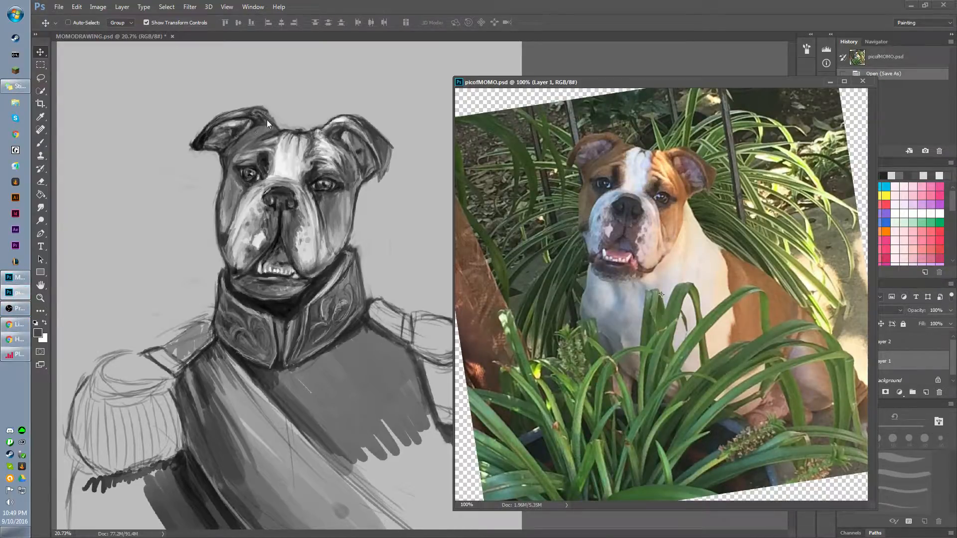
Switch to the MOMODRAWING.psd drawing and zoom in on the bulldog's head.
left_click(384, 177)
left_click_drag(348, 252, 345, 272)
scroll(323, 239, "up", 1)
left_click_drag(315, 233, 311, 231)
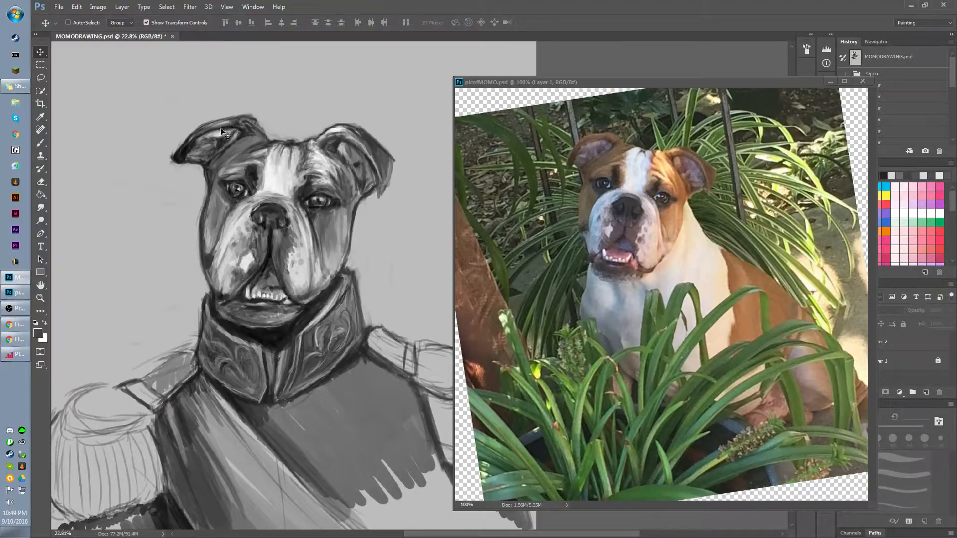
Try to paint on the drawing with the Brush tool.
key("b")
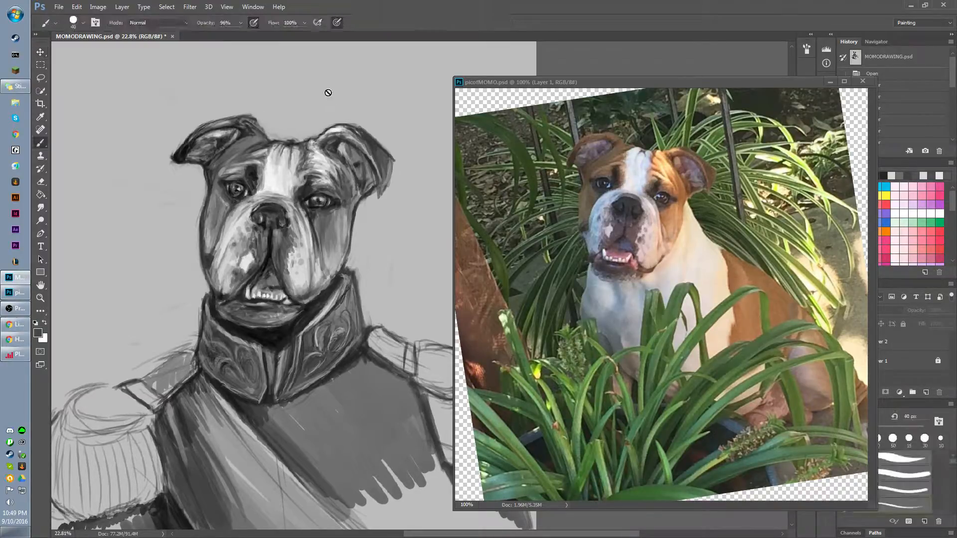
left_click(266, 113)
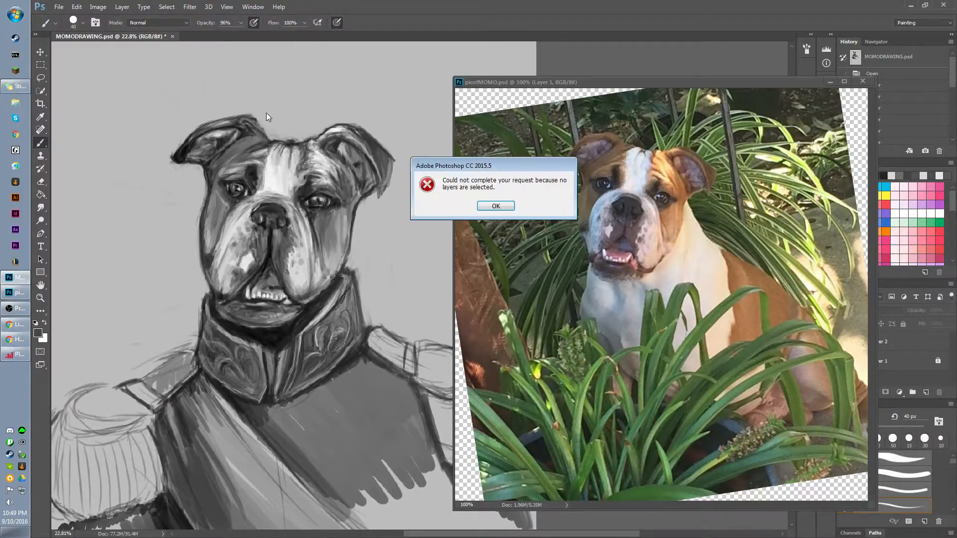
key("Return")
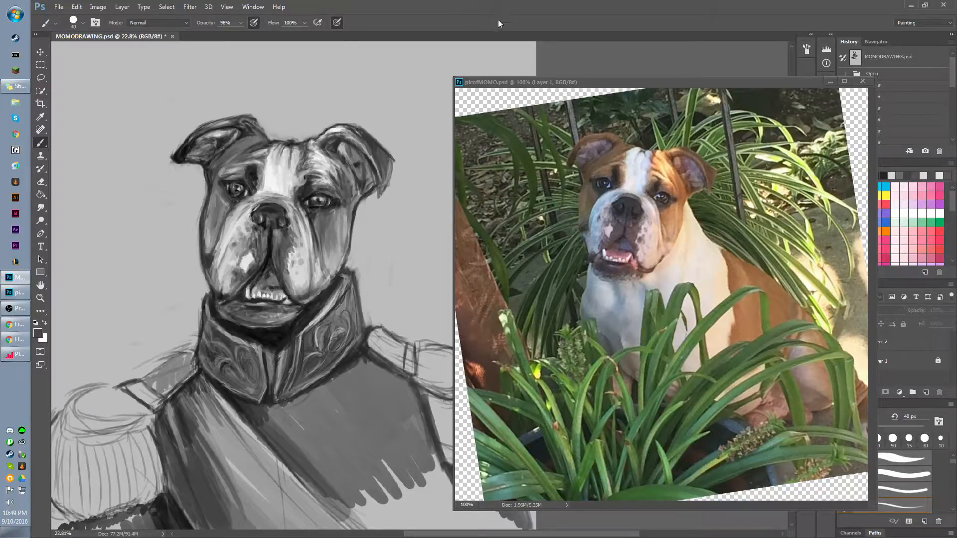
left_click(416, 332)
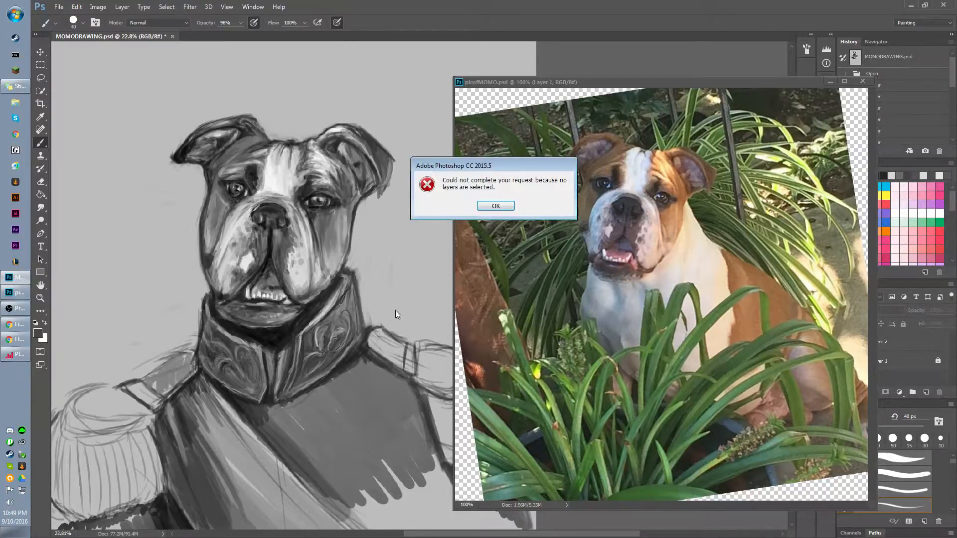
left_click(503, 208)
Make Layer 2 the active layer of the drawing.
key("v")
left_click(428, 232)
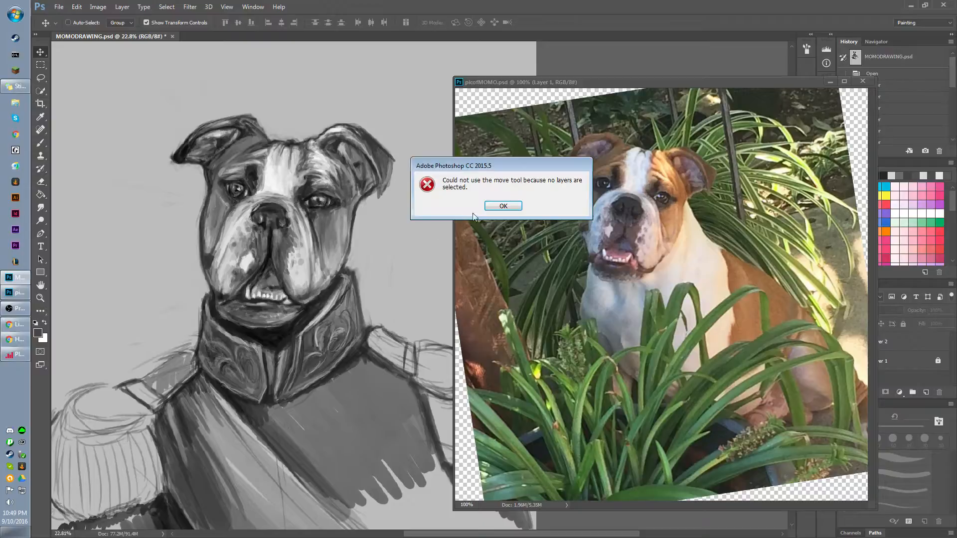
left_click(512, 209)
left_click(351, 256, "ctrl")
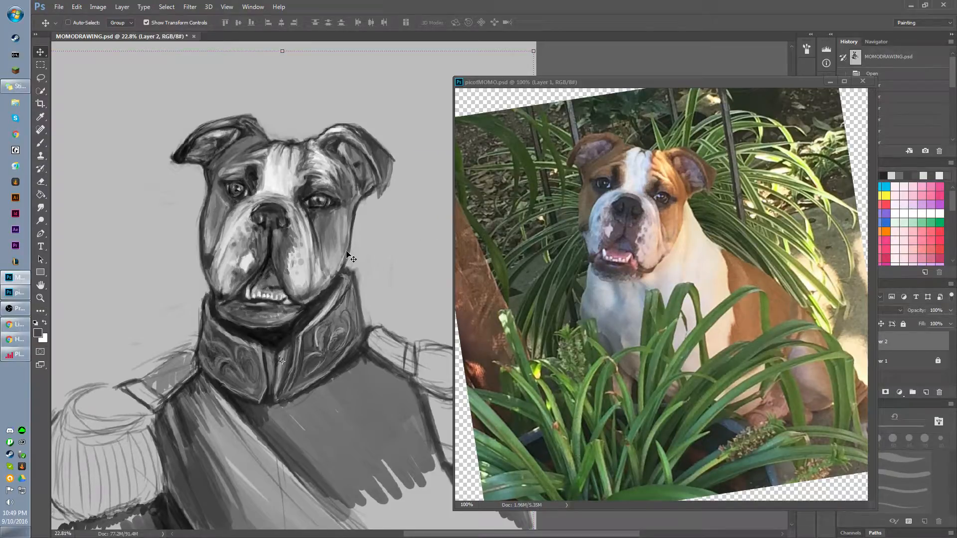
Brush sampled grey tones below the ear on the picture's right and down the adjoining edge of the face.
key("b")
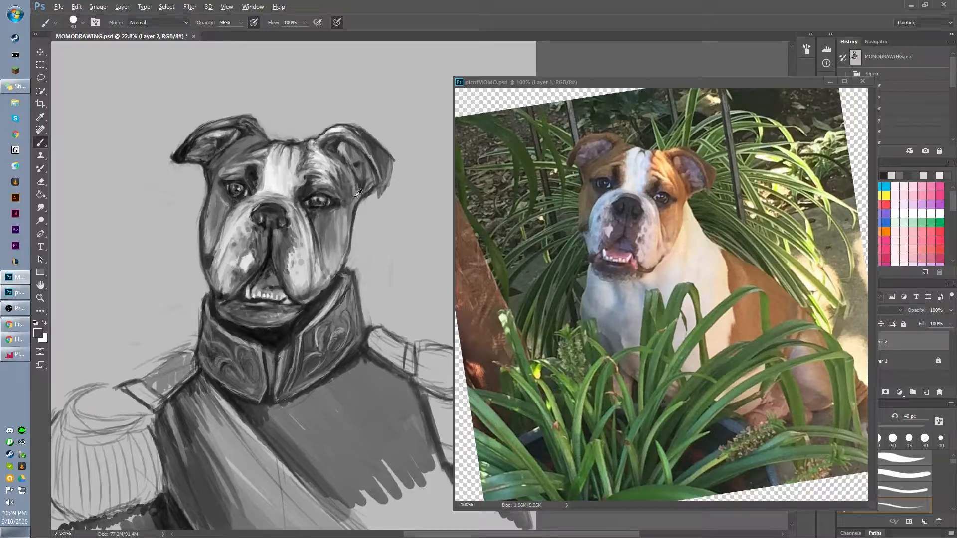
left_click(362, 181, "alt")
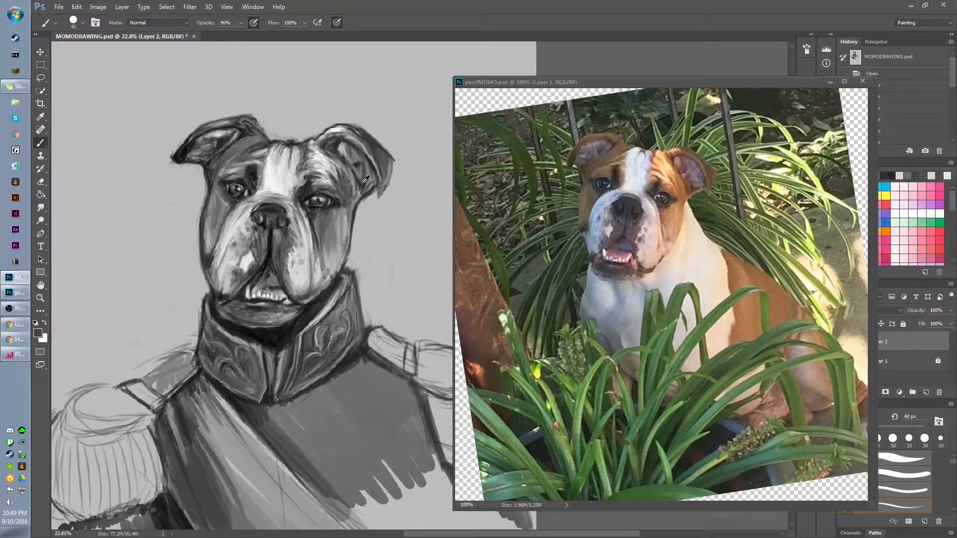
left_click(363, 182, "alt")
mouse_move(366, 205)
left_mouse_down()
mouse_move(363, 185)
mouse_move(368, 207)
mouse_move(364, 198)
left_mouse_up()
left_click(359, 199, "alt")
left_click_drag(365, 198, 354, 223)
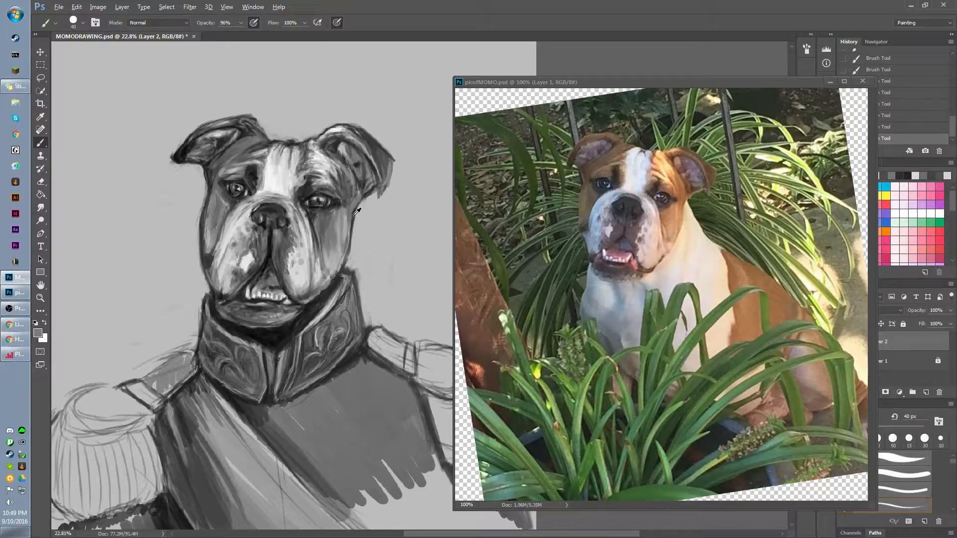
left_click(357, 211, "alt")
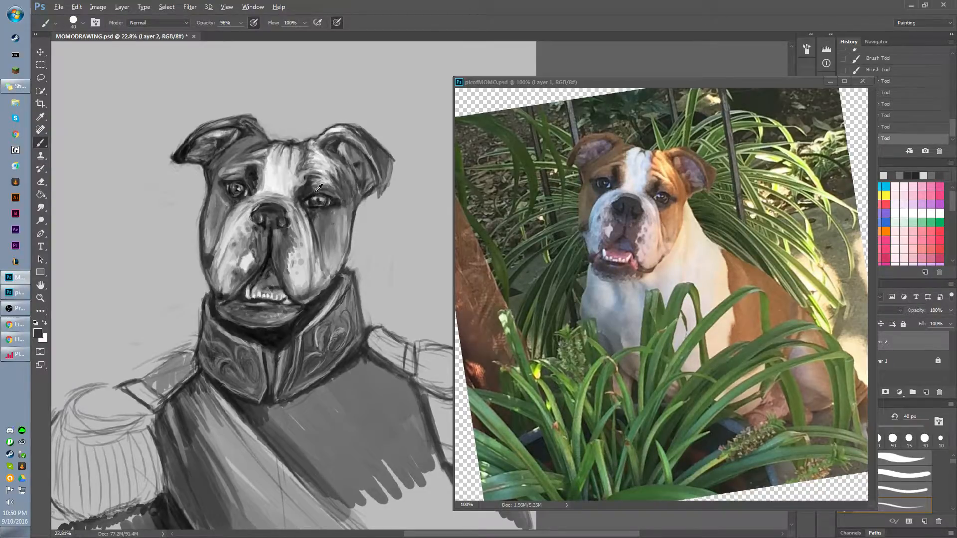
Sample a dark tone and rework the shading from the right-hand ear's base across to the brow.
left_click(258, 171, "alt")
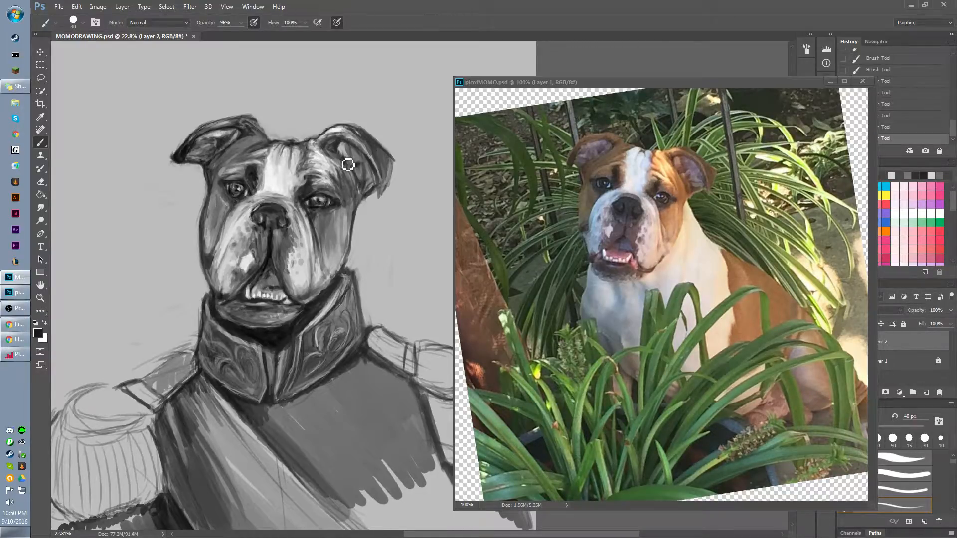
mouse_move(359, 194)
left_mouse_down()
mouse_move(361, 203)
mouse_move(340, 162)
left_mouse_up()
left_click_drag(331, 164, 321, 172)
left_click(326, 156, "alt")
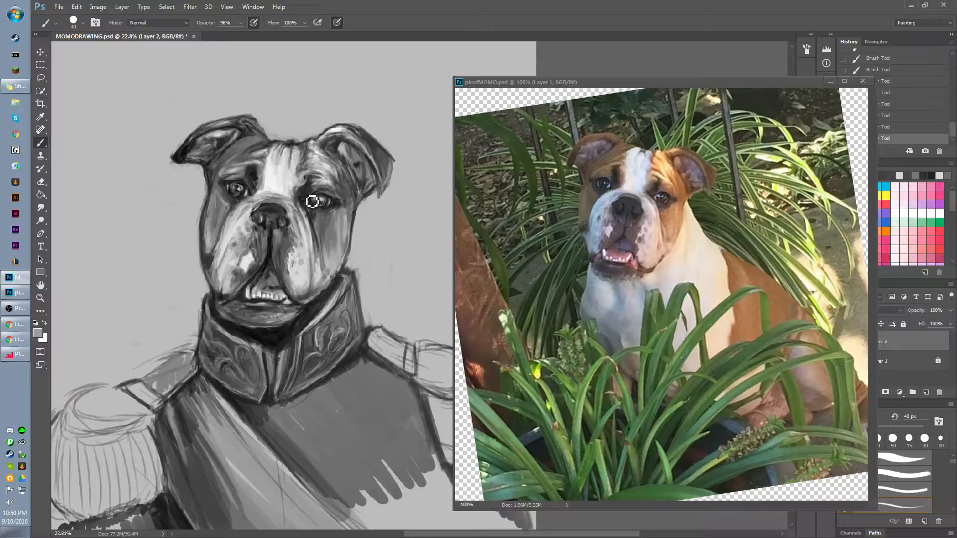
Brush sampled dark grey between the white forehead blaze and the right-hand brow, down to above the eye.
left_click(310, 149, "alt")
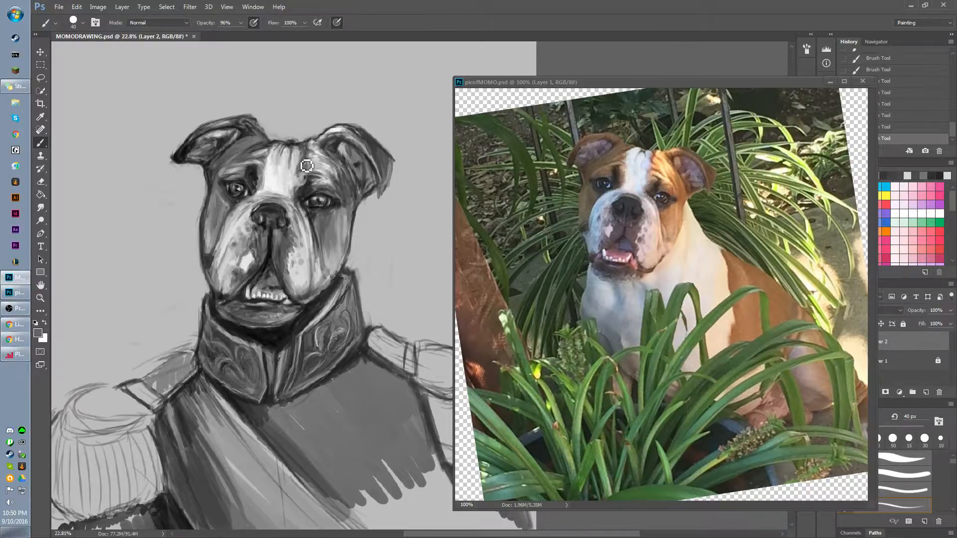
mouse_move(304, 161)
left_mouse_down()
mouse_move(305, 145)
mouse_move(303, 158)
left_mouse_up()
left_click(305, 143, "alt")
left_click_drag(308, 176, 311, 176)
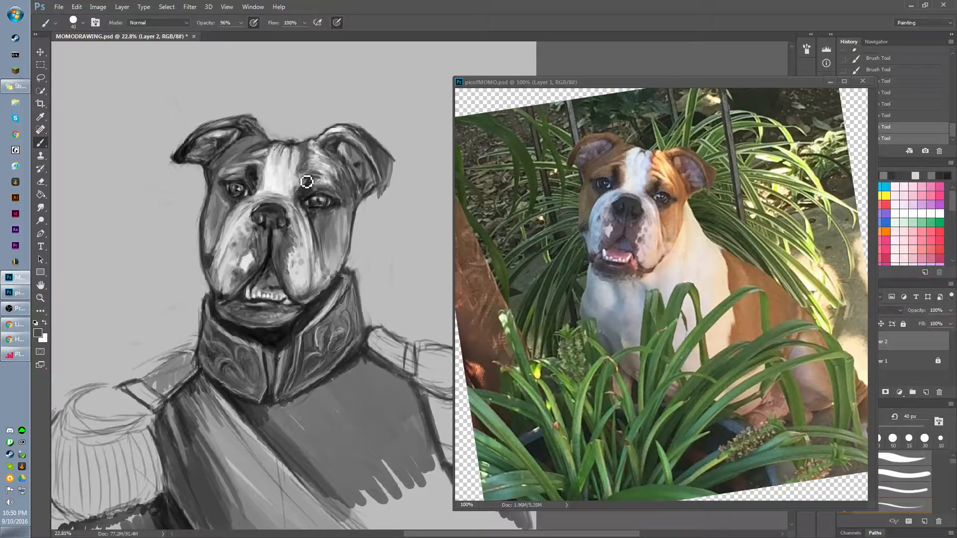
left_click_drag(310, 181, 313, 183)
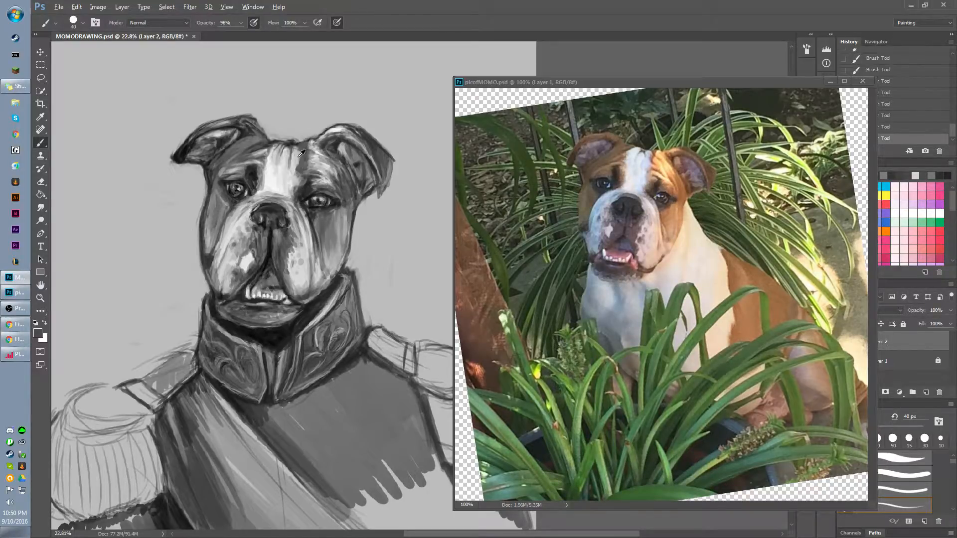
Sample a light grey and blend the upper right edge of the white forehead blaze.
left_click(305, 158, "alt")
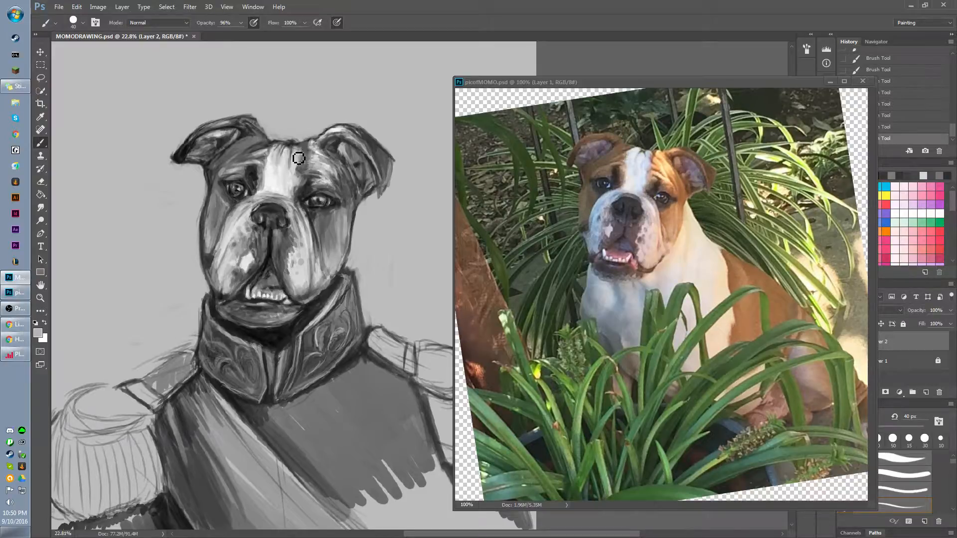
left_click_drag(297, 155, 287, 160)
left_click(293, 144, "alt")
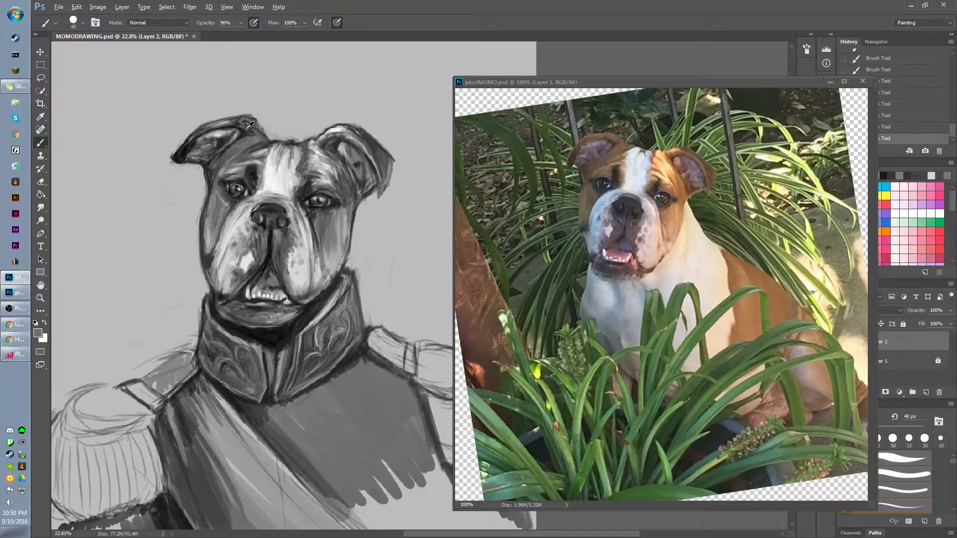
Shade the base of the left-hand ear where it meets the head, using sampled grey tones.
left_click(249, 125, "alt")
mouse_move(259, 138)
left_mouse_down()
mouse_move(261, 153)
mouse_move(253, 145)
mouse_move(262, 140)
mouse_move(252, 141)
mouse_move(258, 149)
mouse_move(252, 136)
mouse_move(250, 143)
left_mouse_up()
left_click(248, 138, "alt")
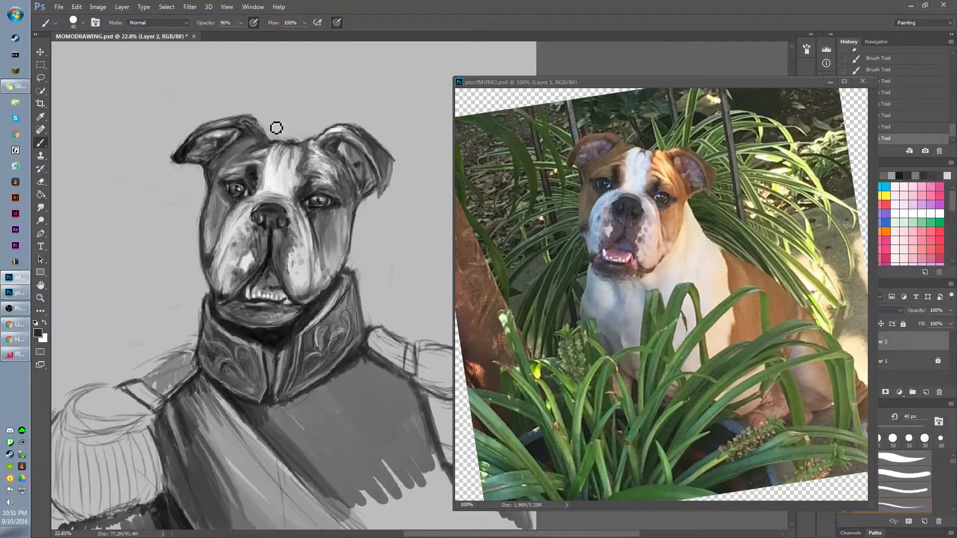
Sample a mid grey and repaint the outer edge of the left-hand cheek down toward the jaw.
scroll(593, 62, "left", 1)
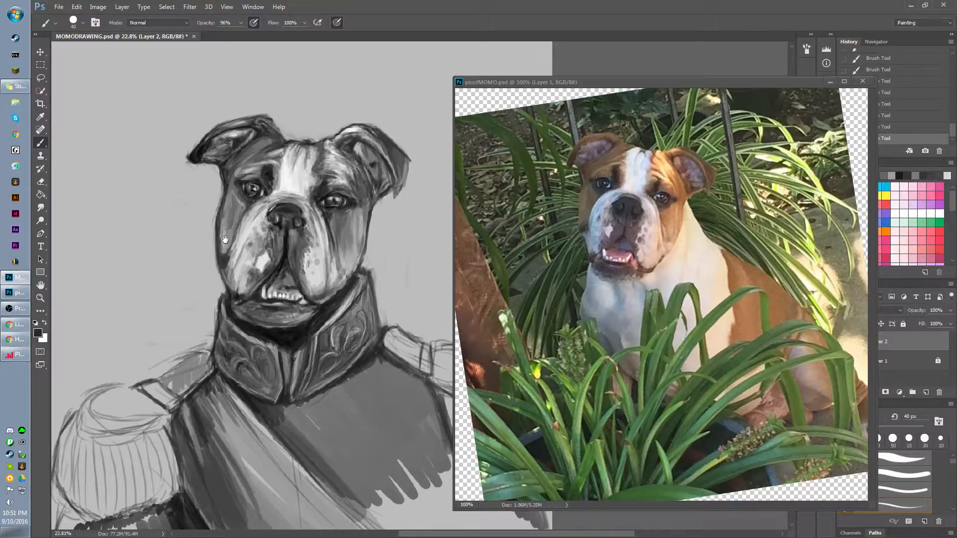
left_click_drag(224, 242, 218, 228)
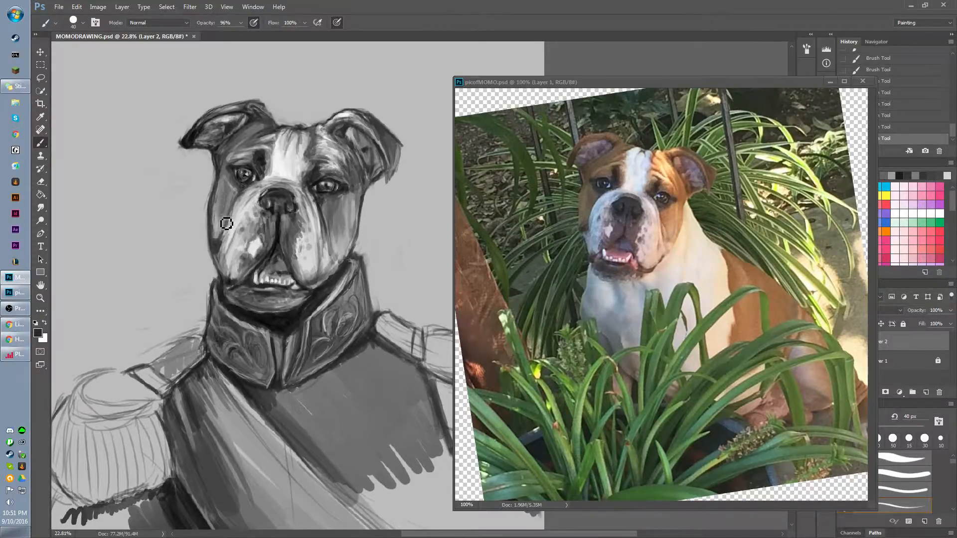
left_click(216, 212, "alt")
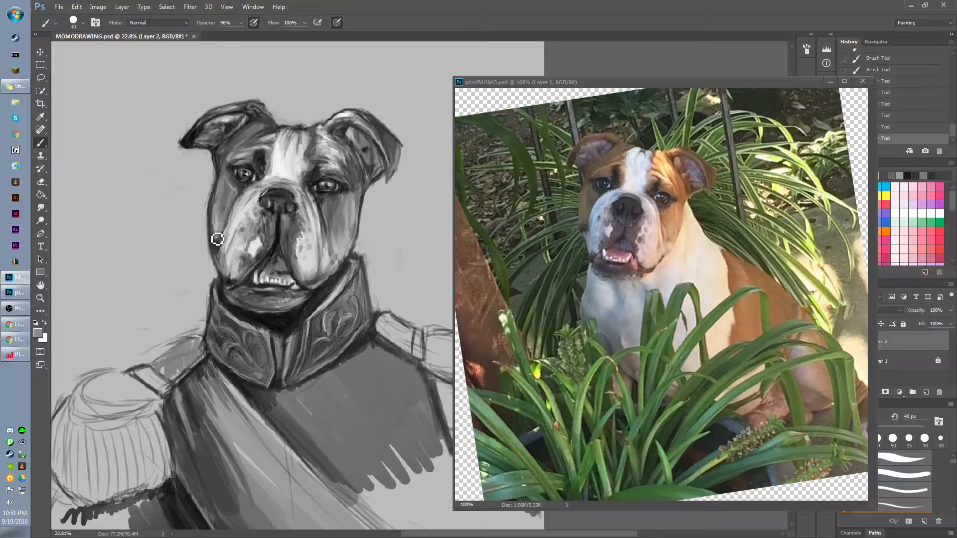
mouse_move(217, 240)
left_mouse_down()
mouse_move(227, 181)
mouse_move(213, 254)
mouse_move(231, 227)
mouse_move(251, 249)
mouse_move(234, 266)
mouse_move(212, 262)
mouse_move(218, 277)
mouse_move(212, 254)
mouse_move(224, 282)
mouse_move(208, 255)
mouse_move(224, 281)
mouse_move(216, 274)
mouse_move(216, 331)
left_mouse_up()
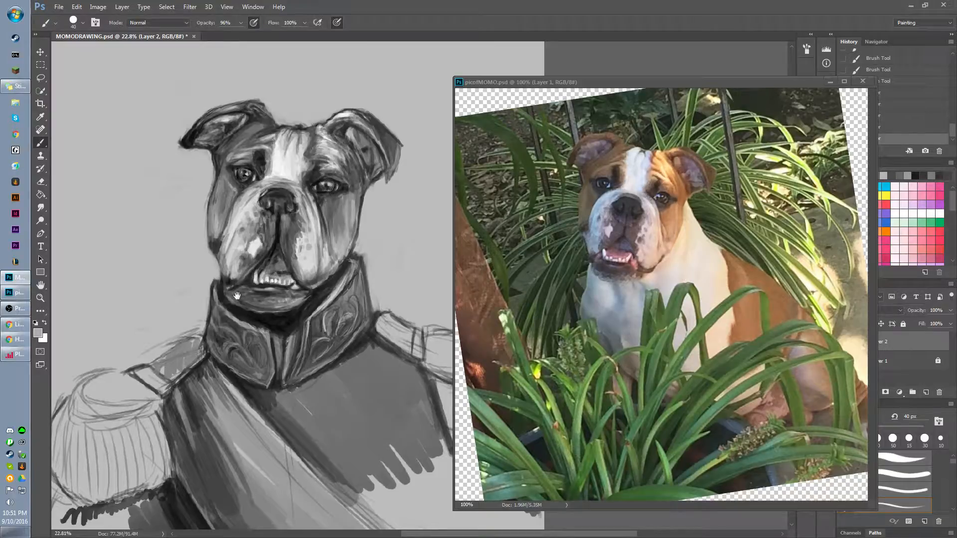
Shade the lower lip and chin and the shadow between chin and collar with sampled dark tones.
mouse_move(237, 295)
left_mouse_down()
mouse_move(243, 228)
mouse_move(260, 225)
mouse_move(227, 215)
left_mouse_up()
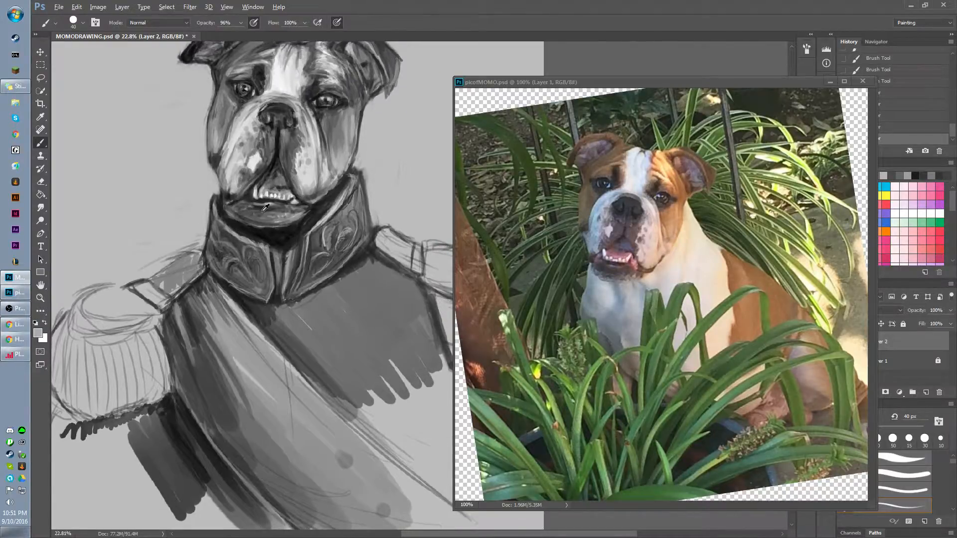
left_click(252, 198, "alt")
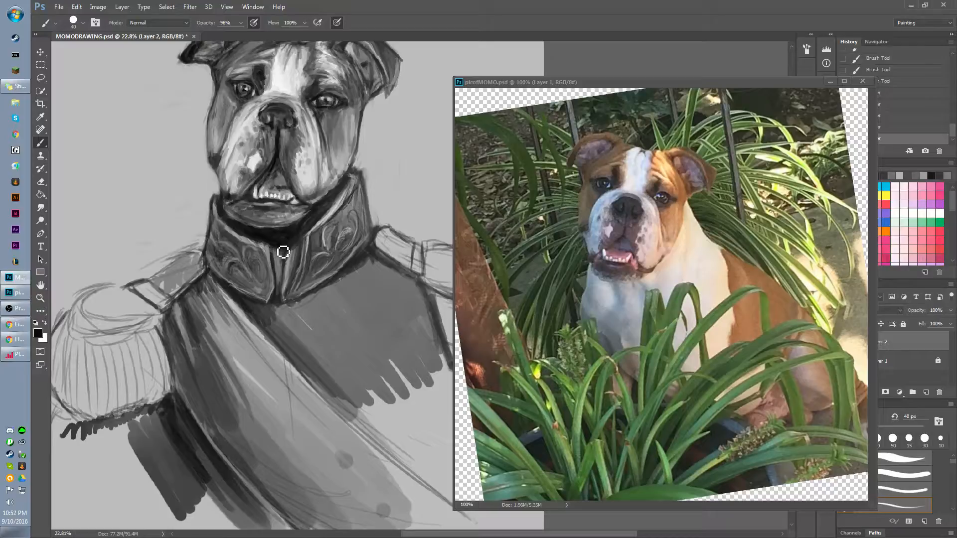
mouse_move(283, 250)
left_mouse_down()
mouse_move(247, 236)
mouse_move(233, 225)
mouse_move(257, 234)
mouse_move(229, 217)
mouse_move(271, 236)
mouse_move(250, 233)
mouse_move(282, 236)
mouse_move(261, 247)
mouse_move(303, 236)
mouse_move(265, 241)
left_mouse_up()
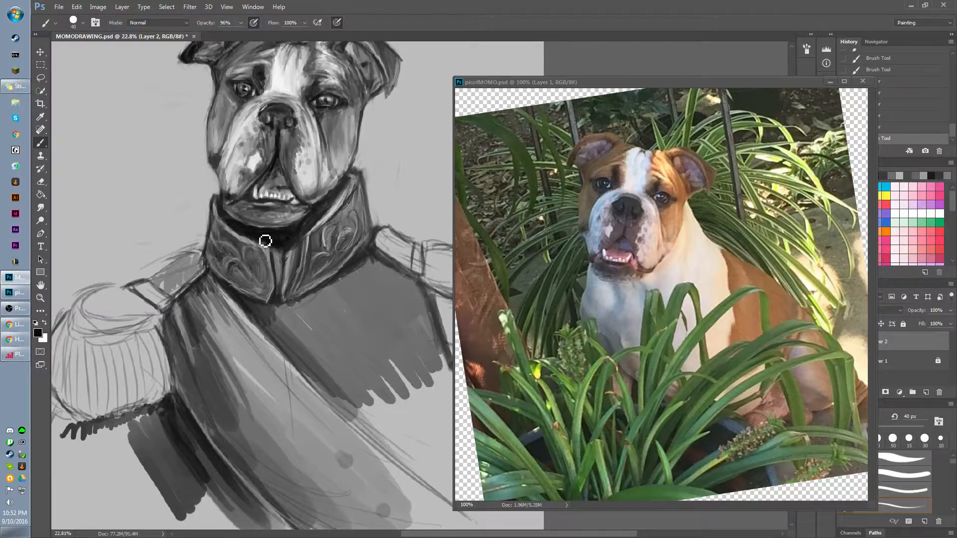
left_click(267, 203, "alt")
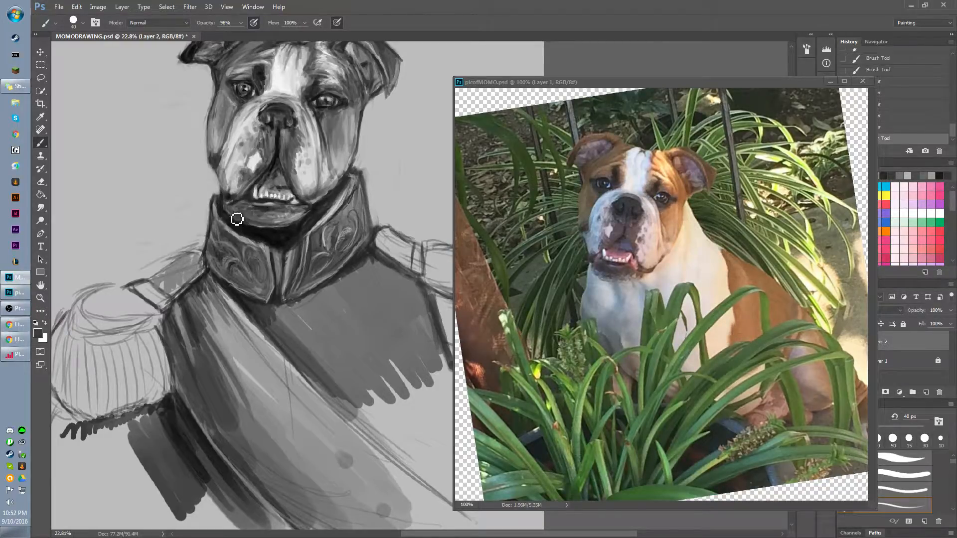
mouse_move(240, 213)
left_mouse_down()
mouse_move(231, 203)
mouse_move(231, 220)
mouse_move(226, 213)
mouse_move(220, 171)
mouse_move(215, 188)
mouse_move(225, 191)
mouse_move(214, 127)
left_mouse_up()
left_click(247, 196, "alt")
left_click(277, 164, "alt")
Sample a dark grey and shade the right-hand side of the jaw just above the collar.
mouse_move(233, 89)
left_mouse_down()
mouse_move(233, 208)
mouse_move(225, 164)
left_mouse_up()
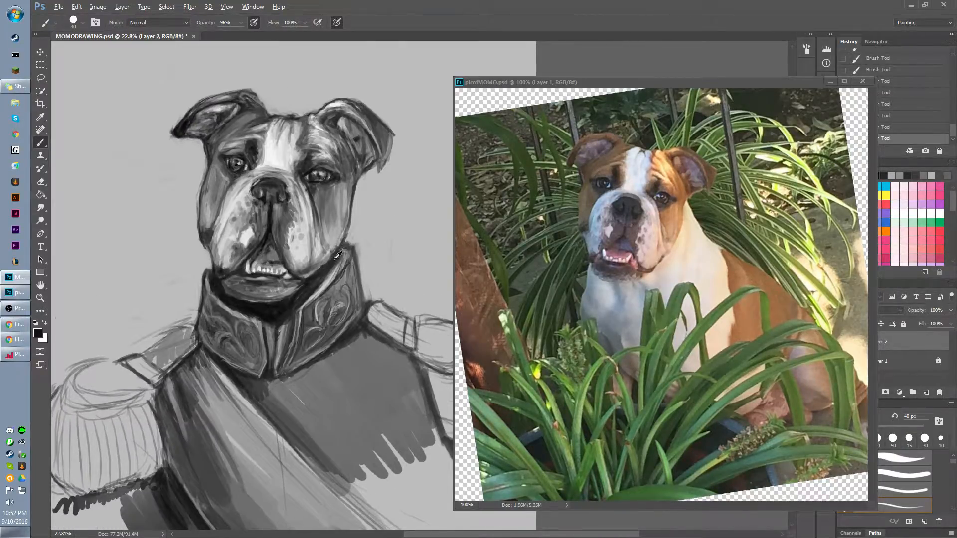
left_click(323, 194, "alt")
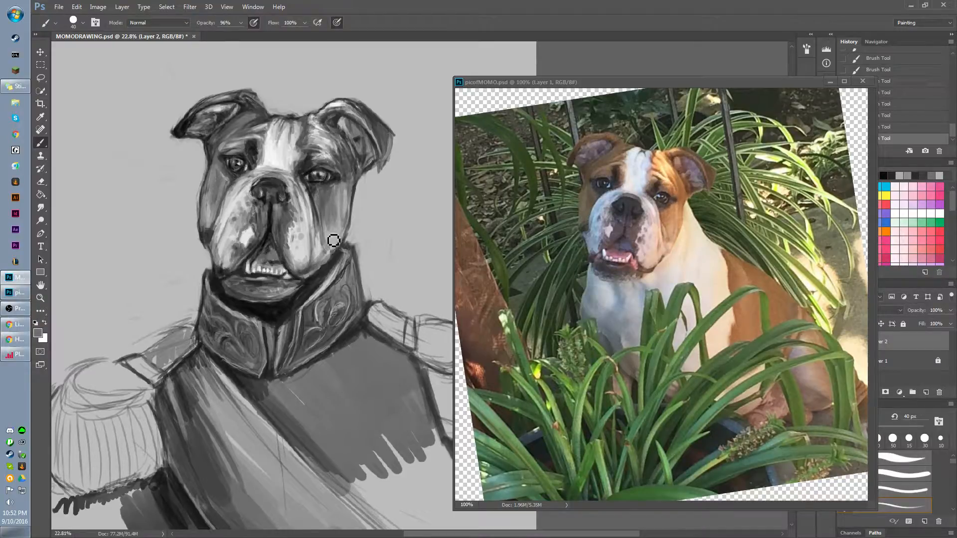
left_click_drag(331, 249, 335, 256)
Enlarge the brush to 125 px, soften the top of the forehead around the blaze, and sample the blaze's near-white.
key("bracketright")
key("bracketright")
key("bracketright")
key("bracketright")
key("bracketright")
key("bracketright")
key("bracketright")
key("bracketright")
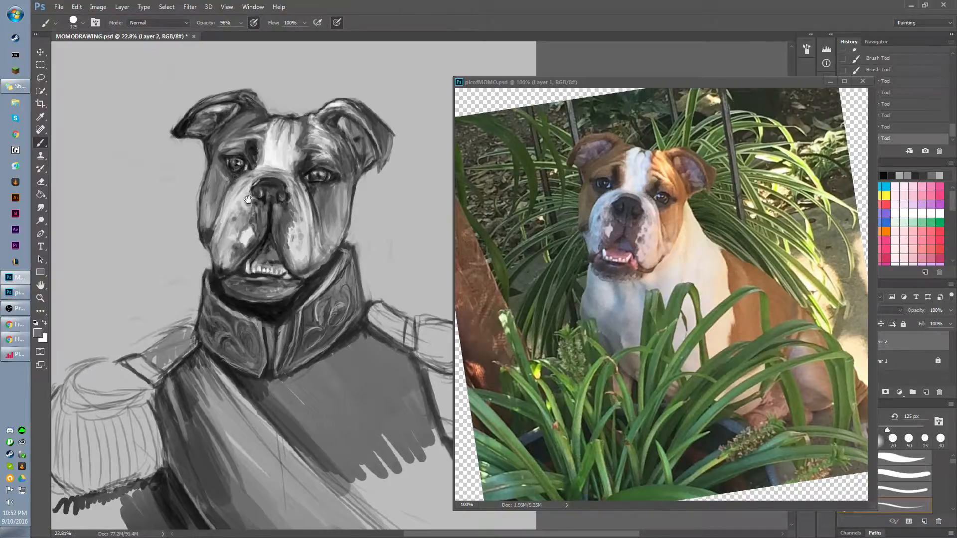
mouse_move(227, 274)
left_mouse_down()
mouse_move(232, 172)
mouse_move(217, 295)
left_mouse_up()
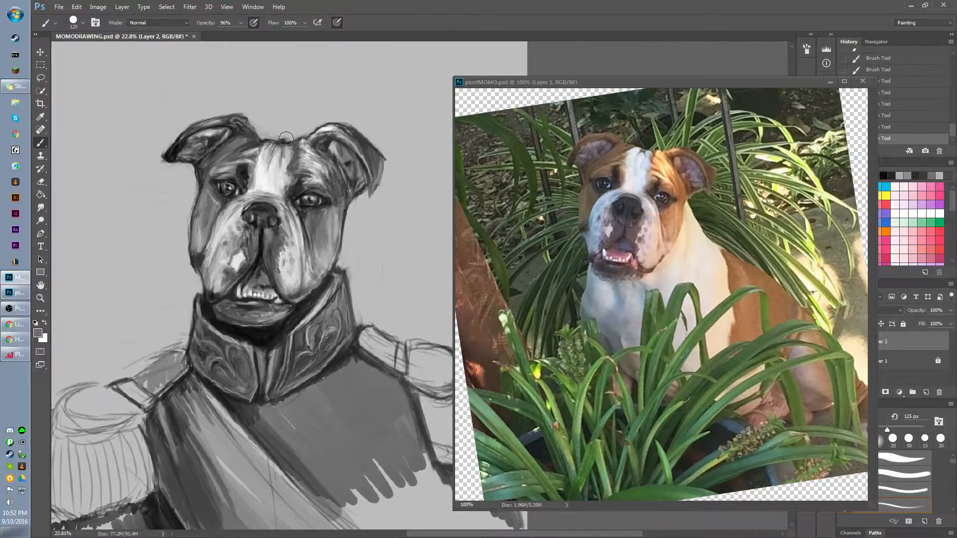
mouse_move(271, 150)
left_mouse_down()
mouse_move(259, 190)
mouse_move(277, 133)
mouse_move(234, 208)
mouse_move(242, 184)
mouse_move(258, 182)
mouse_move(243, 185)
mouse_move(256, 169)
mouse_move(242, 167)
mouse_move(248, 161)
left_mouse_up()
left_click(260, 167, "alt")
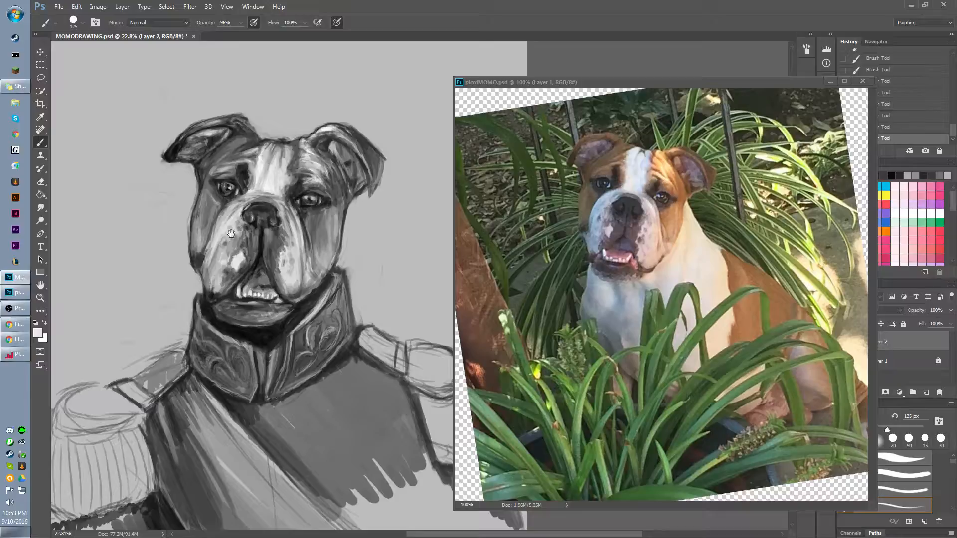
Reduce the brush to 90 px and brush along the outer edge of the right-hand cheek.
left_click_drag(230, 230, 236, 223)
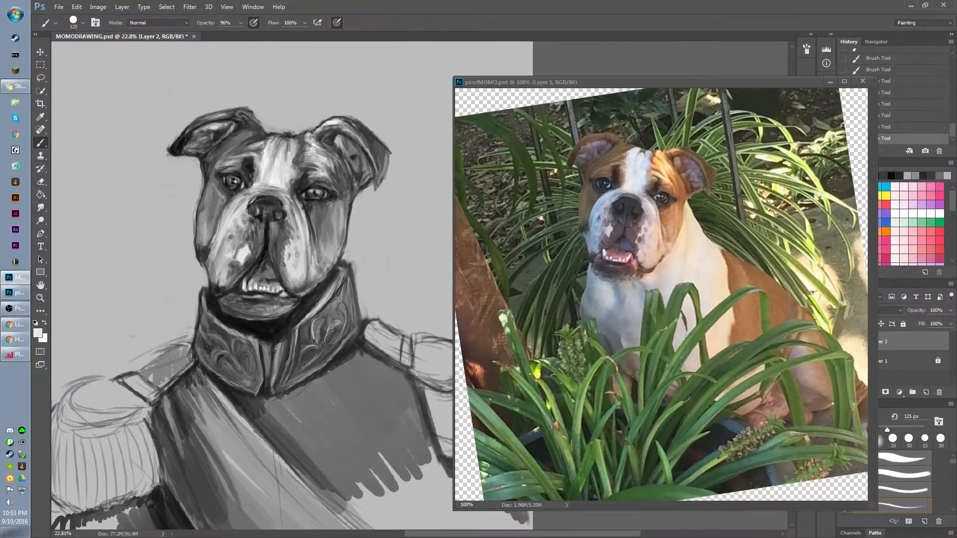
mouse_move(225, 186)
left_mouse_down()
mouse_move(223, 196)
mouse_move(217, 186)
left_mouse_up()
mouse_move(295, 244)
left_mouse_down()
mouse_move(249, 277)
mouse_move(228, 252)
left_mouse_up()
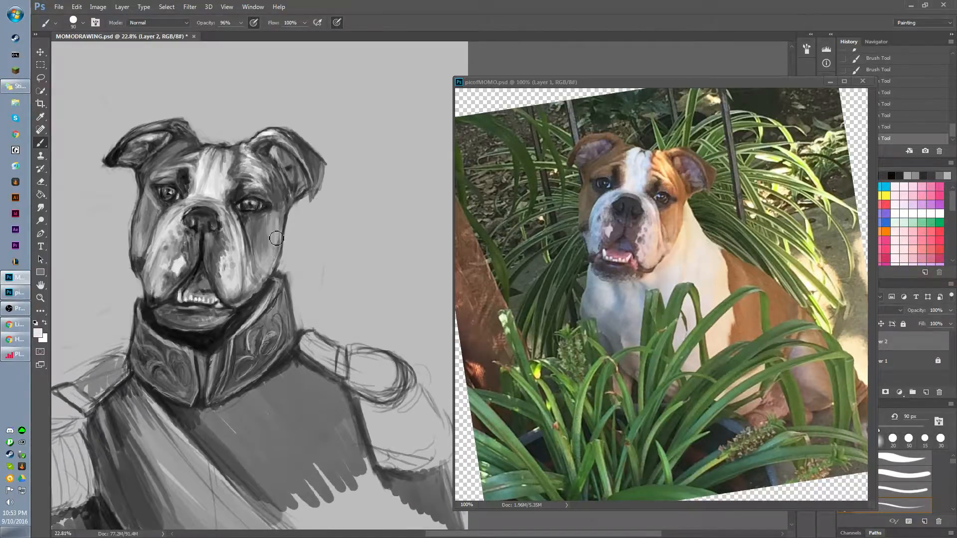
key("bracketleft")
key("bracketleft")
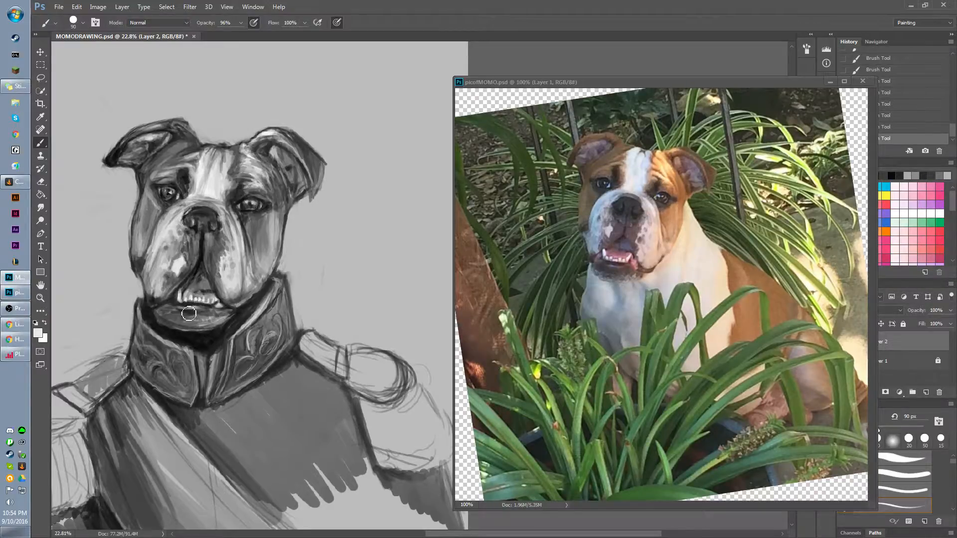
key("alt")
left_click_drag(279, 235, 290, 241)
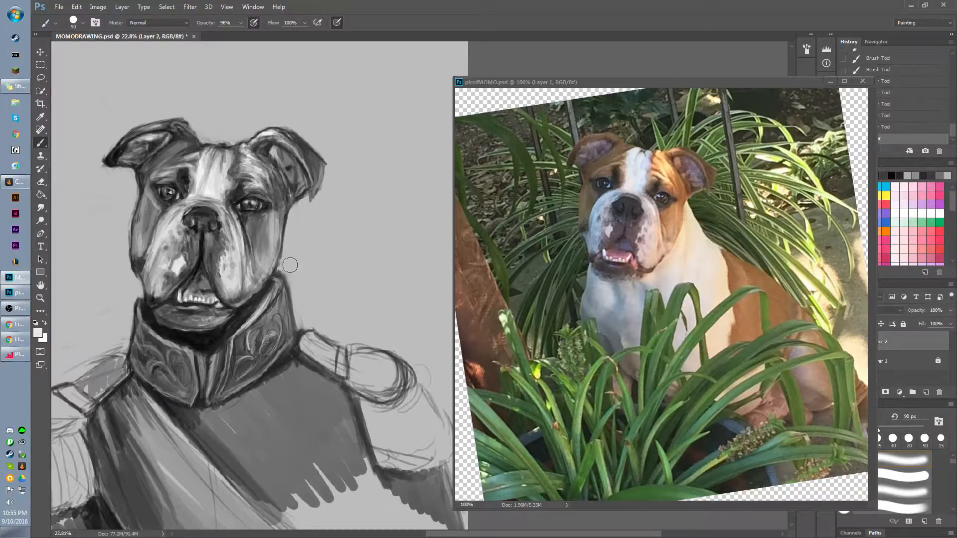
Clean up the outer edge of the right-hand cheek and the collar's upper tip against the background.
left_click_drag(289, 263, 298, 299)
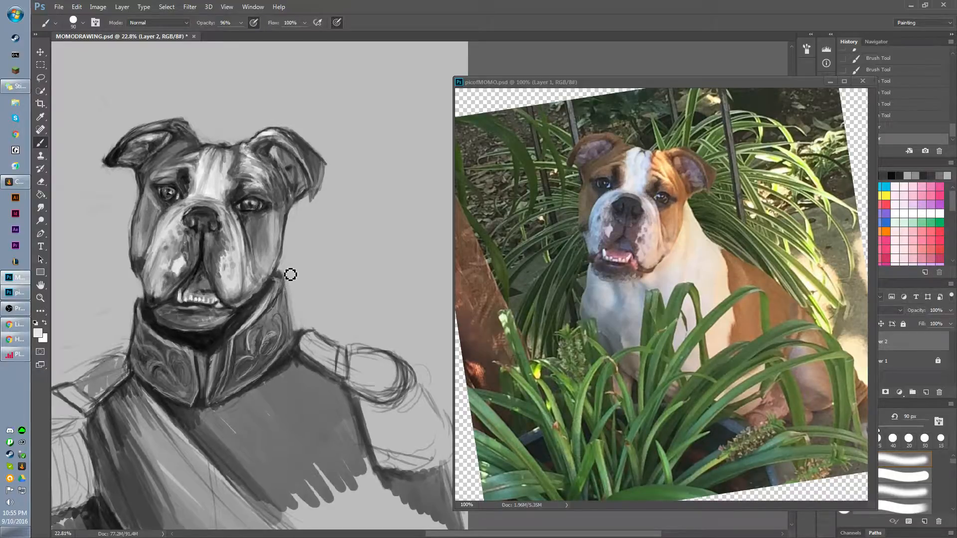
left_click_drag(288, 274, 291, 236)
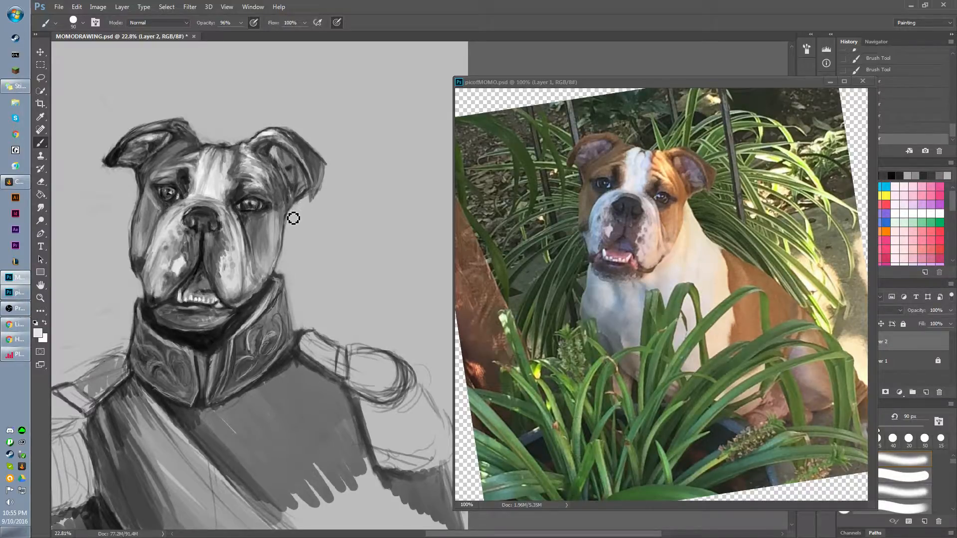
left_click_drag(292, 217, 286, 262)
With a 50 px brush, redefine the right-hand cheek edge below the ear in sampled dark grey and touch in light grey beside the brow.
left_click(276, 201, "alt")
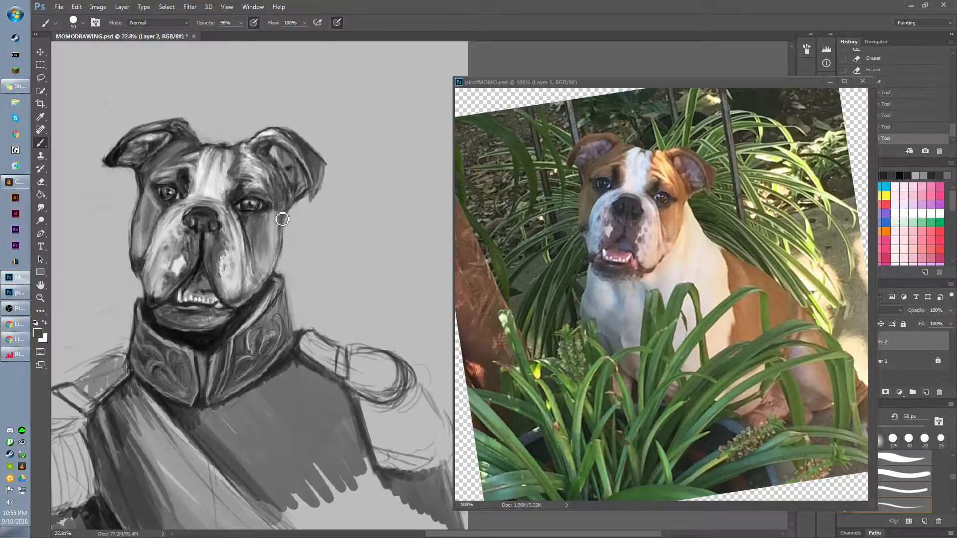
left_click_drag(283, 220, 280, 231)
left_click_drag(284, 218, 279, 231)
left_click_drag(282, 217, 280, 229)
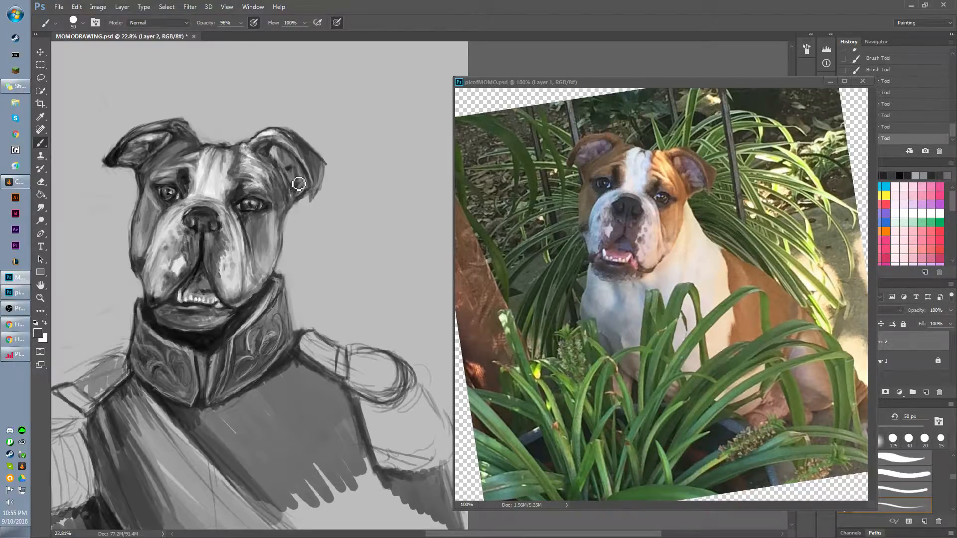
left_click_drag(299, 184, 291, 195)
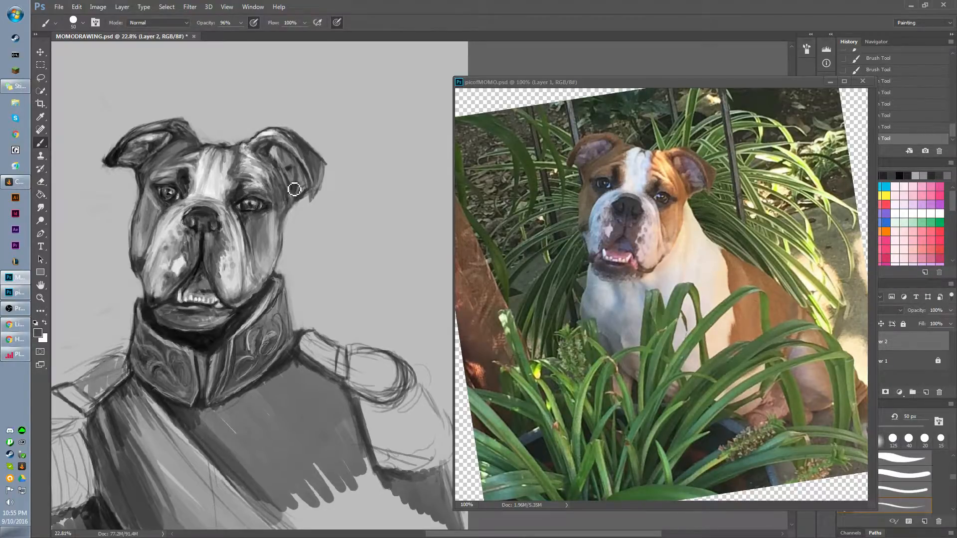
left_click(268, 172, "alt")
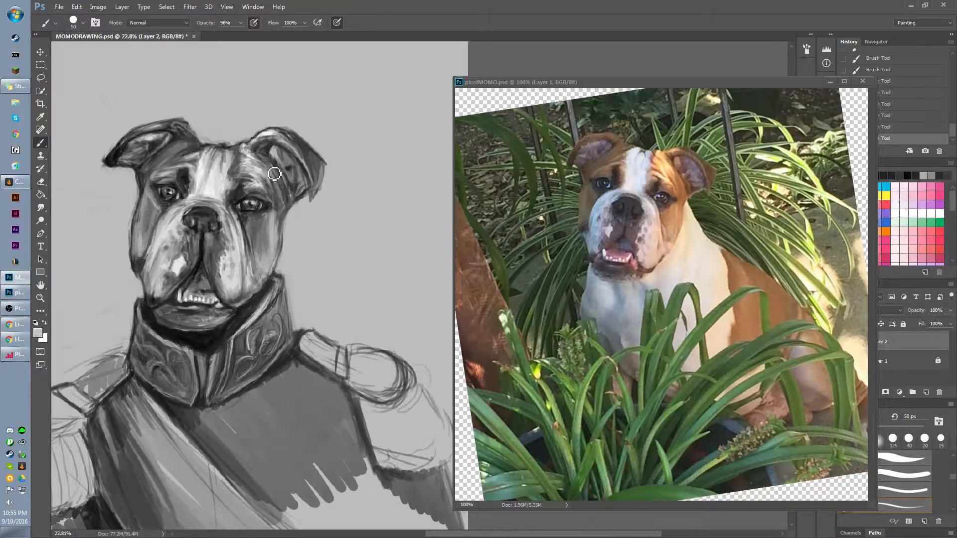
left_click_drag(274, 174, 283, 196)
Darken the inside of the mouth above the teeth and blend the outer edge of the left-hand jowl with sampled greys.
mouse_move(260, 288)
left_mouse_down()
mouse_move(265, 188)
mouse_move(318, 227)
left_mouse_up()
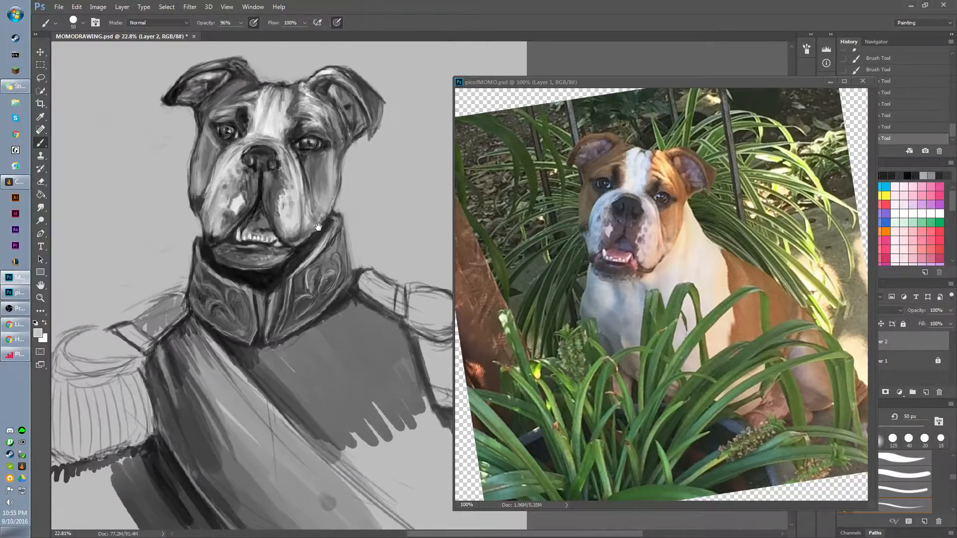
left_click(264, 213, "alt")
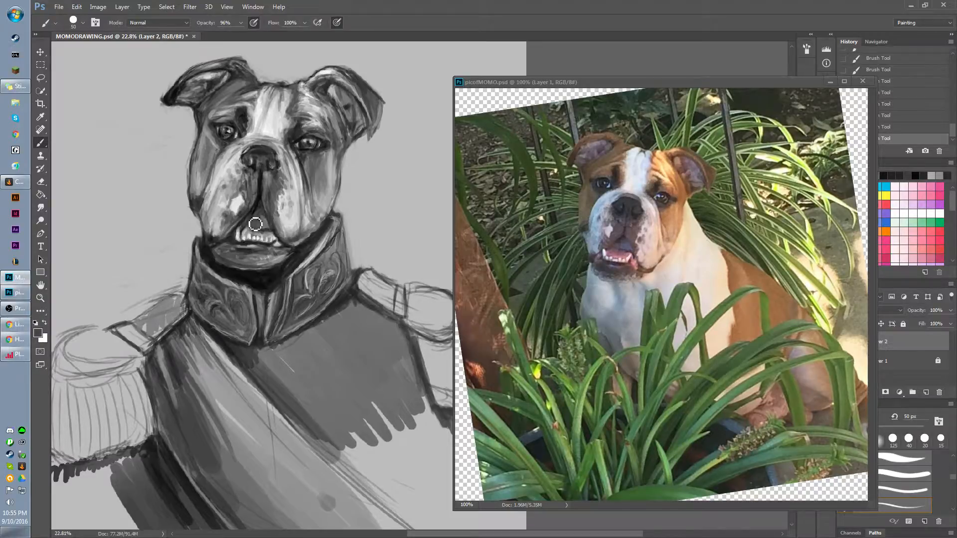
left_click(205, 207, "alt")
left_click_drag(204, 208, 204, 214)
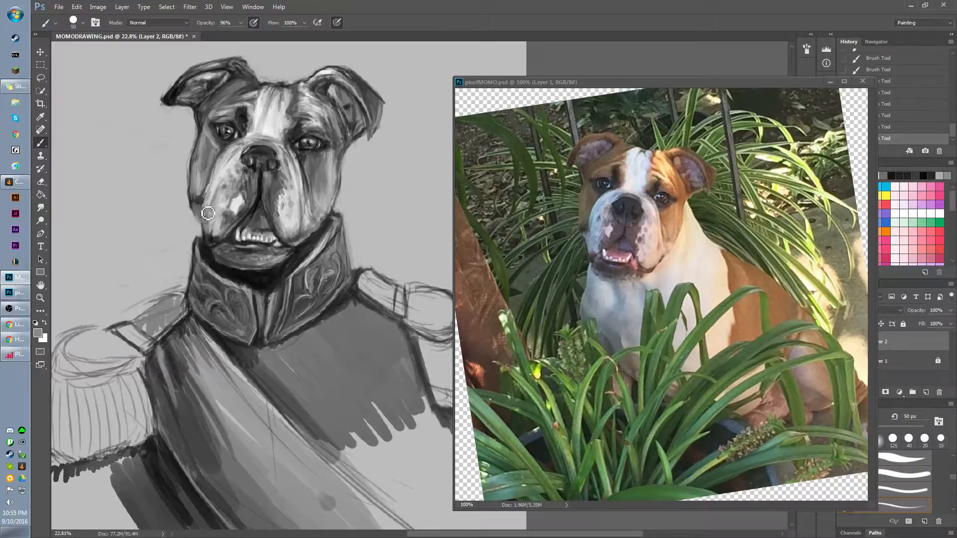
left_click(211, 195, "alt")
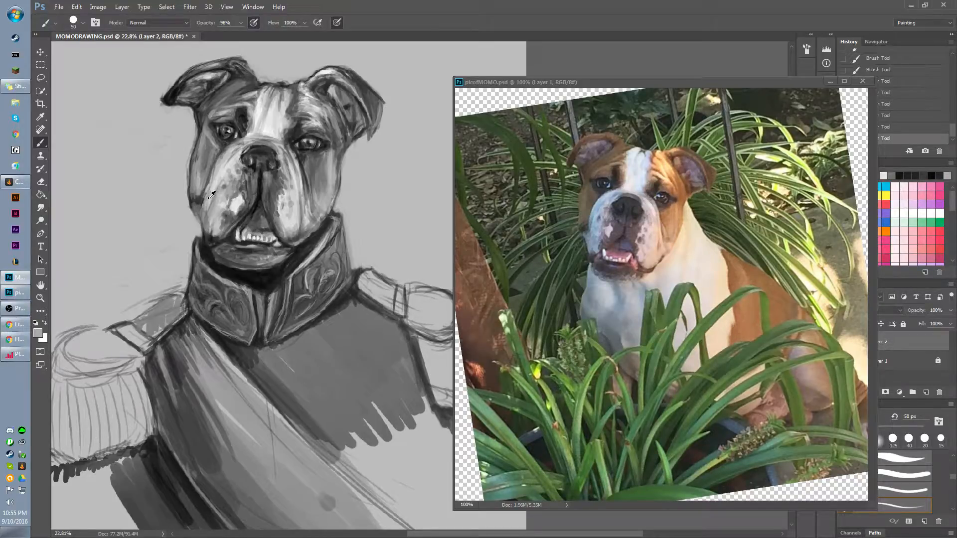
left_click(208, 228, "alt")
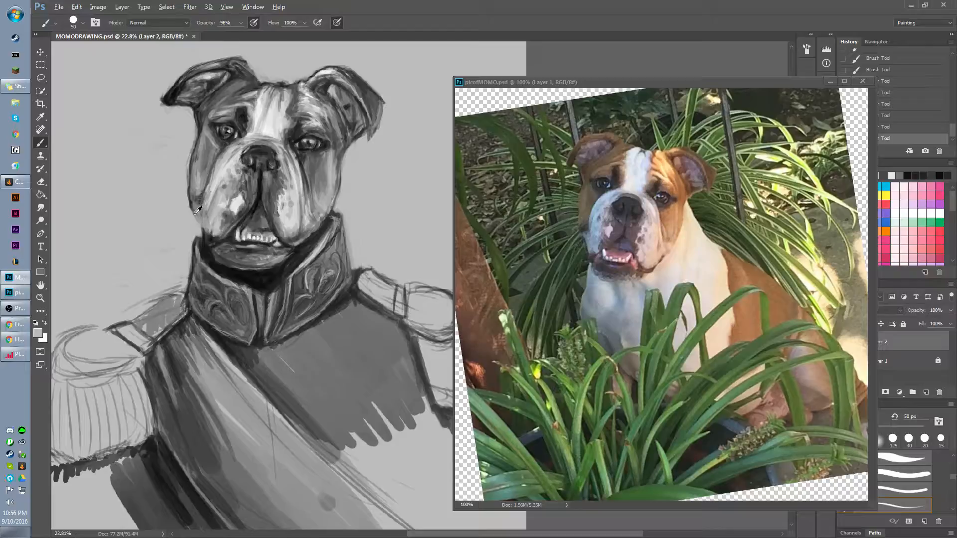
Sample a dark grey and stroke it along the left edge of the forehead blaze.
mouse_move(199, 261)
left_mouse_down()
mouse_move(201, 252)
mouse_move(198, 304)
left_mouse_up()
left_click(258, 131, "alt")
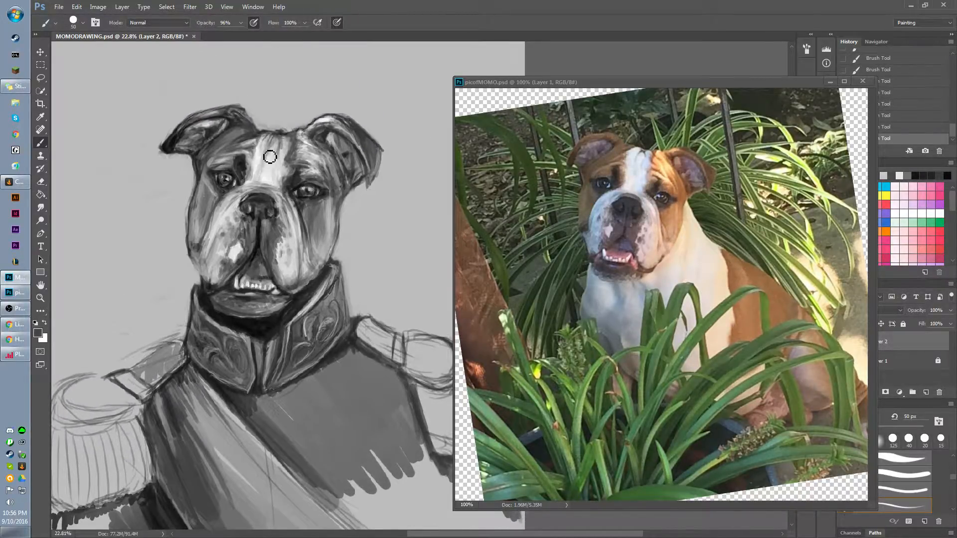
mouse_move(267, 139)
left_mouse_down()
mouse_move(260, 163)
mouse_move(264, 155)
left_mouse_up()
Fill in the left-hand shoulder between the collar and the epaulette strap with dark grey.
mouse_move(229, 280)
left_mouse_down()
mouse_move(240, 170)
mouse_move(274, 193)
left_mouse_up()
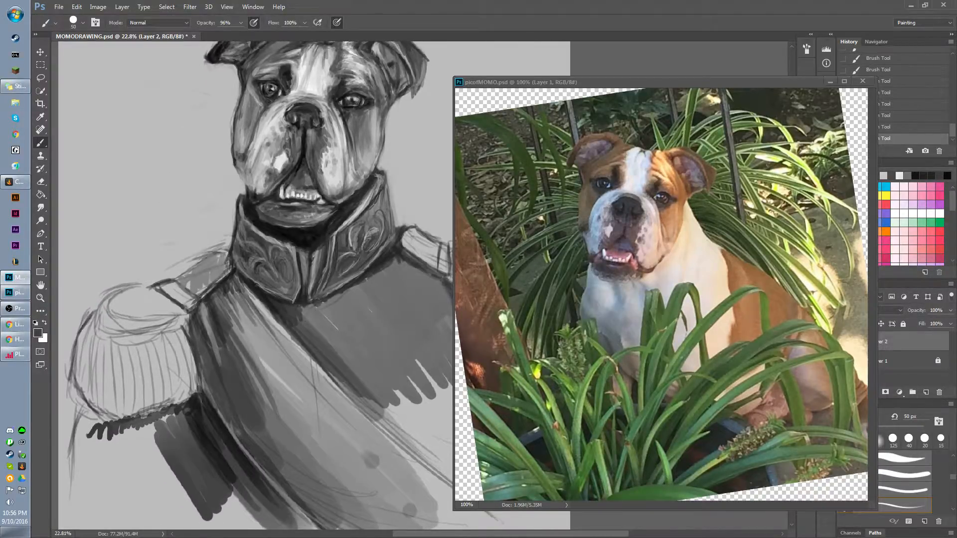
mouse_move(211, 263)
left_mouse_down()
mouse_move(202, 284)
mouse_move(230, 269)
mouse_move(222, 263)
mouse_move(208, 285)
mouse_move(204, 271)
mouse_move(198, 294)
mouse_move(193, 279)
mouse_move(187, 290)
mouse_move(207, 302)
mouse_move(225, 256)
mouse_move(189, 285)
mouse_move(204, 276)
left_mouse_up()
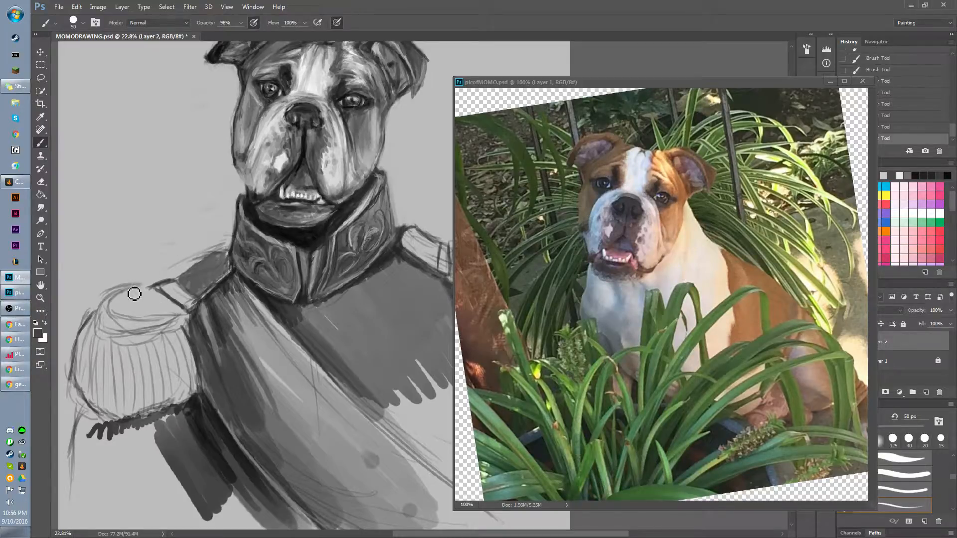
left_click_drag(128, 305, 152, 290)
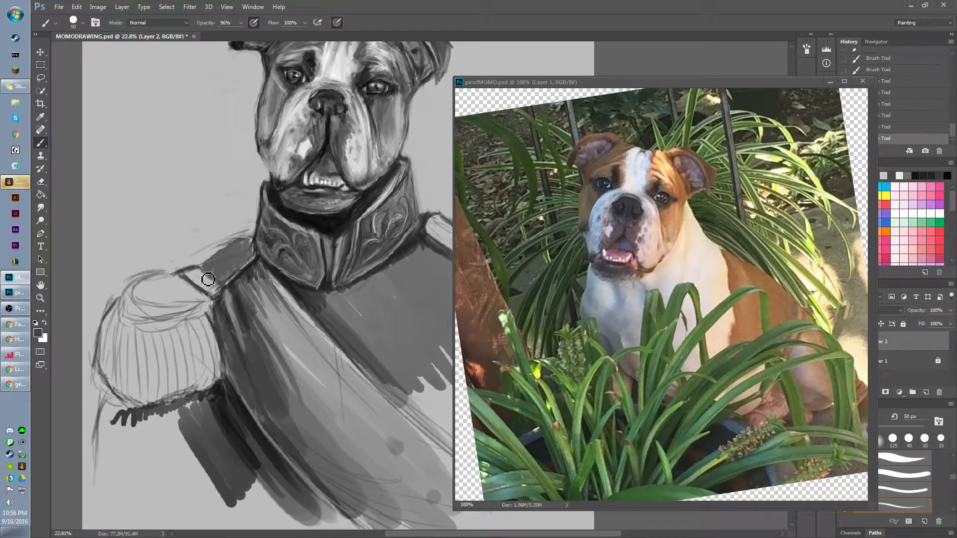
Sample a near-black from below the lower lip, enlarge the brush to 175 px, and shade the outer left-hand jowl.
left_click(298, 204, "alt")
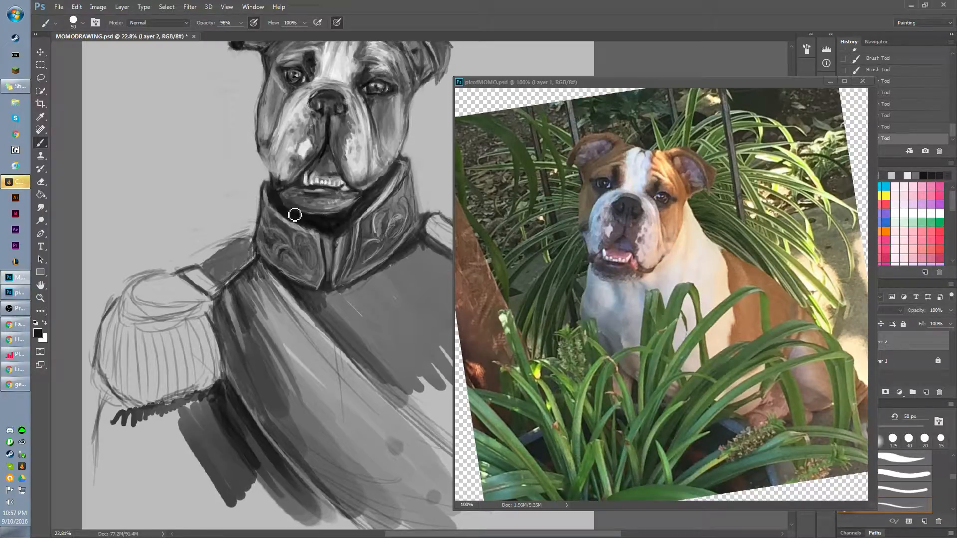
left_click_drag(279, 173, 274, 228)
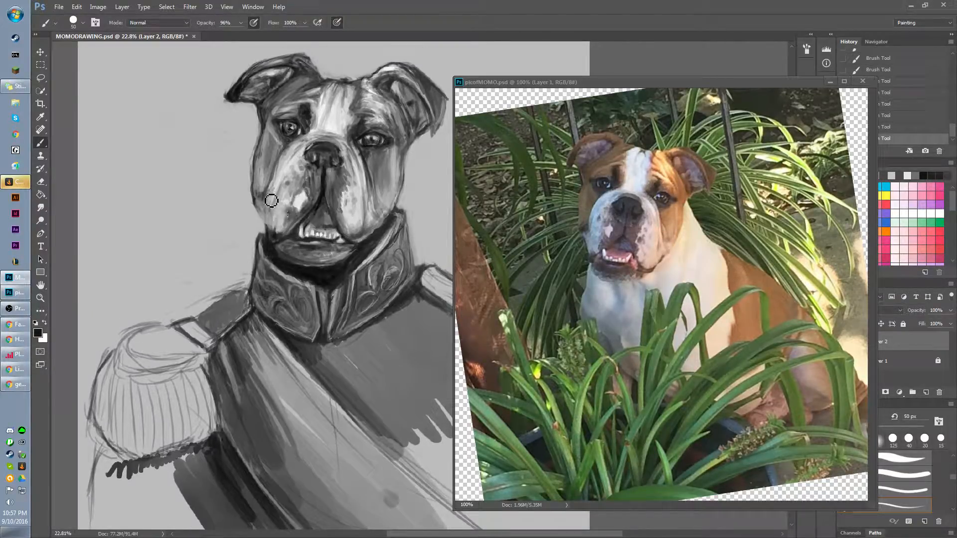
left_click_drag(290, 217, 294, 205)
left_click(288, 181)
key("bracketright")
key("bracketright")
key("bracketright")
key("bracketright")
key("bracketright")
key("bracketright")
key("bracketright")
key("bracketright")
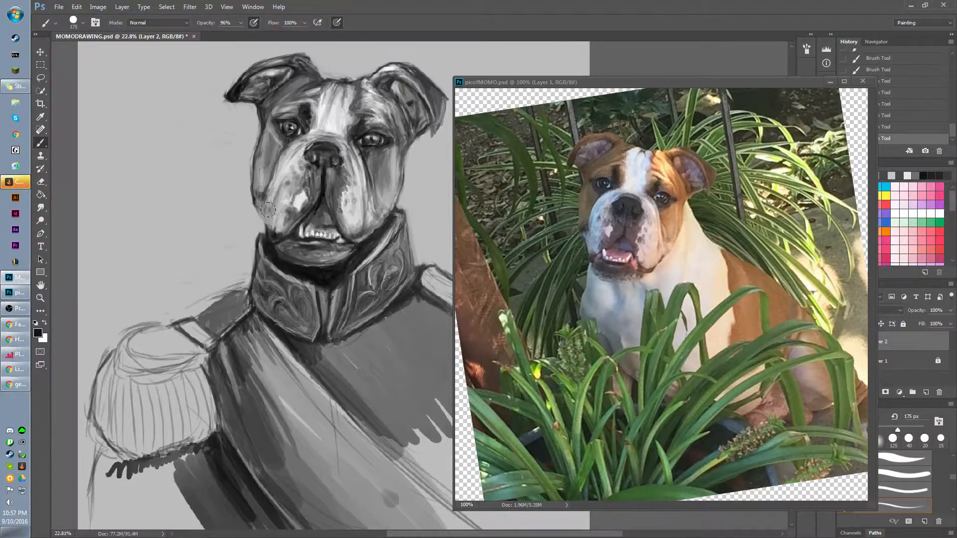
mouse_move(280, 168)
left_mouse_down()
mouse_move(266, 218)
mouse_move(283, 169)
mouse_move(278, 205)
mouse_move(283, 188)
mouse_move(268, 206)
left_mouse_up()
Shade the right-hand jowl and the muzzle beside the nose, toning down the white patch on the left-hand jowl.
mouse_move(367, 220)
left_mouse_down()
mouse_move(339, 191)
mouse_move(354, 217)
mouse_move(382, 207)
mouse_move(387, 215)
mouse_move(369, 231)
mouse_move(394, 187)
mouse_move(365, 228)
mouse_move(392, 192)
mouse_move(335, 234)
left_mouse_up()
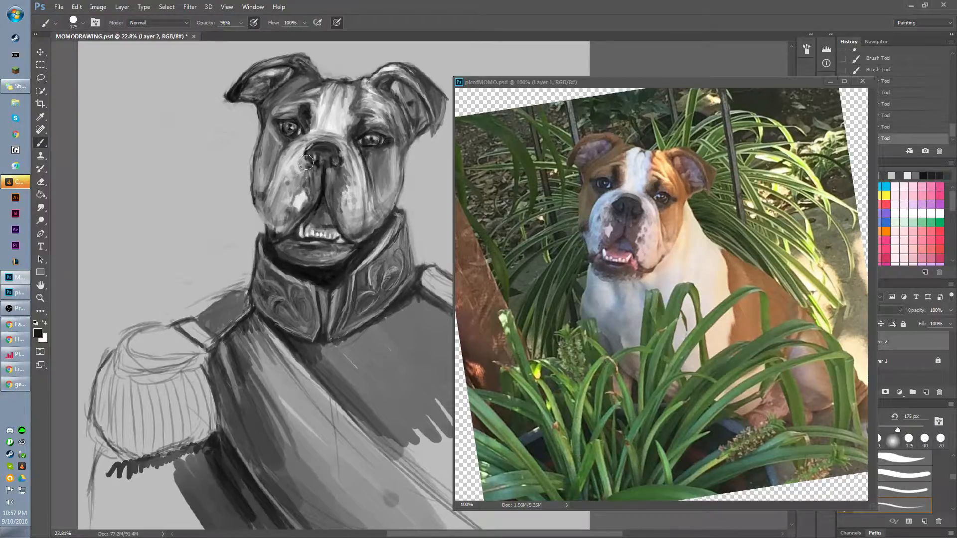
left_click_drag(305, 162, 297, 195)
mouse_move(260, 194)
left_mouse_down()
mouse_move(279, 221)
mouse_move(267, 189)
mouse_move(292, 187)
mouse_move(299, 194)
mouse_move(276, 212)
mouse_move(280, 221)
mouse_move(260, 196)
mouse_move(269, 219)
mouse_move(291, 229)
left_mouse_up()
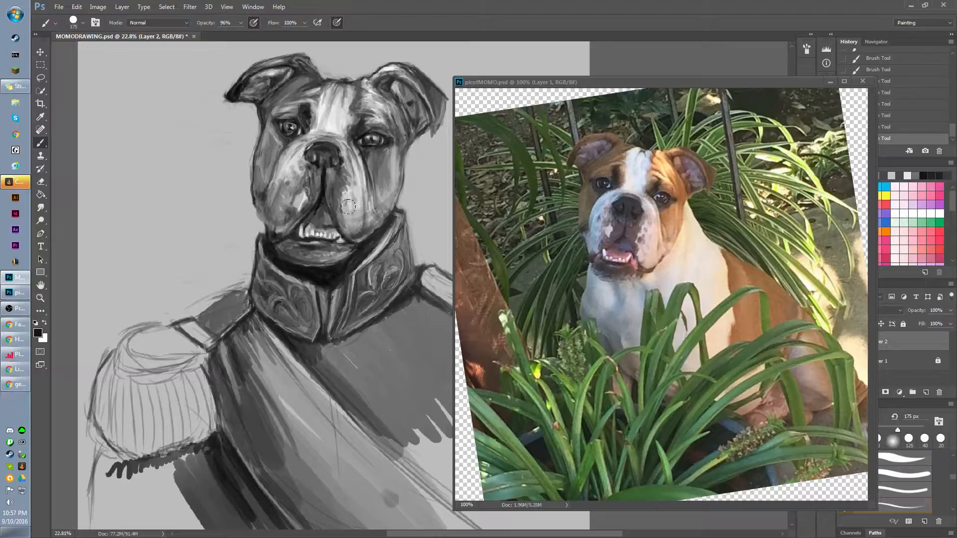
left_click_drag(348, 206, 348, 207)
Try lightening the ear rims, the forehead and the brows with a sampled near-white.
left_click(392, 62, "alt")
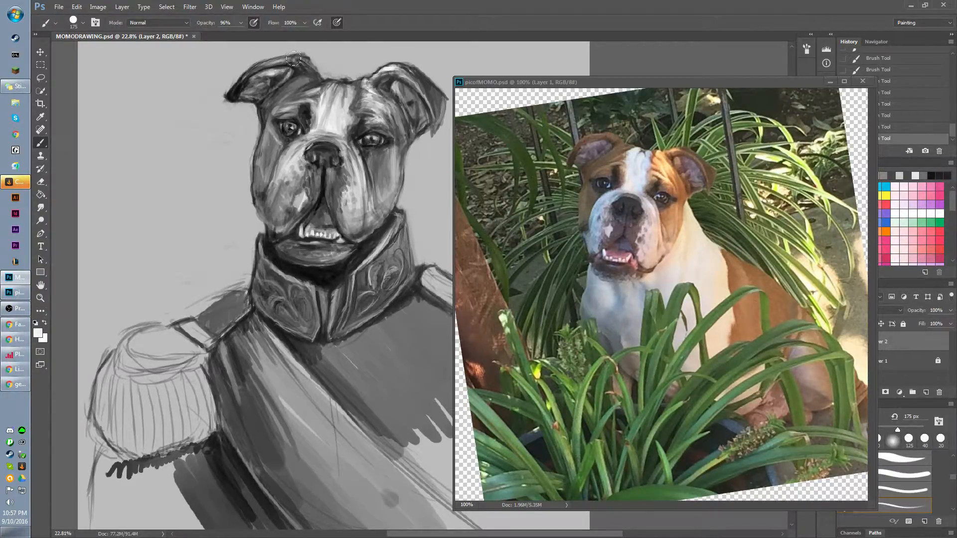
mouse_move(291, 55)
left_mouse_down()
mouse_move(317, 75)
mouse_move(309, 70)
mouse_move(314, 83)
mouse_move(287, 97)
mouse_move(306, 93)
mouse_move(286, 99)
mouse_move(316, 82)
mouse_move(343, 85)
mouse_move(338, 78)
mouse_move(314, 97)
mouse_move(315, 81)
mouse_move(292, 55)
mouse_move(295, 63)
mouse_move(235, 79)
left_mouse_up()
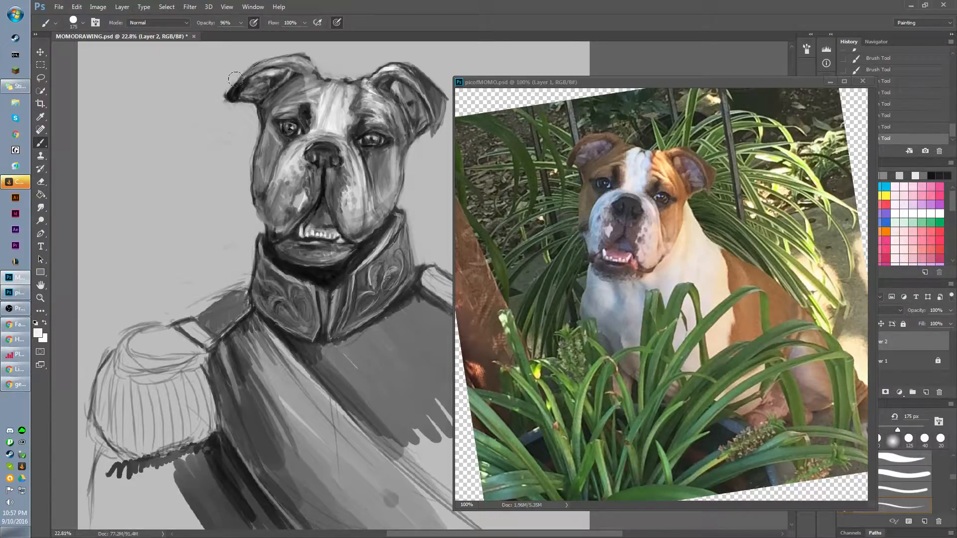
mouse_move(362, 84)
left_mouse_down()
mouse_move(381, 73)
mouse_move(356, 84)
mouse_move(352, 102)
mouse_move(364, 85)
mouse_move(355, 113)
mouse_move(337, 93)
mouse_move(318, 99)
mouse_move(322, 87)
mouse_move(366, 80)
mouse_move(332, 94)
mouse_move(319, 118)
mouse_move(279, 110)
left_mouse_up()
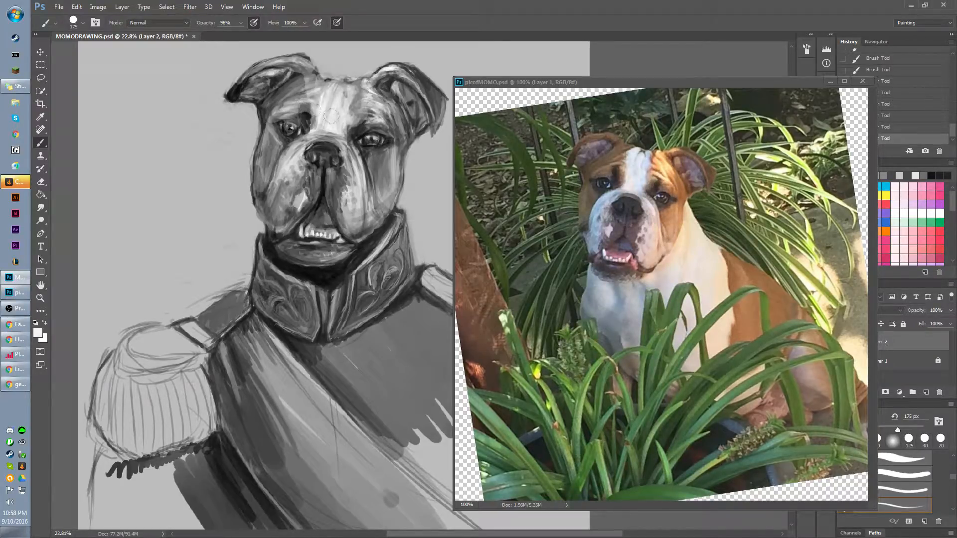
left_click_drag(367, 114, 377, 116)
mouse_move(319, 94)
left_mouse_down()
mouse_move(309, 75)
mouse_move(298, 94)
mouse_move(298, 62)
left_mouse_up()
mouse_move(376, 76)
left_mouse_down()
mouse_move(421, 78)
mouse_move(410, 68)
mouse_move(425, 92)
left_mouse_up()
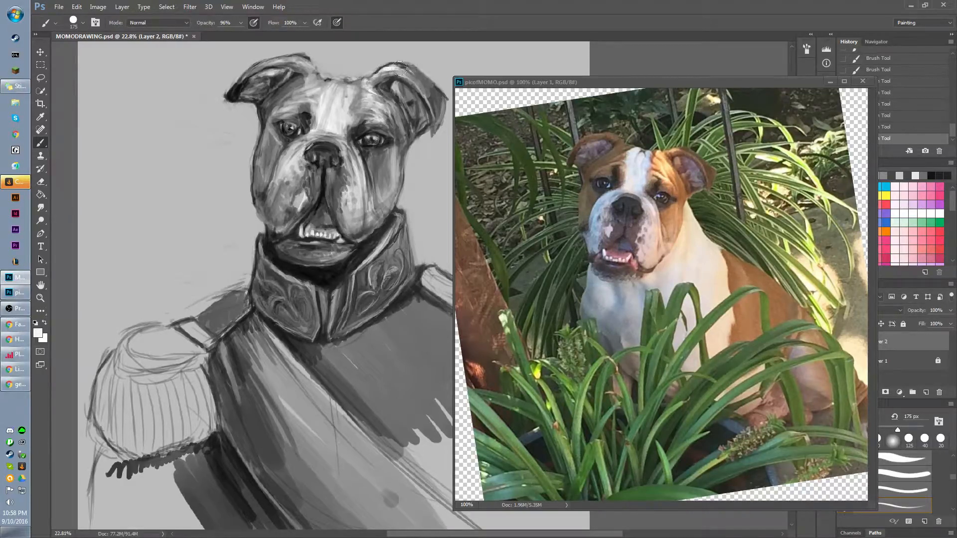
left_click_drag(284, 56, 255, 69)
scroll(332, 186, "down", 2)
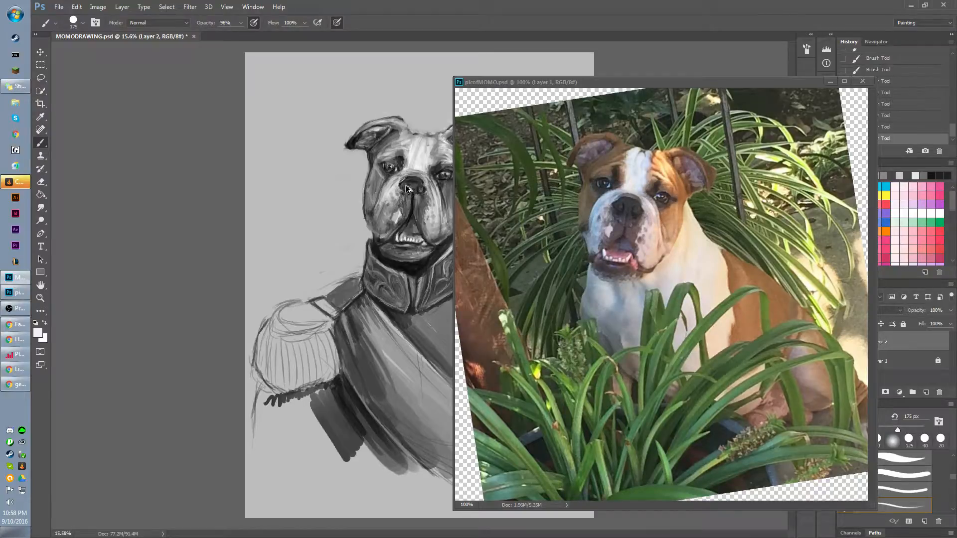
Undo the recent highlight strokes on the ears and forehead, stepping back through the history and redoing the last few states.
key("ctrl+alt+z")
key("ctrl+alt+z")
key("ctrl+alt+z")
key("ctrl+alt+z")
key("ctrl+alt+z")
key("ctrl+alt+z")
key("ctrl+alt+z")
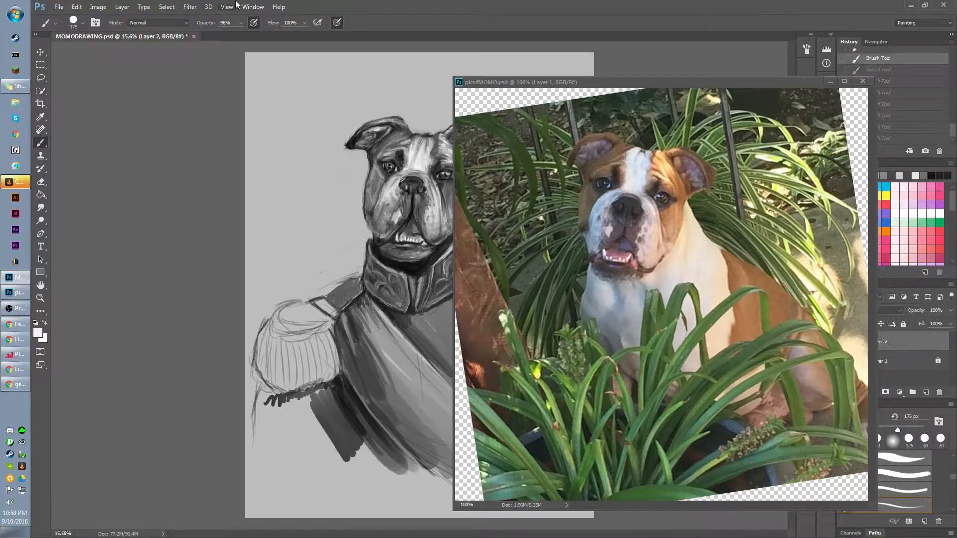
key("ctrl+alt+z")
key("ctrl+alt+z")
key("ctrl+alt+z")
key("ctrl+alt+z")
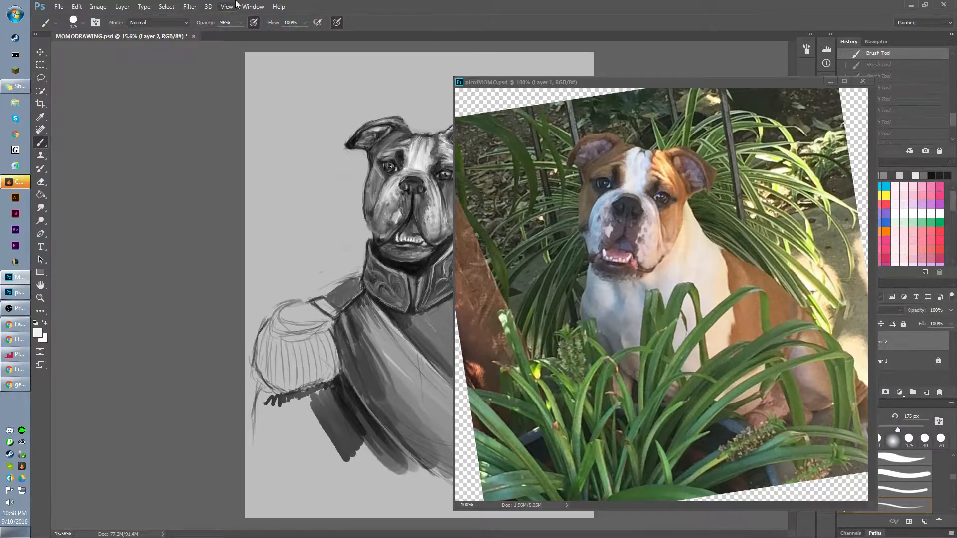
key("ctrl+alt+z")
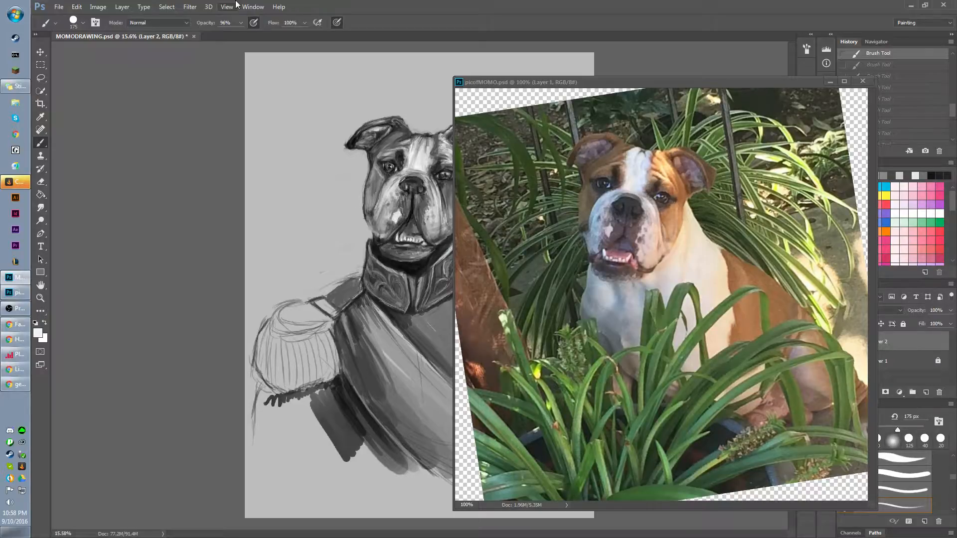
key("ctrl+alt+z")
key("ctrl+shift+z")
key("ctrl+shift+z")
key("ctrl+shift+z")
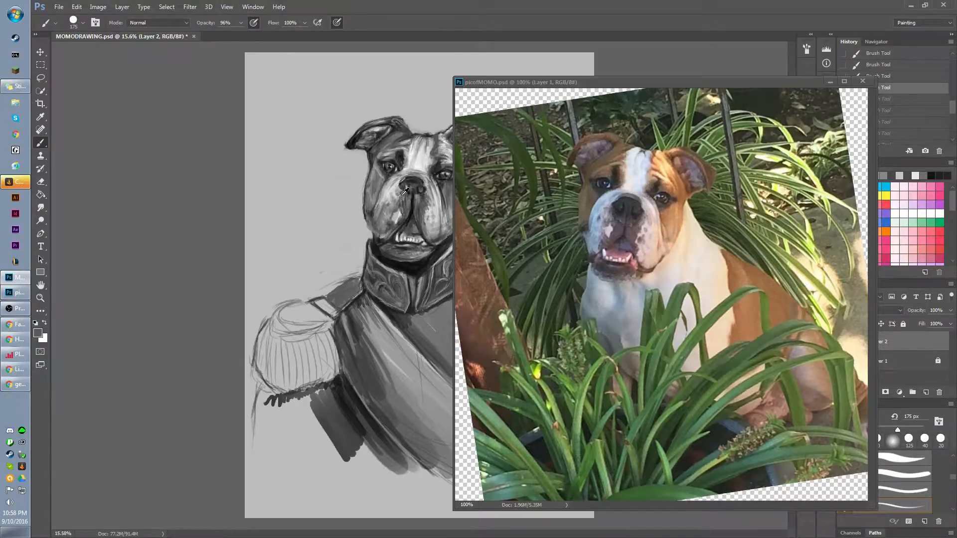
Sample dark greys around the left-hand ear and shade the fold at its base.
left_click_drag(403, 195, 233, 166)
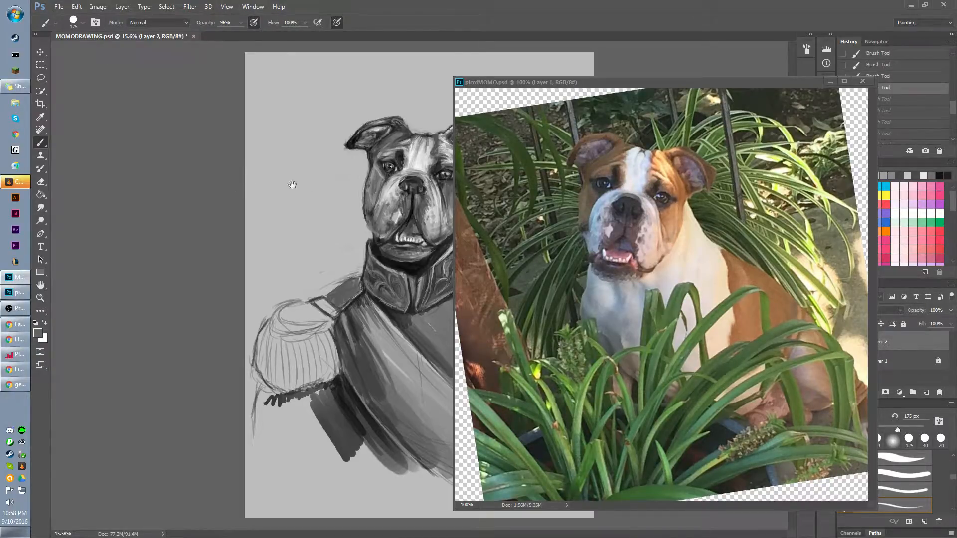
scroll(377, 200, "up", 2)
left_click_drag(435, 196, 291, 196)
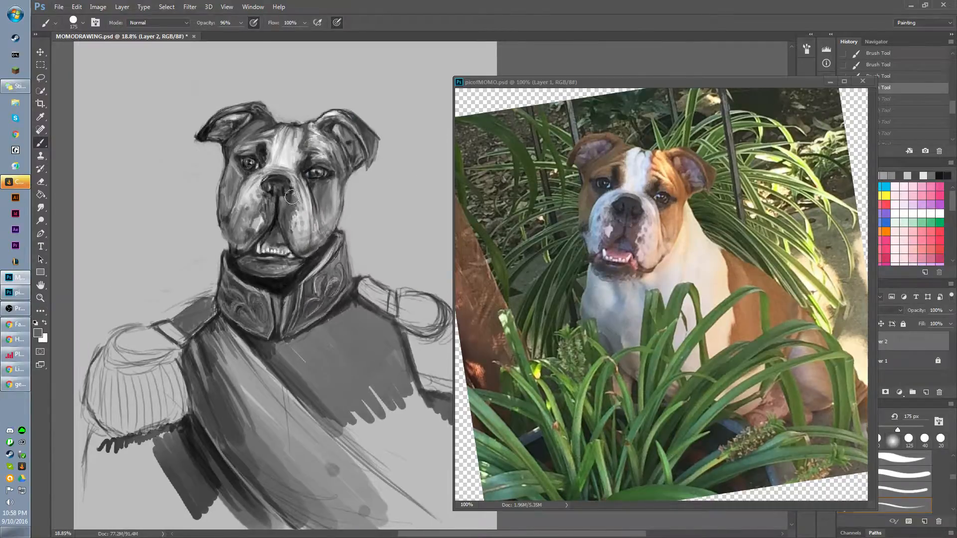
scroll(291, 197, "up", 1)
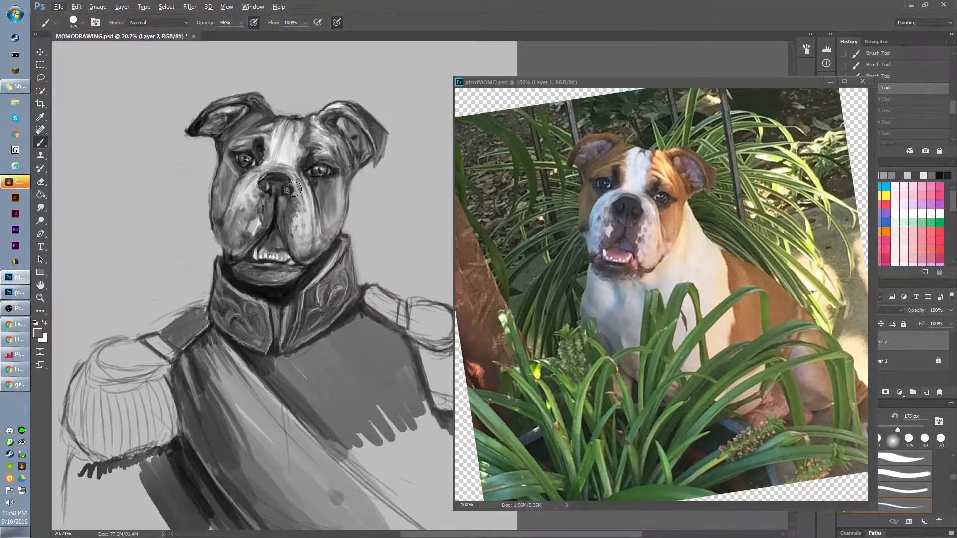
left_click(268, 147, "alt")
scroll(286, 126, "up", 3)
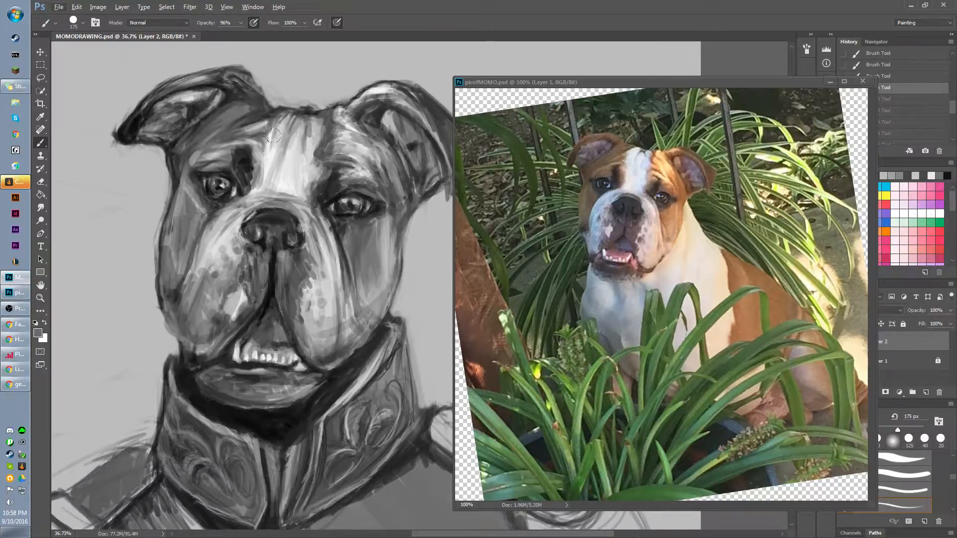
left_click(248, 110, "alt")
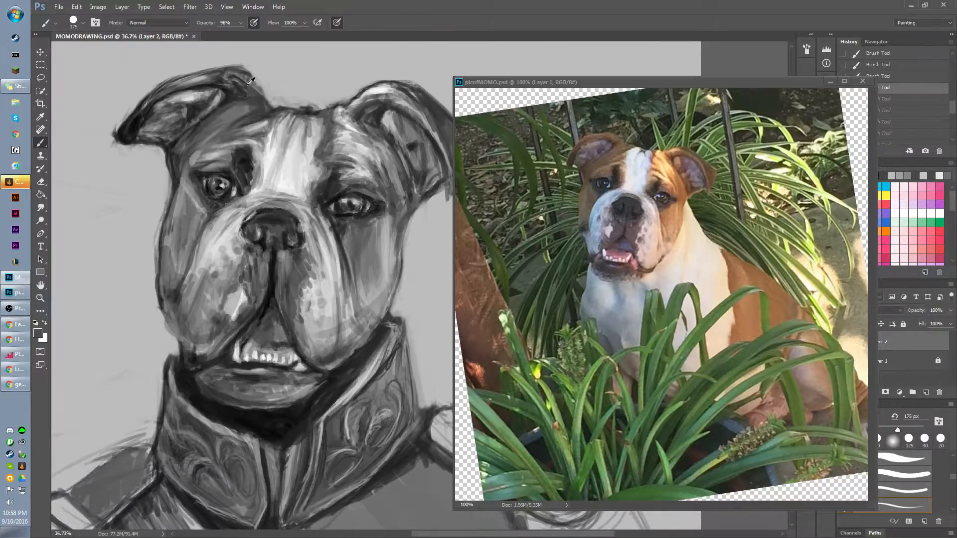
left_click(241, 94, "alt")
left_click_drag(240, 88, 239, 93)
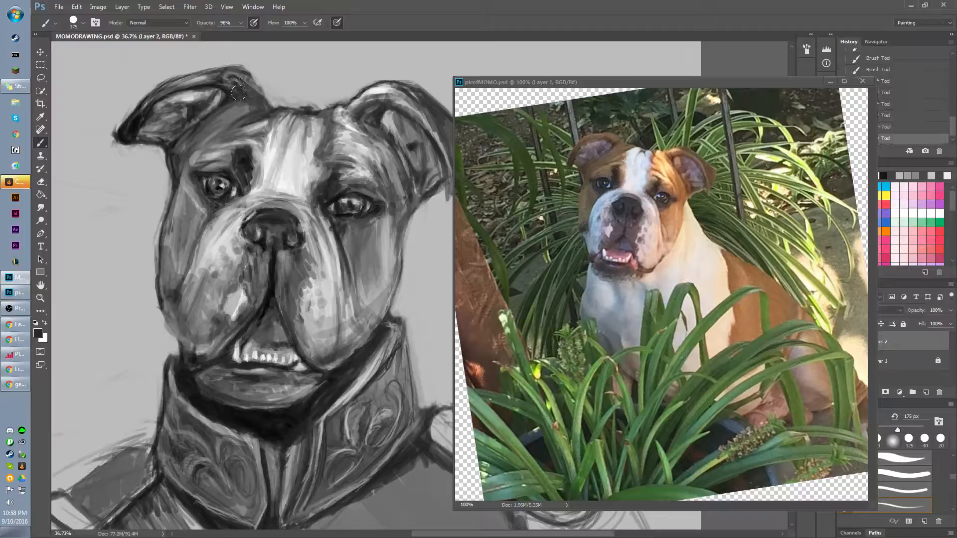
Reduce the brush to 100 px and darken the left-hand ear's base, the forehead beside the blaze and the inner eye corners.
key("bracketleft")
key("bracketleft")
key("bracketleft")
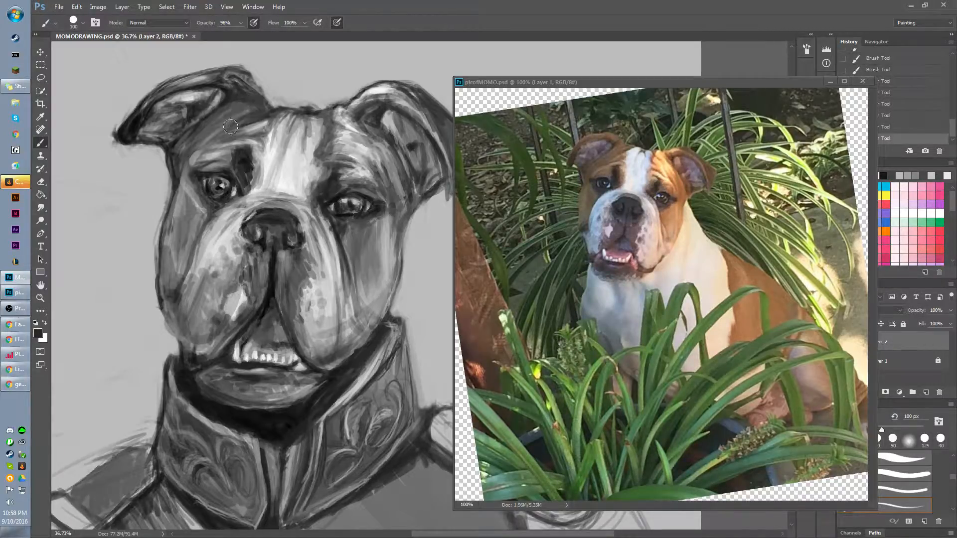
left_click(144, 118, "alt")
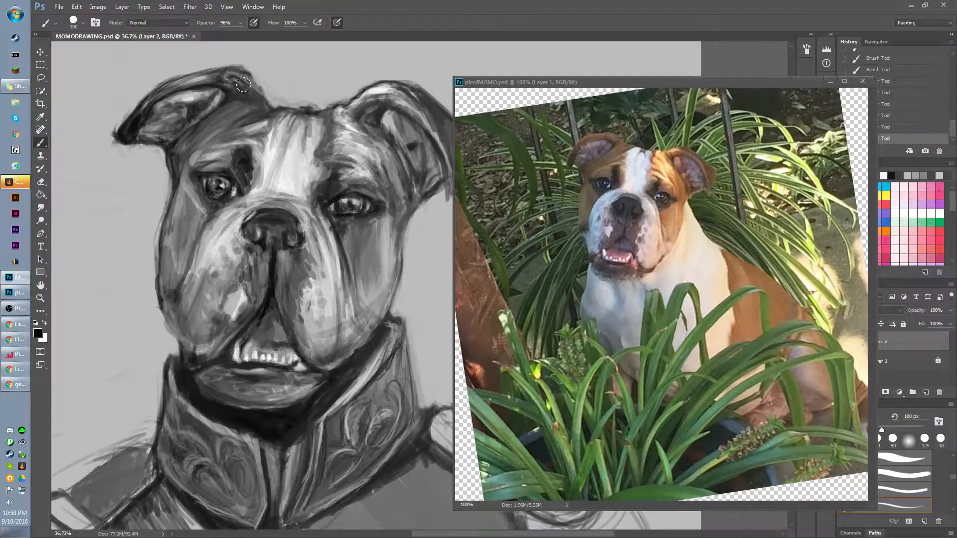
mouse_move(245, 88)
left_mouse_down()
mouse_move(238, 100)
mouse_move(247, 91)
mouse_move(256, 108)
mouse_move(220, 123)
left_mouse_up()
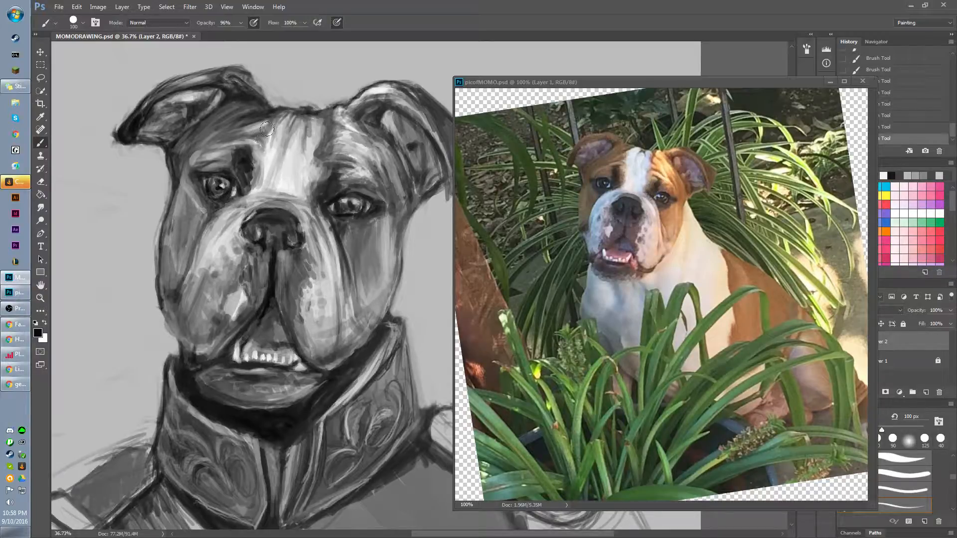
mouse_move(260, 134)
left_mouse_down()
mouse_move(254, 175)
mouse_move(261, 148)
left_mouse_up()
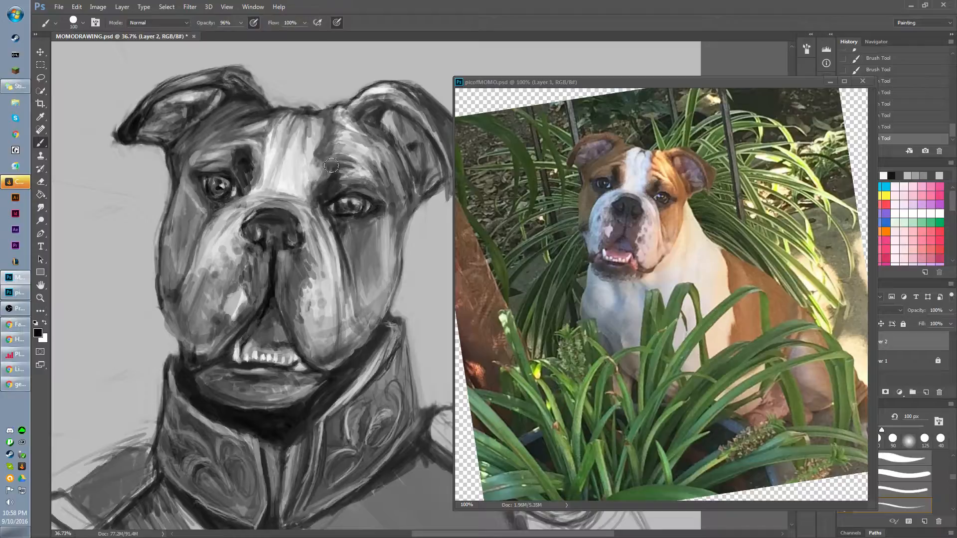
mouse_move(322, 166)
left_mouse_down()
mouse_move(306, 199)
mouse_move(319, 198)
mouse_move(305, 199)
left_mouse_up()
mouse_move(244, 180)
left_mouse_down()
mouse_move(191, 222)
mouse_move(278, 184)
mouse_move(248, 191)
mouse_move(215, 219)
mouse_move(245, 218)
mouse_move(187, 181)
mouse_move(193, 240)
left_mouse_up()
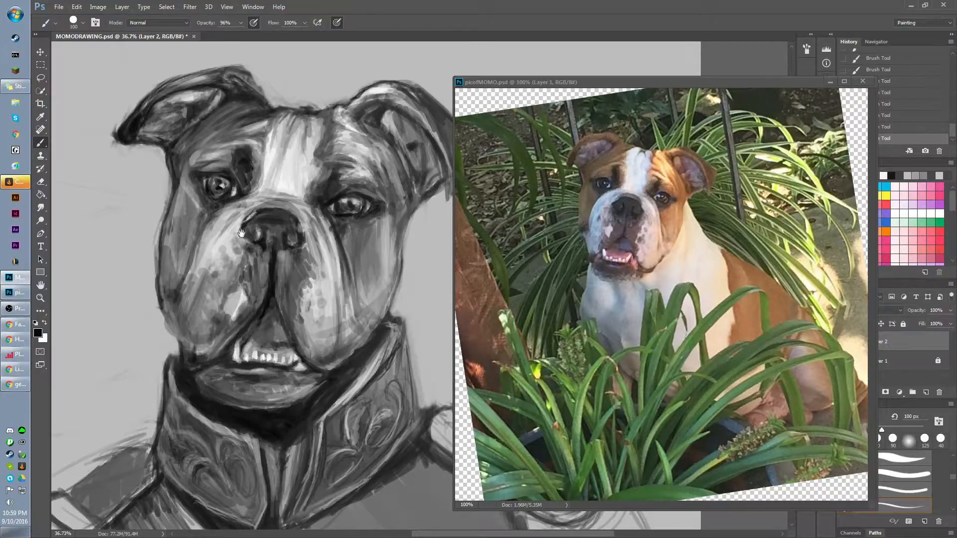
Sample greys around the left-hand eye and shade the cheek below it down to the jowl.
left_click(192, 207, "alt")
left_click_drag(186, 196, 190, 209)
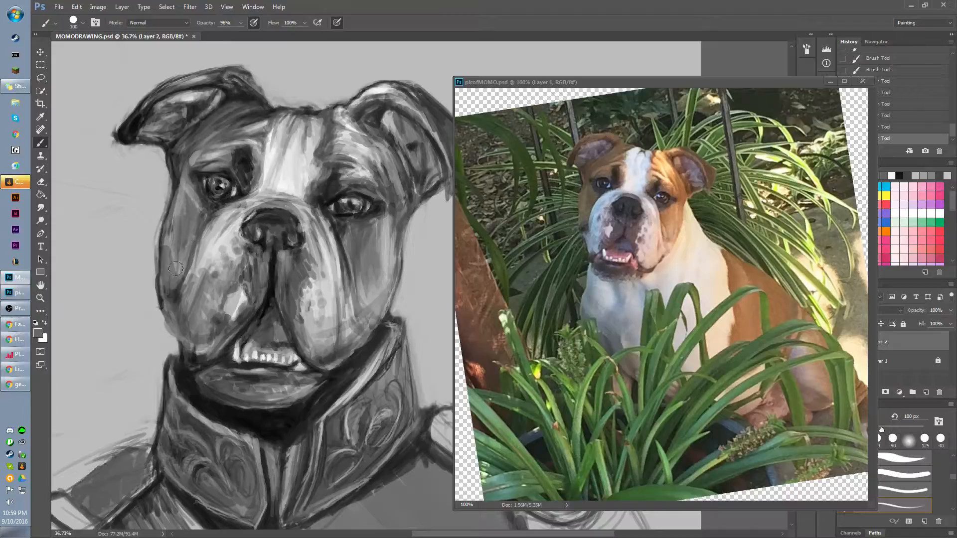
left_click(209, 198, "alt")
left_click_drag(186, 216, 187, 204)
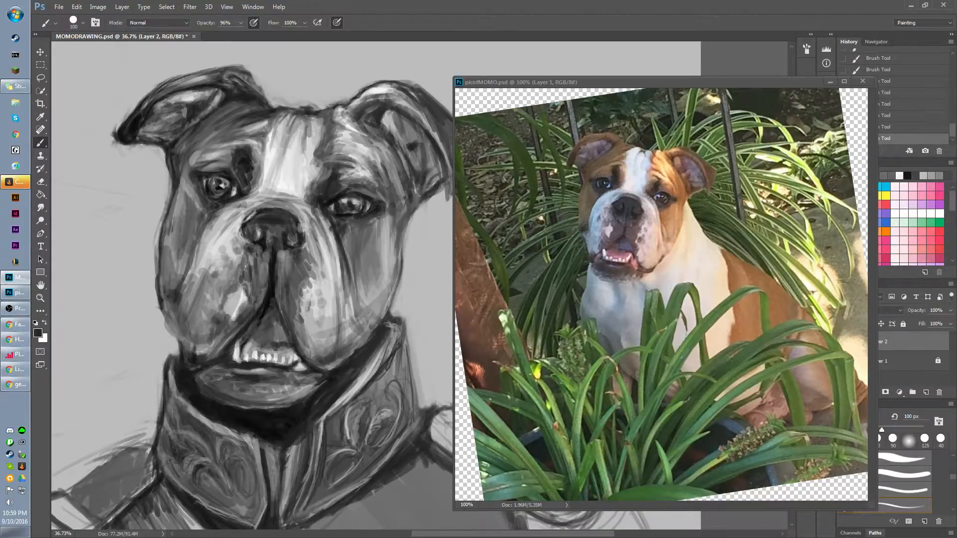
left_click(199, 219, "alt")
mouse_move(200, 217)
left_mouse_down()
mouse_move(194, 256)
mouse_move(174, 277)
left_mouse_up()
left_click(216, 223, "alt")
left_click_drag(214, 227, 182, 299)
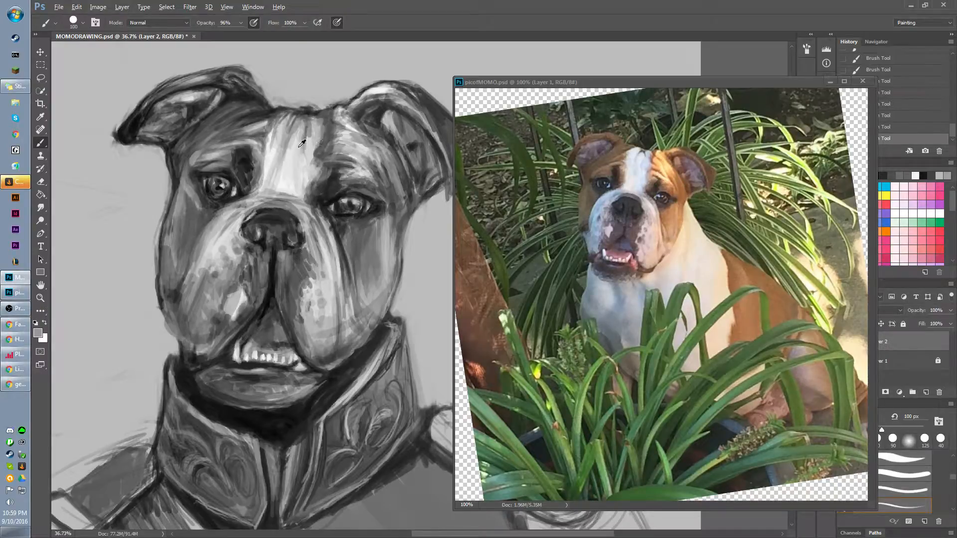
Sample a near-white from the blaze and brighten the inner brows and the right-hand side of the blaze.
left_click(283, 137, "alt")
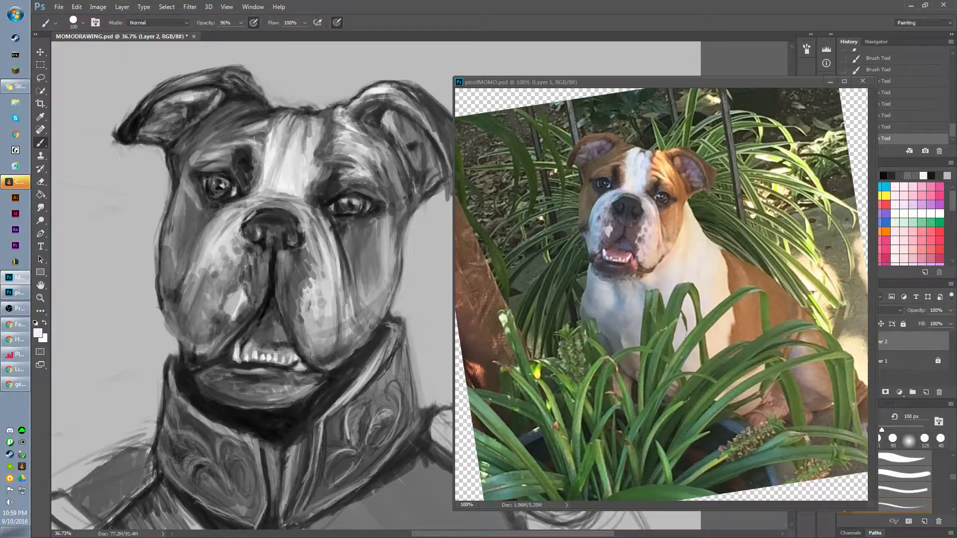
mouse_move(259, 131)
left_mouse_down()
mouse_move(257, 151)
mouse_move(250, 138)
mouse_move(261, 155)
mouse_move(240, 142)
mouse_move(264, 157)
left_mouse_up()
mouse_move(337, 163)
left_mouse_down()
mouse_move(311, 164)
mouse_move(346, 153)
left_mouse_up()
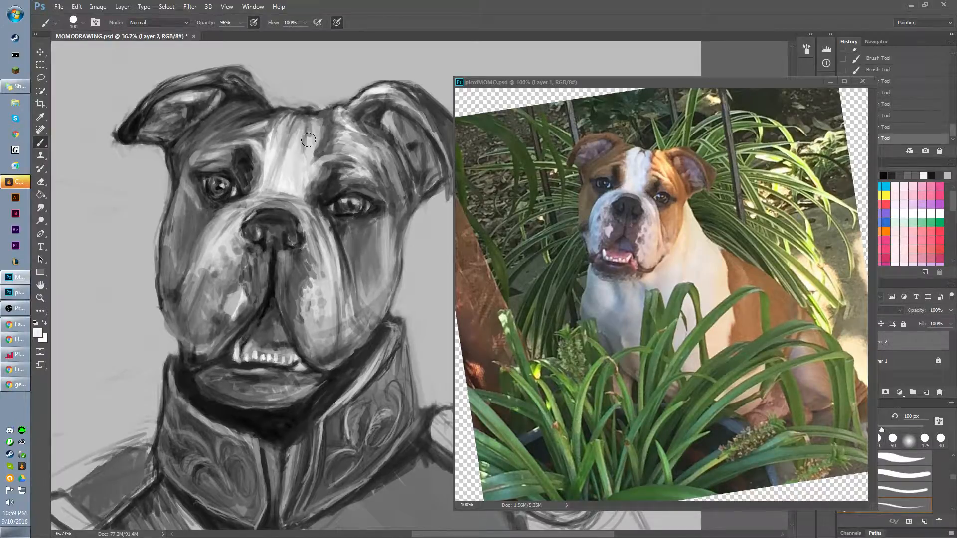
mouse_move(308, 140)
left_mouse_down()
mouse_move(340, 134)
mouse_move(310, 147)
mouse_move(338, 135)
mouse_move(316, 145)
mouse_move(328, 132)
mouse_move(318, 131)
mouse_move(313, 145)
mouse_move(318, 121)
mouse_move(315, 168)
left_mouse_up()
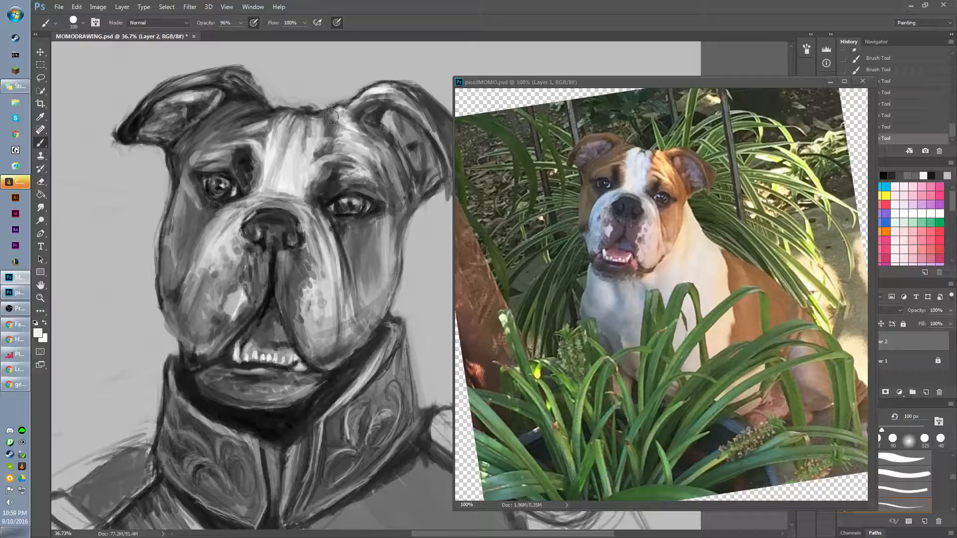
Sample dark greys, shade the right-hand forehead, and reinforce the outlines of the head top, right-hand ear and cheek with a 45 px brush.
left_click(359, 122, "alt")
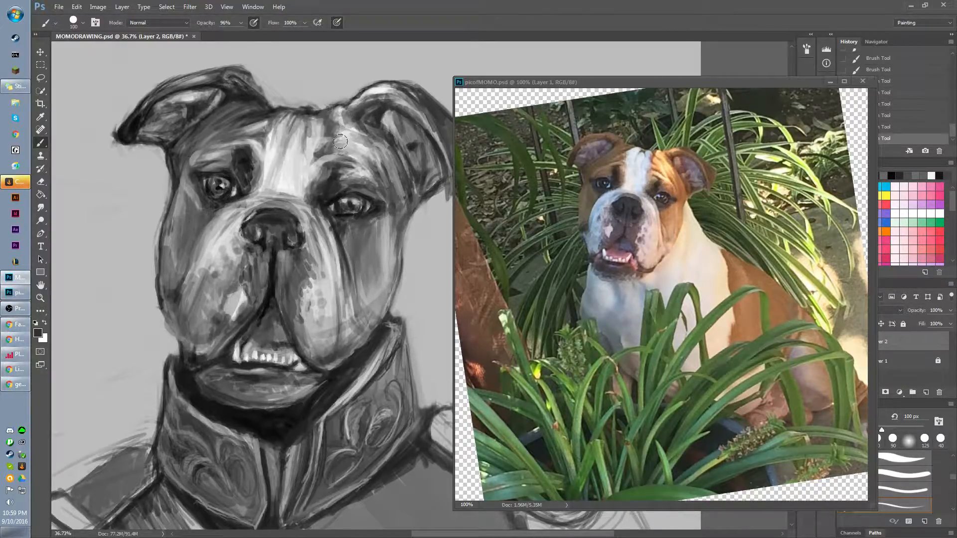
mouse_move(374, 112)
left_mouse_down()
mouse_move(315, 172)
mouse_move(341, 129)
mouse_move(373, 151)
mouse_move(376, 141)
left_mouse_up()
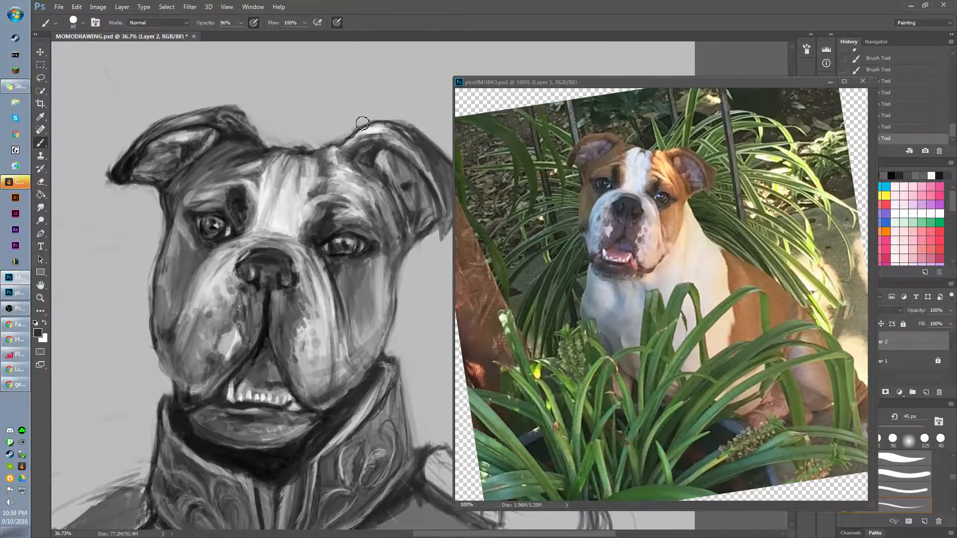
left_click(360, 125, "alt")
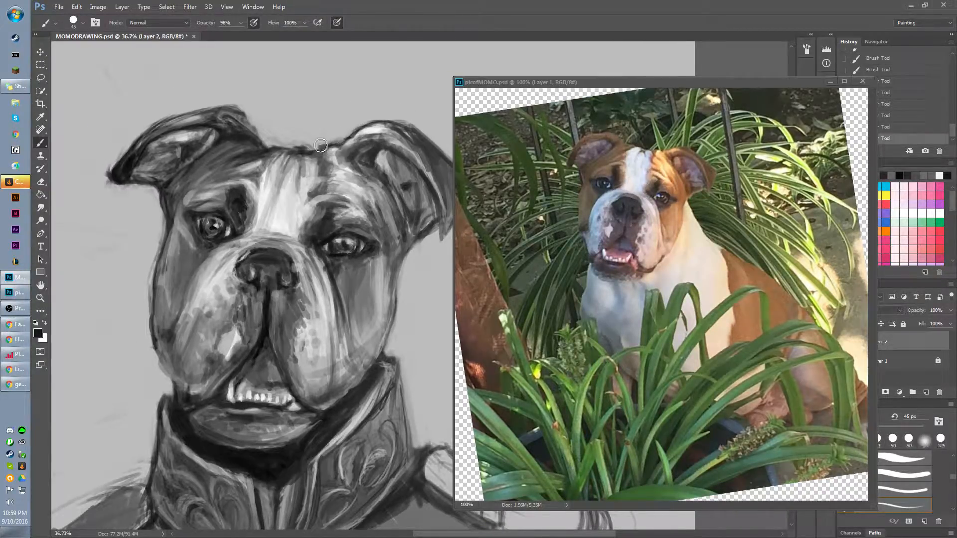
mouse_move(323, 150)
left_mouse_down()
mouse_move(272, 148)
mouse_move(237, 109)
mouse_move(269, 150)
mouse_move(254, 120)
mouse_move(262, 133)
mouse_move(234, 110)
mouse_move(172, 118)
mouse_move(202, 115)
mouse_move(132, 143)
mouse_move(215, 120)
mouse_move(148, 188)
mouse_move(119, 190)
left_mouse_up()
left_click_drag(329, 204, 245, 175)
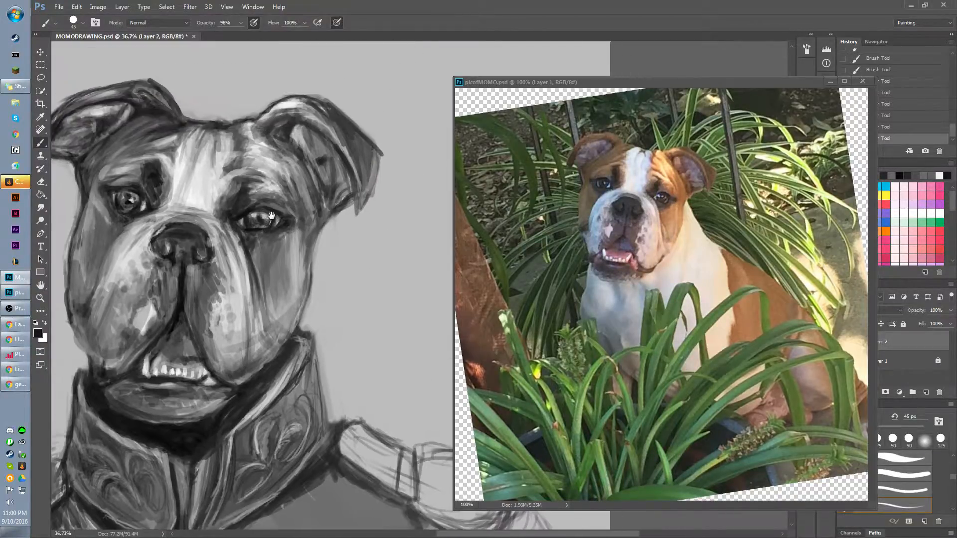
mouse_move(375, 186)
left_mouse_down()
mouse_move(383, 152)
mouse_move(363, 199)
mouse_move(383, 149)
mouse_move(361, 204)
mouse_move(344, 163)
mouse_move(356, 204)
mouse_move(330, 130)
mouse_move(359, 218)
mouse_move(366, 187)
mouse_move(349, 207)
left_mouse_up()
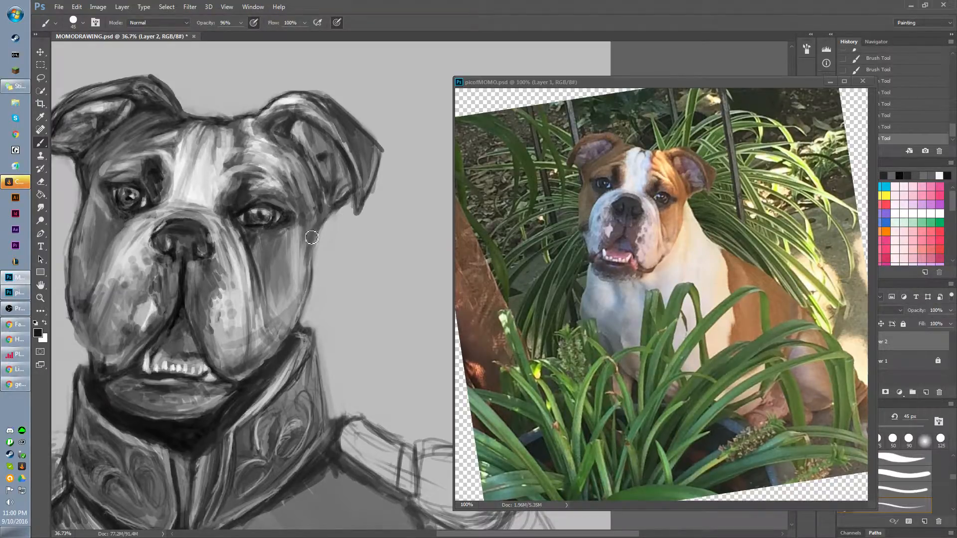
mouse_move(309, 247)
left_mouse_down()
mouse_move(316, 263)
mouse_move(293, 328)
mouse_move(309, 293)
mouse_move(374, 229)
left_mouse_up()
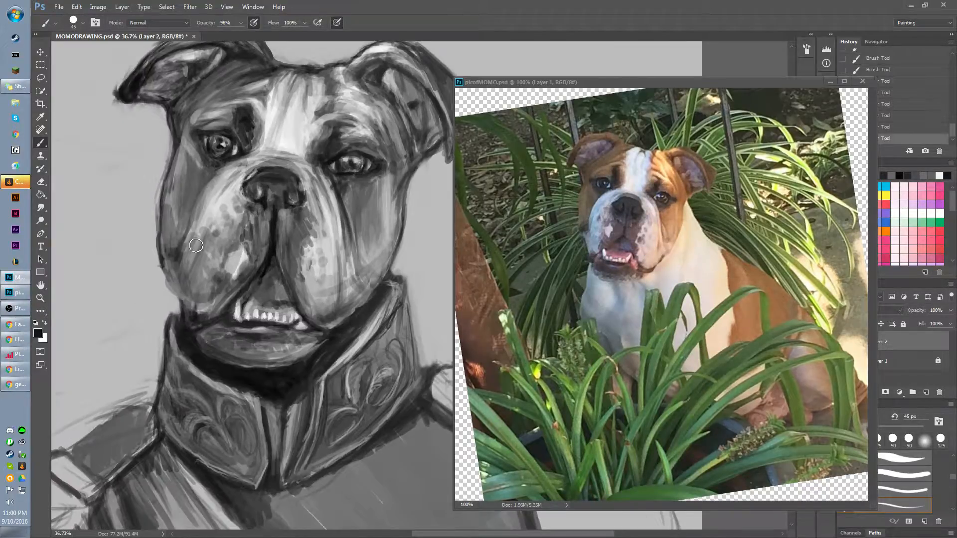
Darken the outline of the left-hand cheek and jowl down to where it meets the collar.
left_click_drag(167, 289, 187, 319)
mouse_move(174, 141)
left_mouse_down()
mouse_move(161, 205)
mouse_move(168, 232)
left_mouse_up()
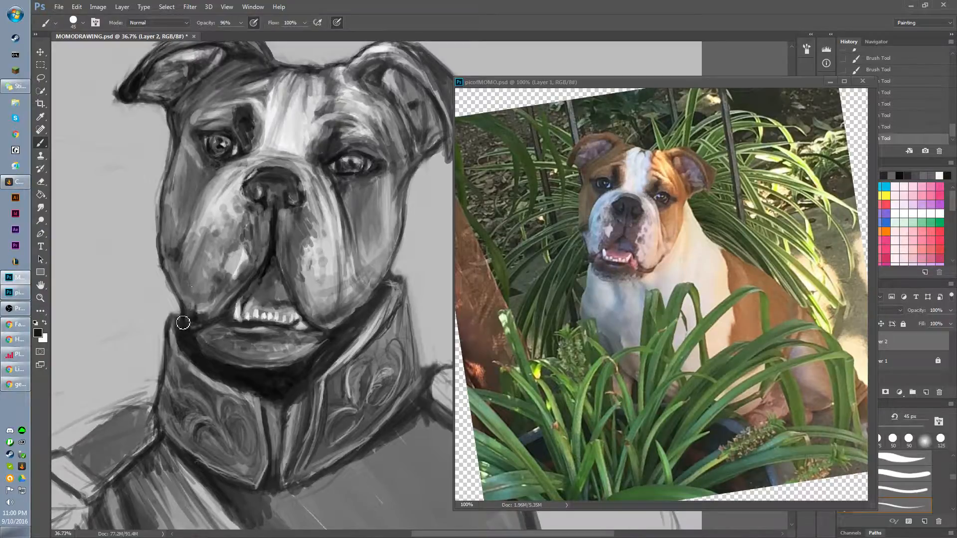
mouse_move(182, 320)
left_mouse_down()
mouse_move(194, 280)
mouse_move(179, 333)
mouse_move(172, 280)
left_mouse_up()
left_click(181, 301, "alt")
left_click(186, 291, "alt")
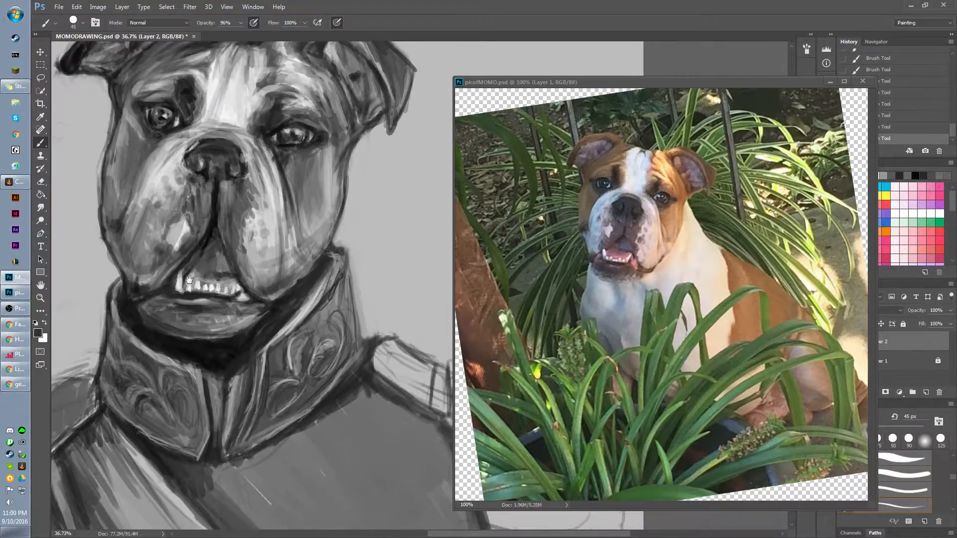
Clean up the tip of the right-hand collar, covering stray marks outside it with the sampled background grey.
left_click(342, 255, "alt")
mouse_move(343, 255)
left_mouse_down()
mouse_move(355, 261)
mouse_move(343, 252)
left_mouse_up()
left_click(359, 252, "alt")
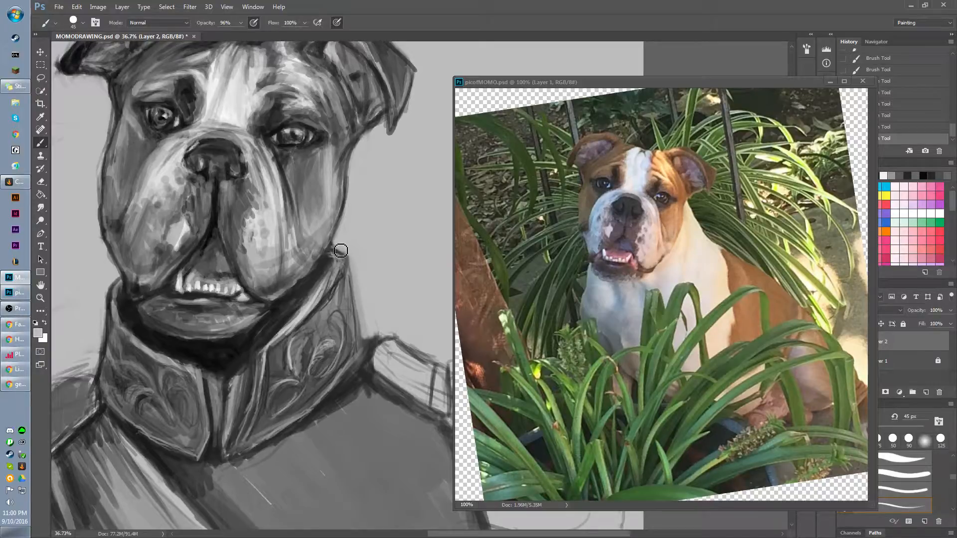
left_click_drag(348, 238, 344, 247)
mouse_move(346, 246)
left_mouse_down()
mouse_move(352, 221)
mouse_move(337, 246)
mouse_move(368, 337)
mouse_move(380, 336)
left_mouse_up()
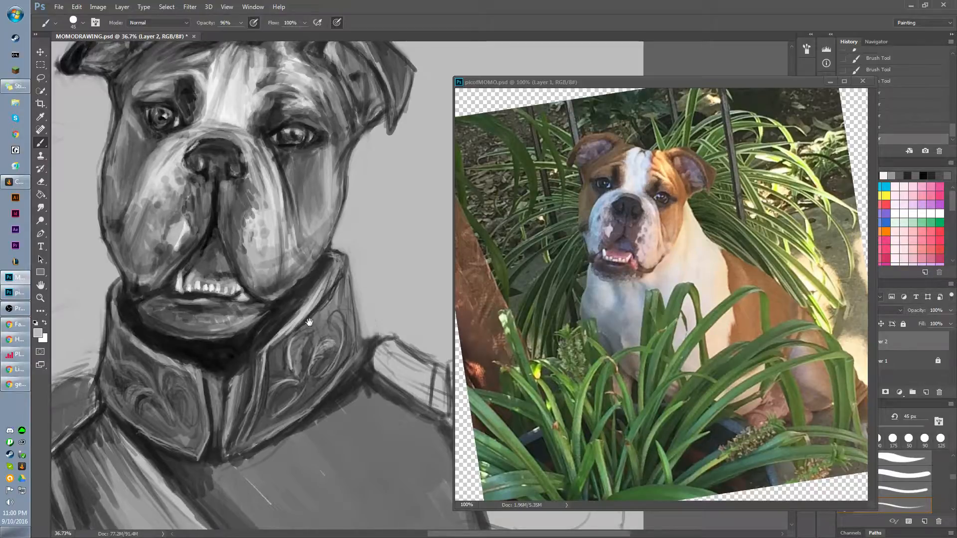
Sample a dark grey from the uniform and paint strokes along the inner edge of the left-hand epaulette.
scroll(309, 323, "down", 5)
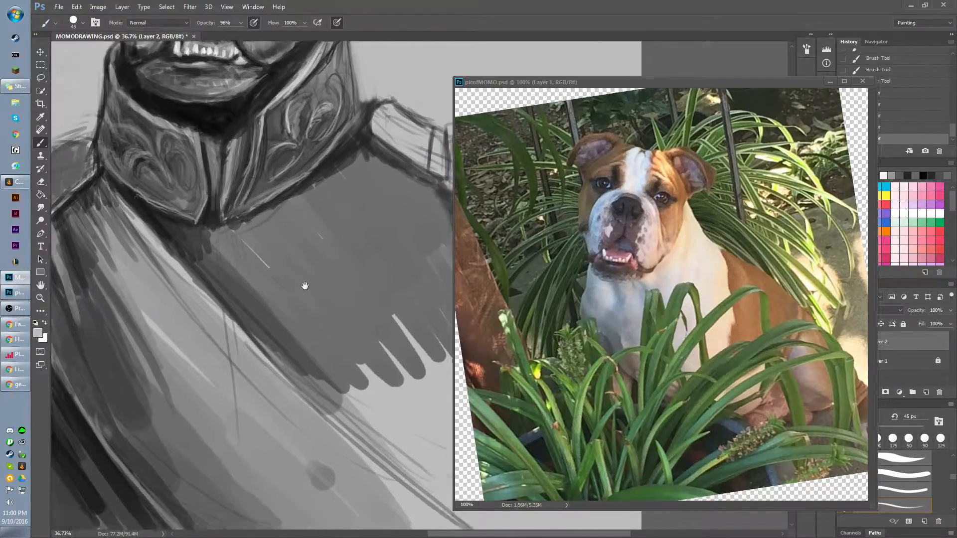
mouse_move(305, 285)
left_mouse_down()
mouse_move(322, 280)
mouse_move(331, 287)
mouse_move(323, 294)
left_mouse_up()
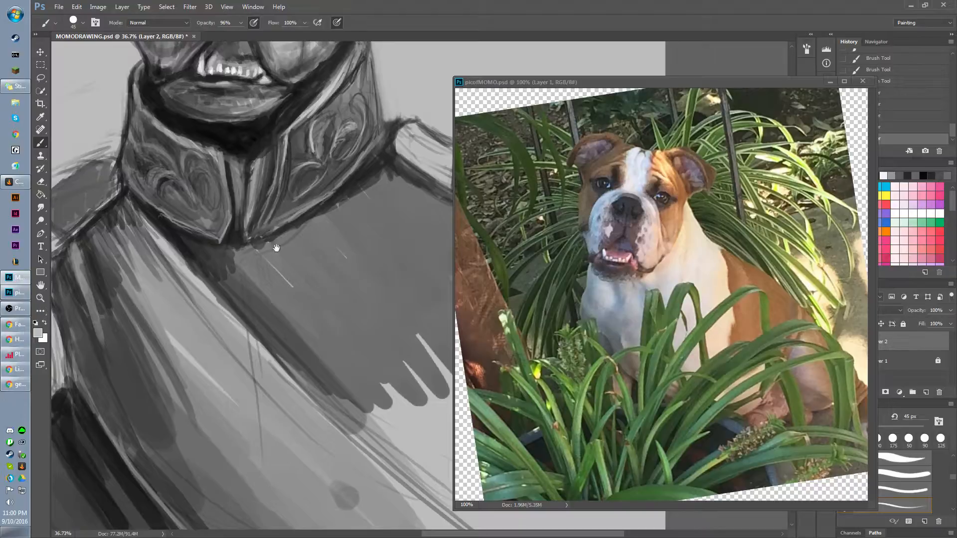
mouse_move(254, 274)
left_mouse_down()
mouse_move(321, 252)
mouse_move(461, 231)
left_mouse_up()
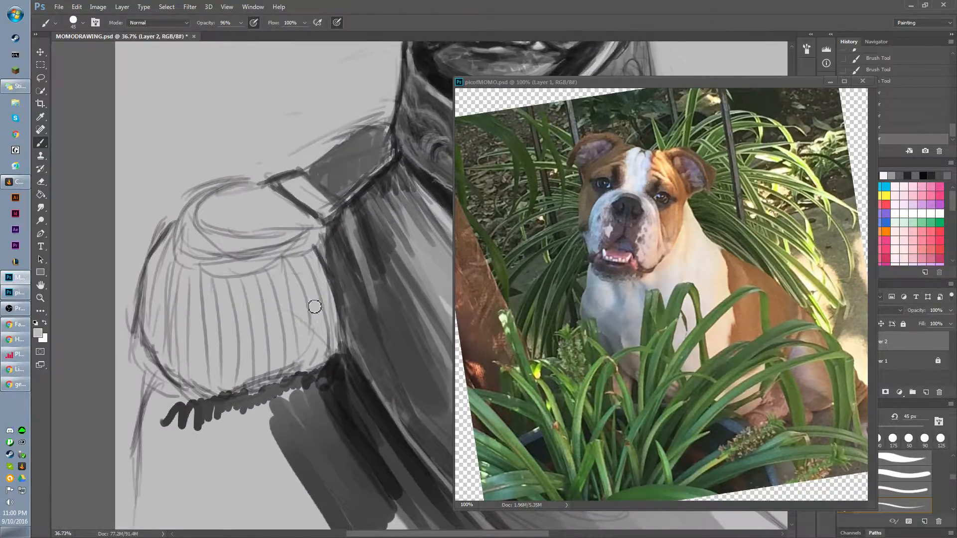
key("bracketright")
key("bracketright")
left_click(342, 269, "alt")
mouse_move(333, 343)
left_mouse_down()
mouse_move(317, 275)
mouse_move(322, 304)
left_mouse_up()
mouse_move(325, 353)
left_mouse_down()
mouse_move(321, 314)
mouse_move(323, 334)
left_mouse_up()
mouse_move(309, 367)
left_mouse_down()
mouse_move(317, 303)
mouse_move(320, 360)
mouse_move(312, 368)
mouse_move(329, 356)
mouse_move(313, 372)
left_mouse_up()
Switch to the textured 1499 brush preset and try it on the lower inner corner of the left-hand epaulette.
key("bracketleft")
key("bracketleft")
key("bracketleft")
key("bracketleft")
key("bracketleft")
right_click(339, 360)
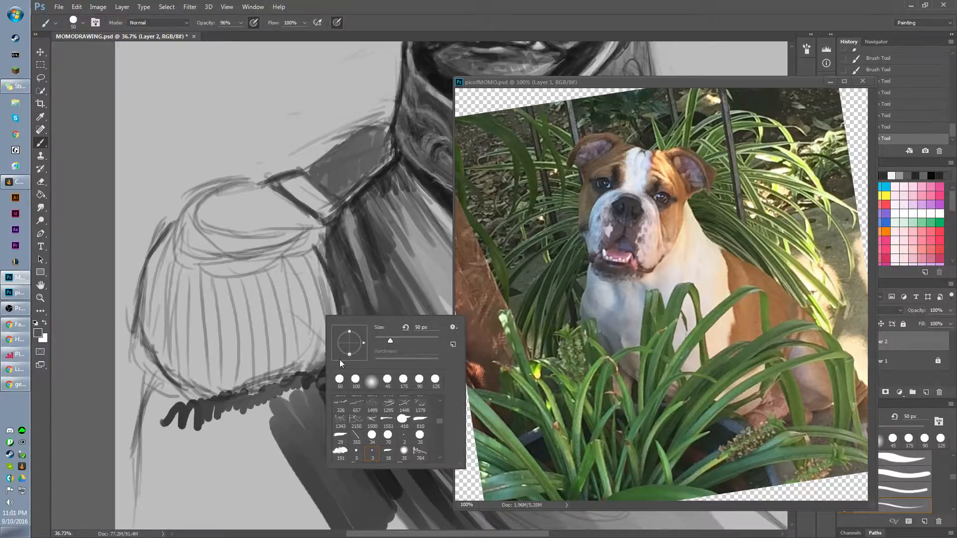
left_click(371, 405)
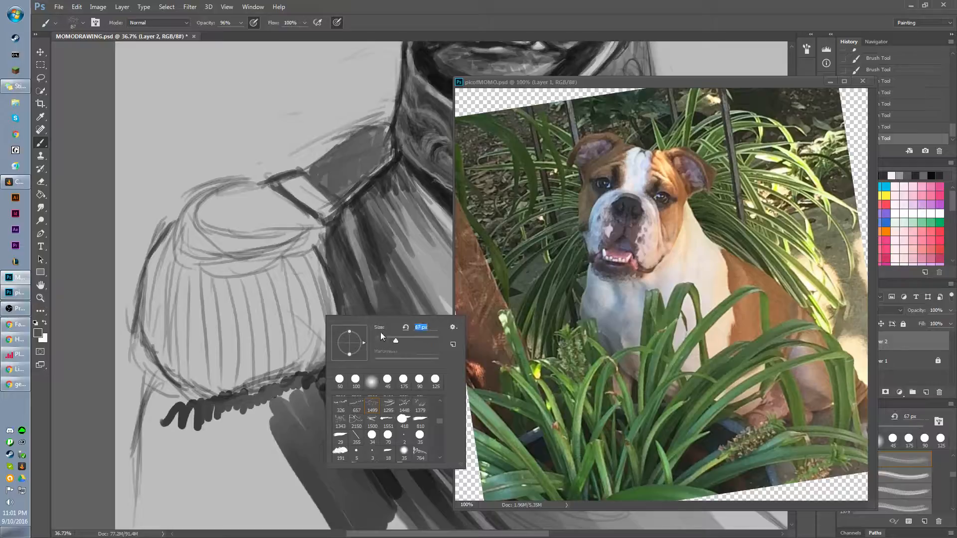
left_click_drag(309, 329, 328, 351)
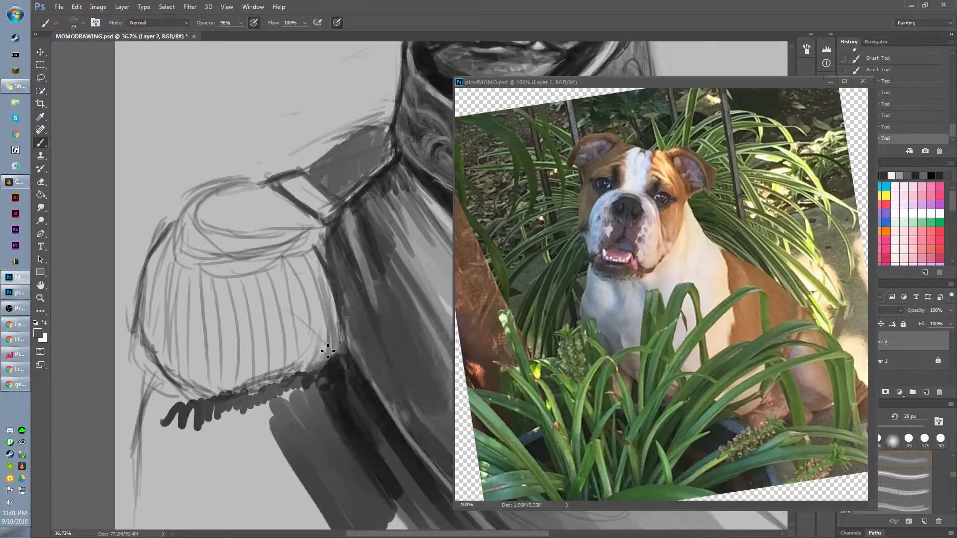
Enlarge the textured brush to 175 px and cover the left-hand epaulette's ribbed section with grey texture.
key("bracketleft")
key("bracketleft")
key("bracketleft")
key("bracketleft")
key("bracketleft")
key("bracketleft")
key("bracketleft")
key("bracketleft")
key("bracketleft")
key("bracketleft")
key("bracketleft")
key("bracketleft")
key("bracketleft")
key("bracketright")
key("bracketright")
key("bracketright")
key("bracketright")
key("bracketright")
key("bracketright")
key("bracketright")
key("bracketright")
key("bracketright")
key("bracketright")
key("bracketright")
key("bracketright")
key("bracketright")
key("bracketright")
key("bracketright")
key("bracketright")
key("bracketright")
key("bracketright")
key("bracketright")
key("bracketright")
mouse_move(330, 320)
left_mouse_down()
mouse_move(316, 282)
mouse_move(317, 310)
mouse_move(300, 264)
left_mouse_up()
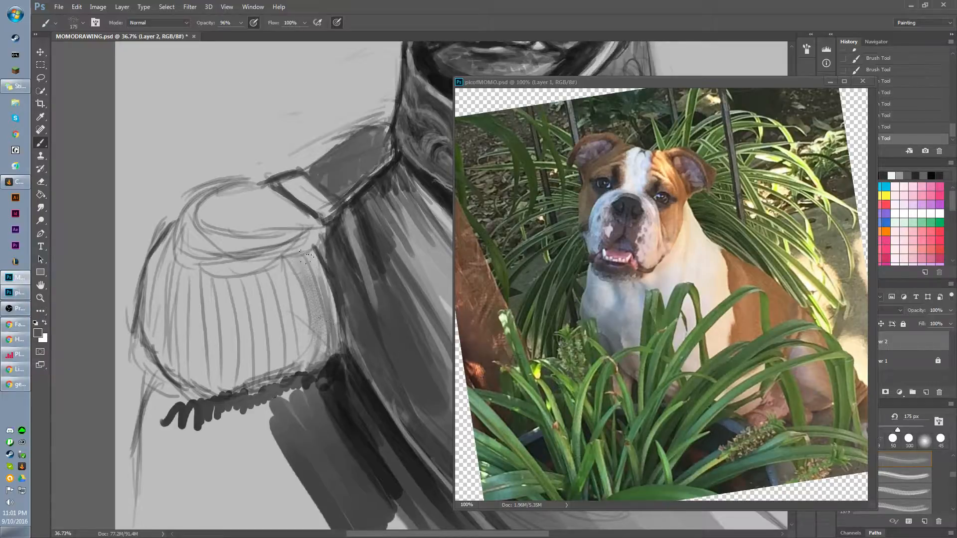
mouse_move(295, 308)
left_mouse_down()
mouse_move(298, 359)
mouse_move(271, 245)
mouse_move(272, 273)
mouse_move(305, 284)
mouse_move(292, 281)
mouse_move(281, 348)
mouse_move(241, 293)
mouse_move(211, 282)
mouse_move(182, 350)
mouse_move(154, 332)
mouse_move(172, 251)
mouse_move(161, 354)
mouse_move(180, 376)
mouse_move(231, 388)
mouse_move(301, 347)
mouse_move(252, 364)
mouse_move(260, 376)
mouse_move(288, 260)
mouse_move(304, 273)
mouse_move(312, 344)
mouse_move(272, 390)
left_mouse_up()
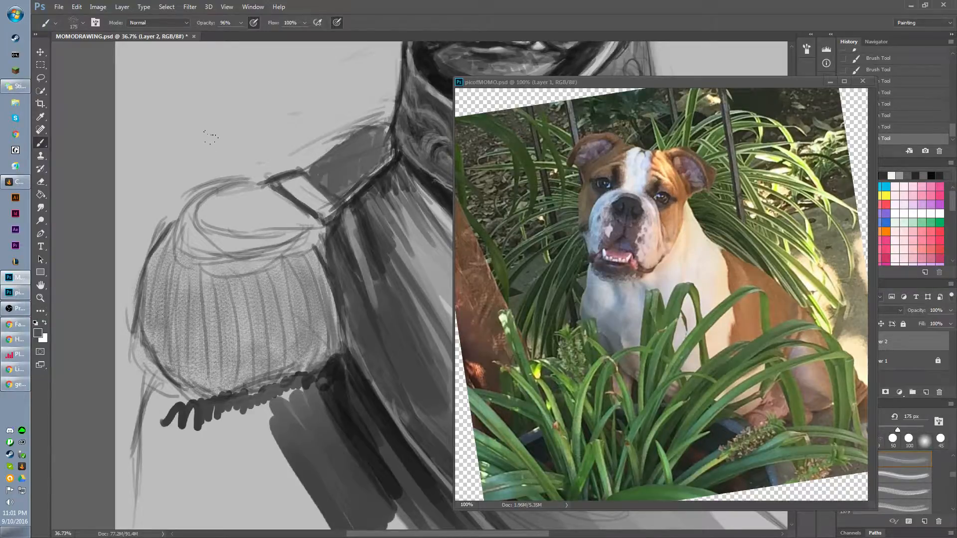
Switch to the 191 brush preset at 34 px and return to a close view of the face and collar.
scroll(259, 171, "down", 5)
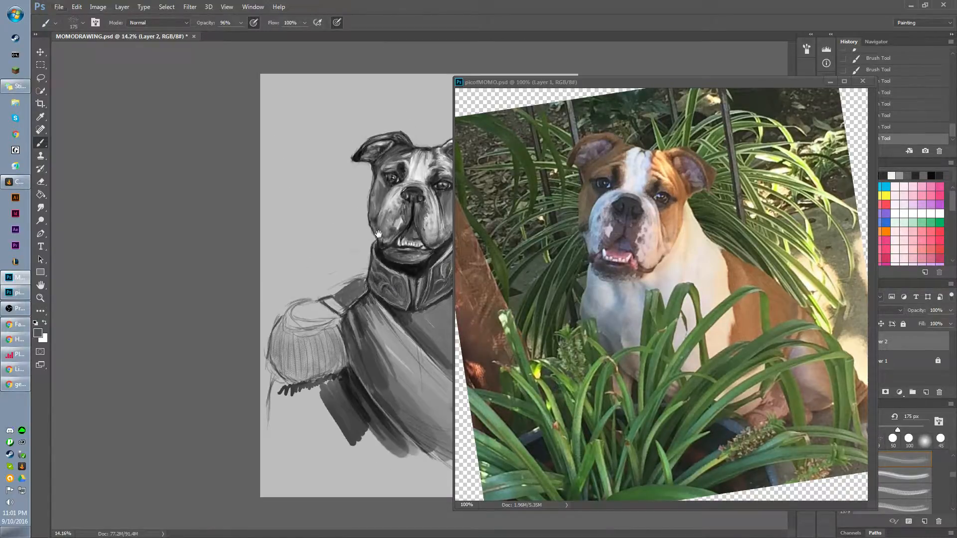
scroll(381, 241, "up", 7)
left_click_drag(387, 244, 196, 213)
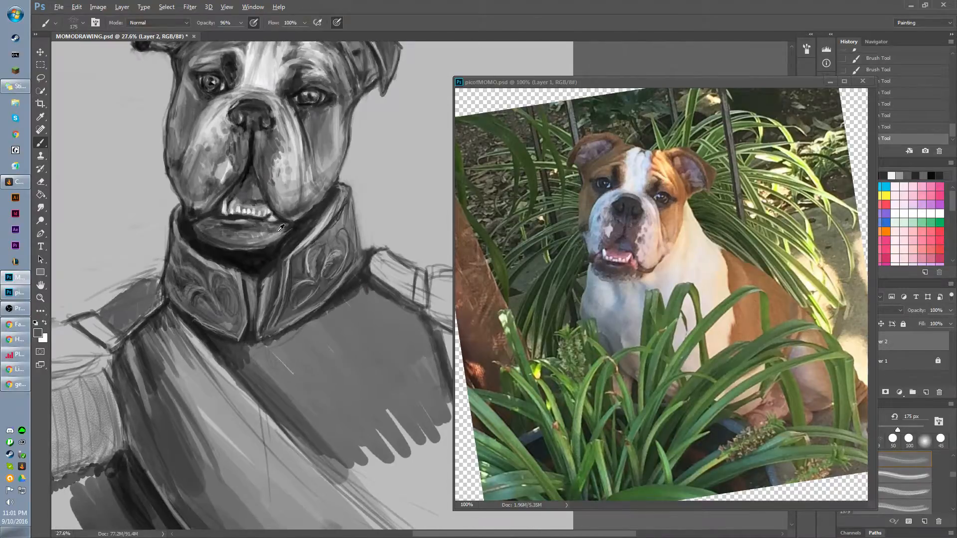
scroll(282, 229, "down", 1)
left_click_drag(294, 243, 302, 248)
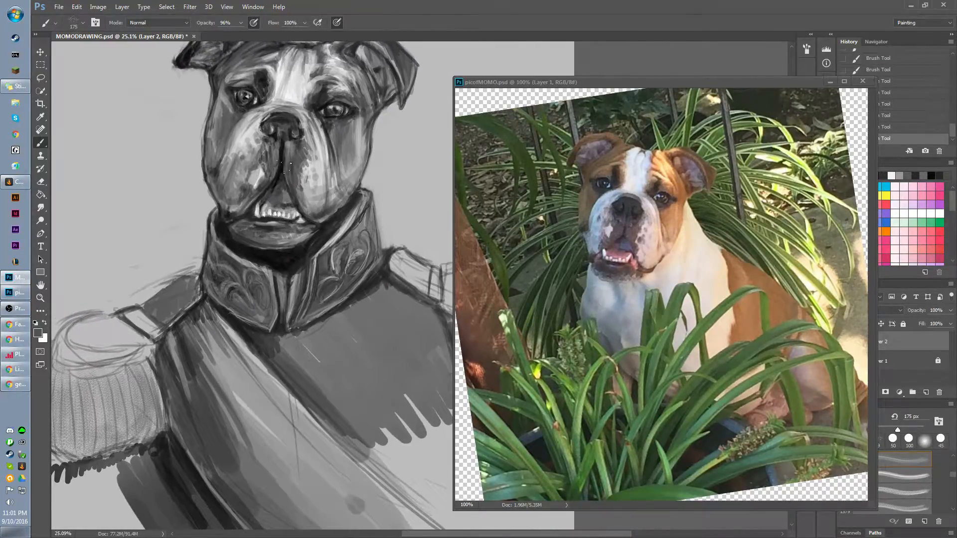
right_click(285, 334)
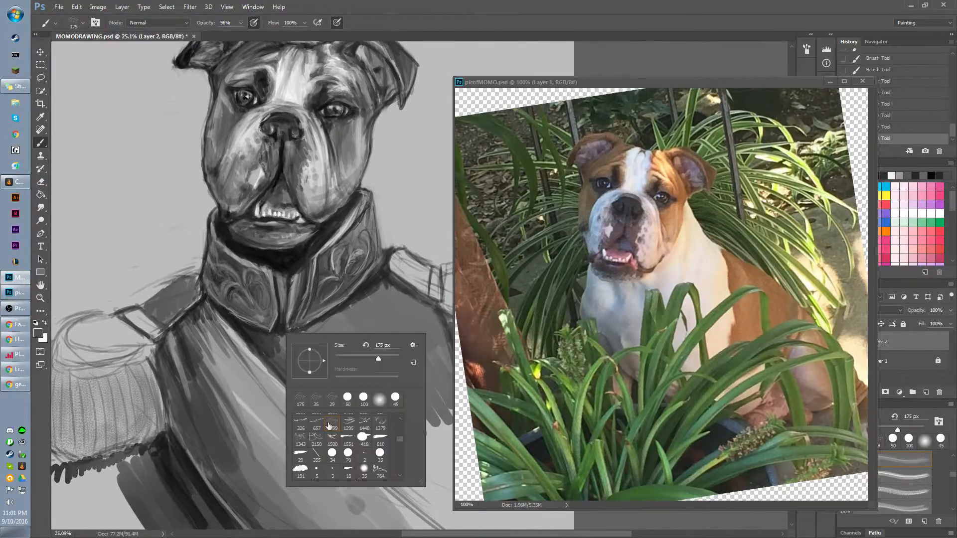
left_click(300, 469)
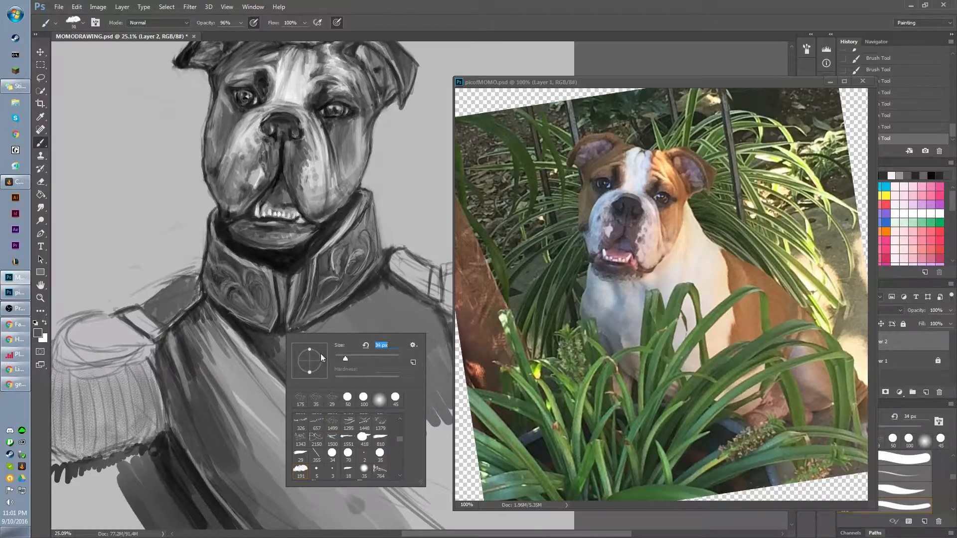
left_click(177, 304)
scroll(214, 132, "up", 4)
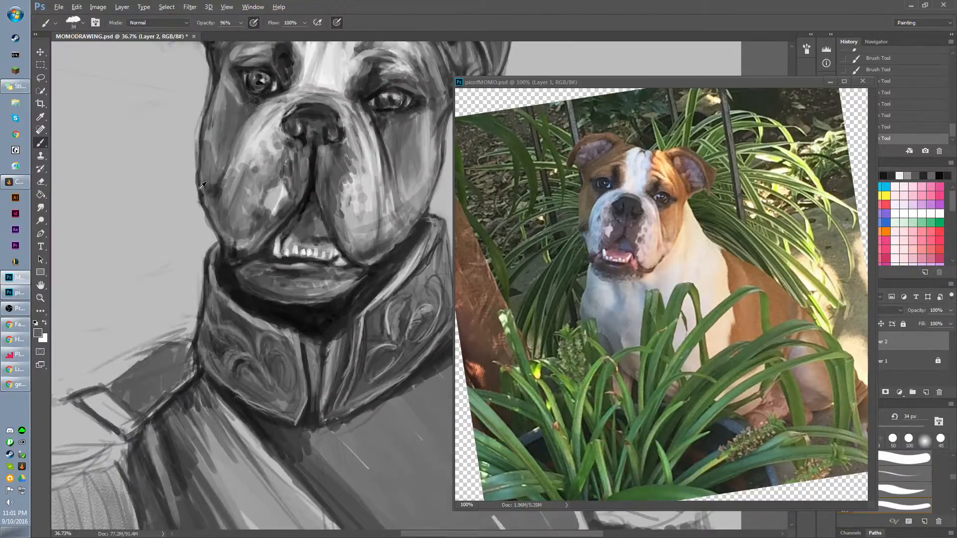
Reduce the brush to 20 px and paint a dark round button with shading strokes on the left-hand shoulder strap.
scroll(201, 186, "up", 1)
mouse_move(167, 333)
left_mouse_down()
mouse_move(171, 267)
mouse_move(241, 228)
left_mouse_up()
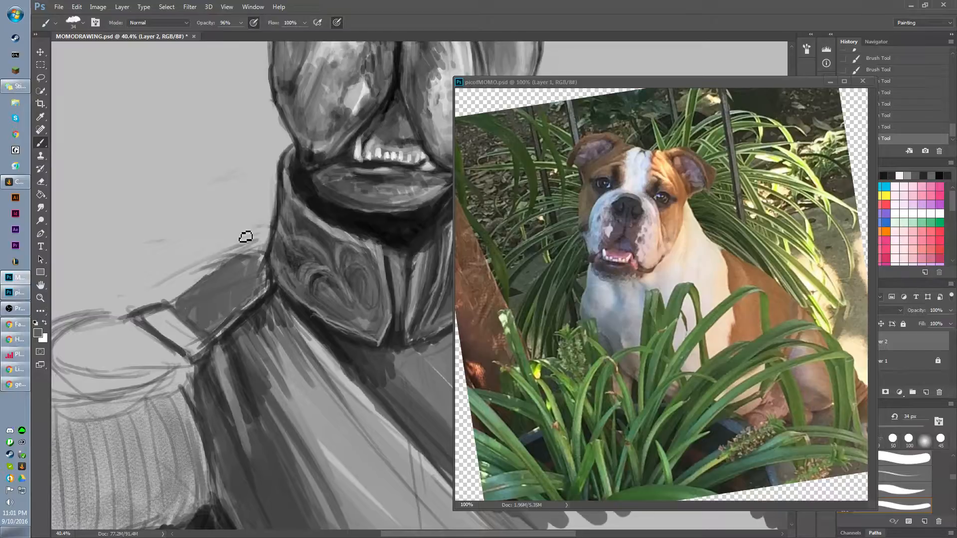
key("bracketleft")
key("bracketleft")
left_click(315, 203, "alt")
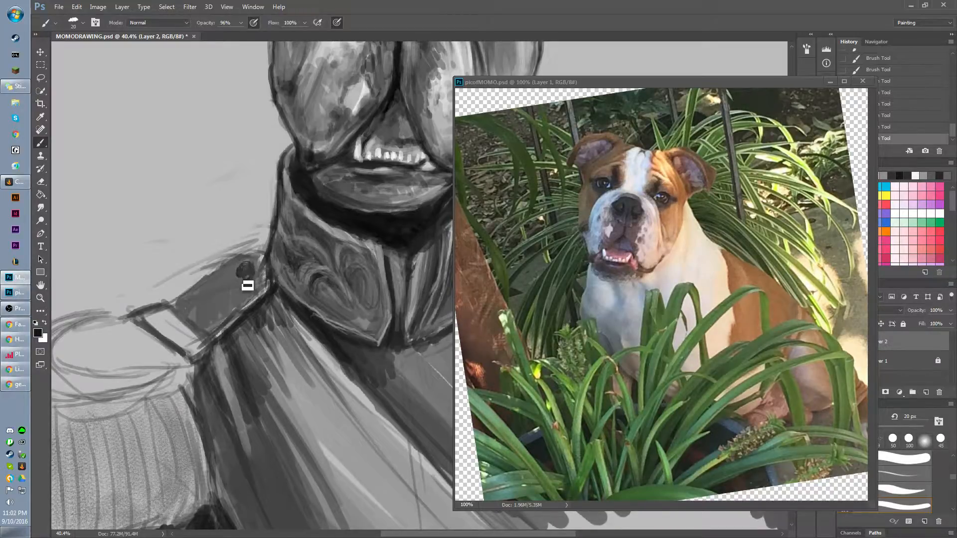
left_click_drag(251, 283, 253, 285)
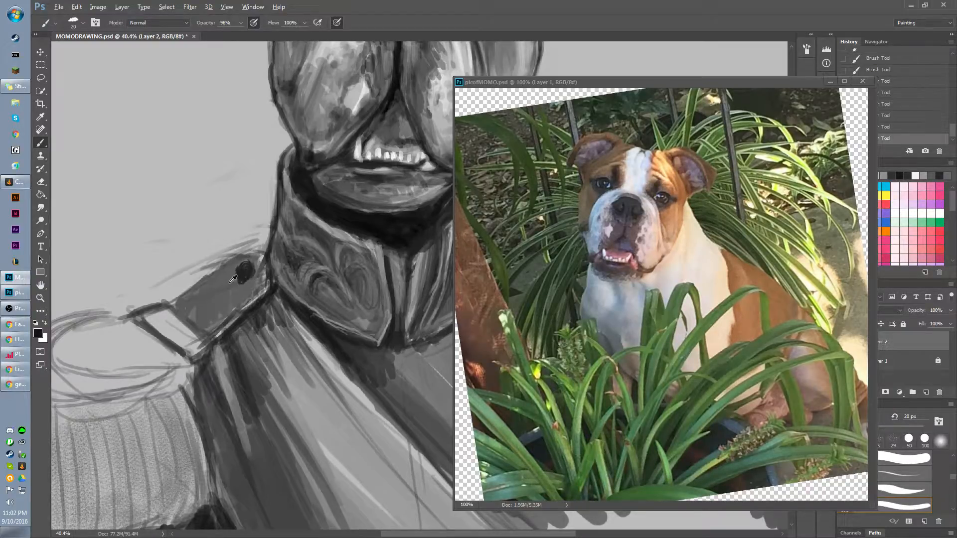
left_click(308, 191, "alt")
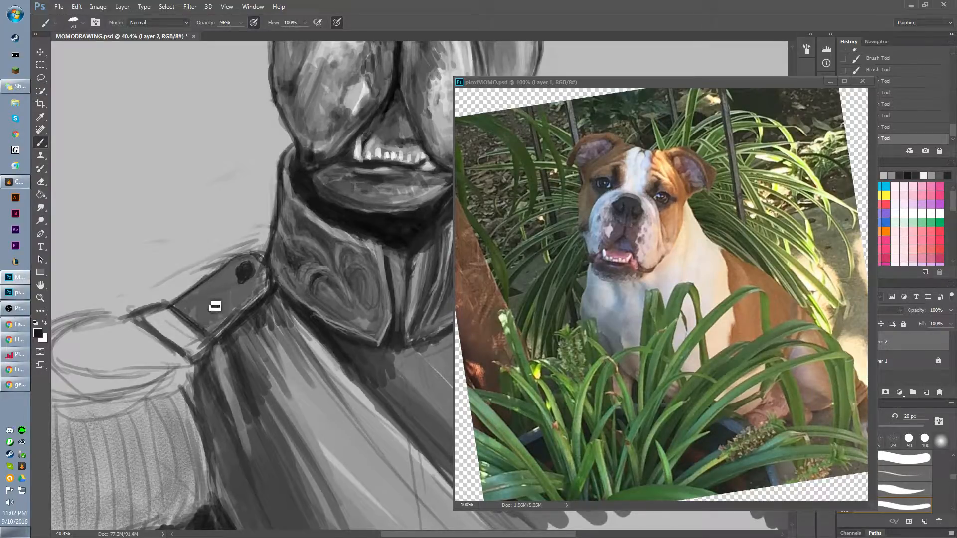
mouse_move(261, 262)
left_mouse_down()
mouse_move(249, 290)
mouse_move(228, 294)
left_mouse_up()
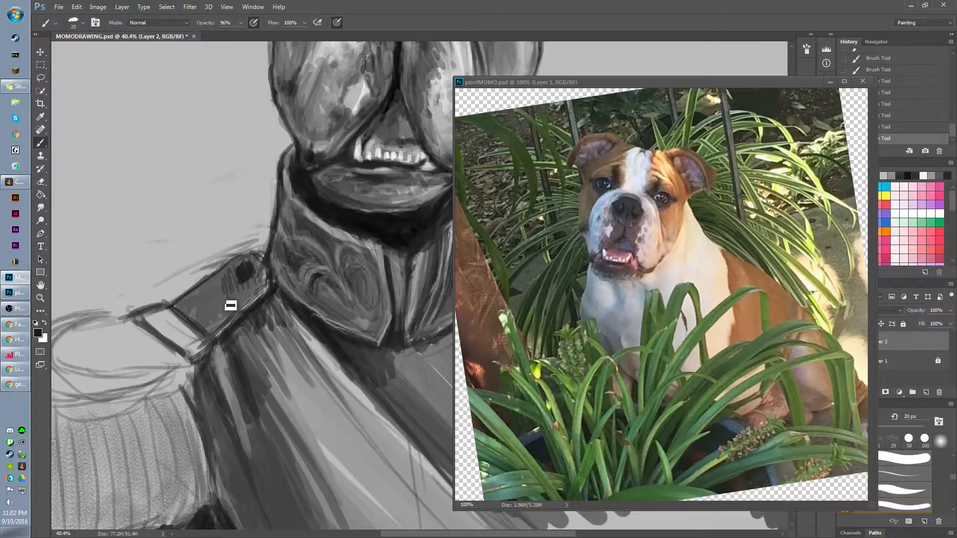
Switch to the 3 px brush preset, enlarge it to 80 px and darken the body of the left-hand shoulder strap.
right_click(265, 265)
left_click(305, 407)
left_click(228, 293)
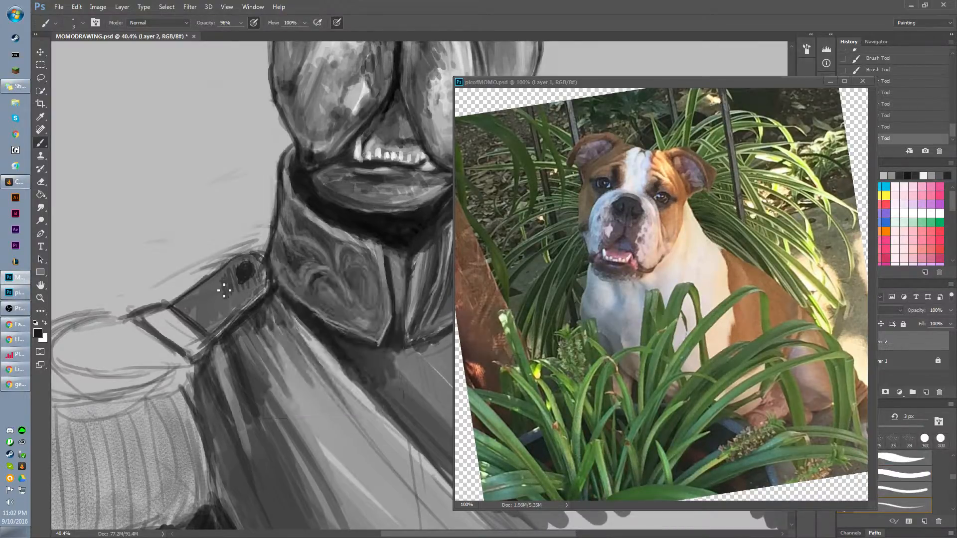
key("]")
key("]")
key("]")
key("]")
key("]")
key("]")
key("]")
key("]")
key("]")
key("]")
mouse_move(234, 297)
left_mouse_down()
mouse_move(226, 278)
mouse_move(208, 321)
mouse_move(201, 301)
mouse_move(194, 317)
mouse_move(184, 307)
mouse_move(222, 285)
mouse_move(209, 314)
mouse_move(253, 273)
left_mouse_up()
key("]")
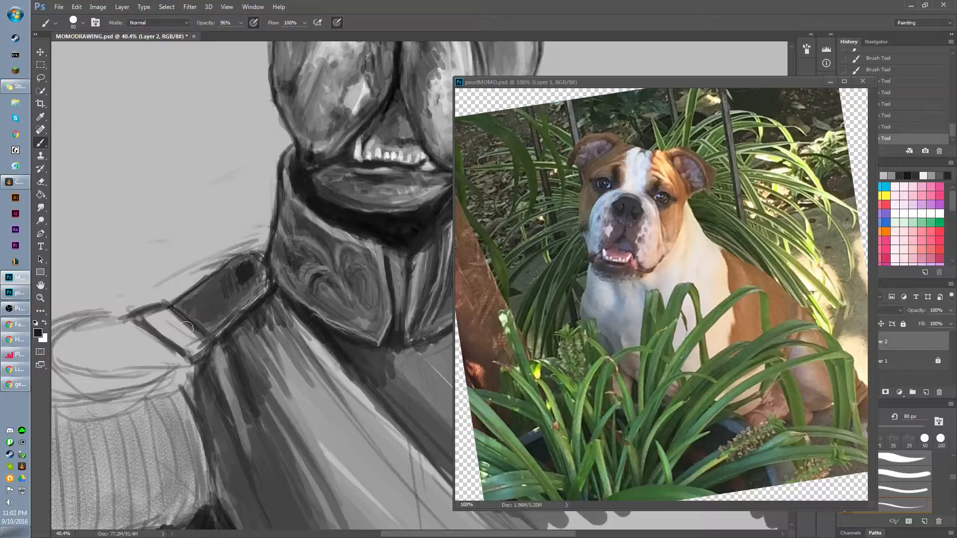
Reduce the brush to 40 px and rework the lower edge of the collar's left-hand flap with sampled greys.
mouse_move(269, 264)
left_mouse_down()
mouse_move(202, 319)
mouse_move(221, 243)
mouse_move(263, 195)
mouse_move(244, 188)
mouse_move(220, 208)
left_mouse_up()
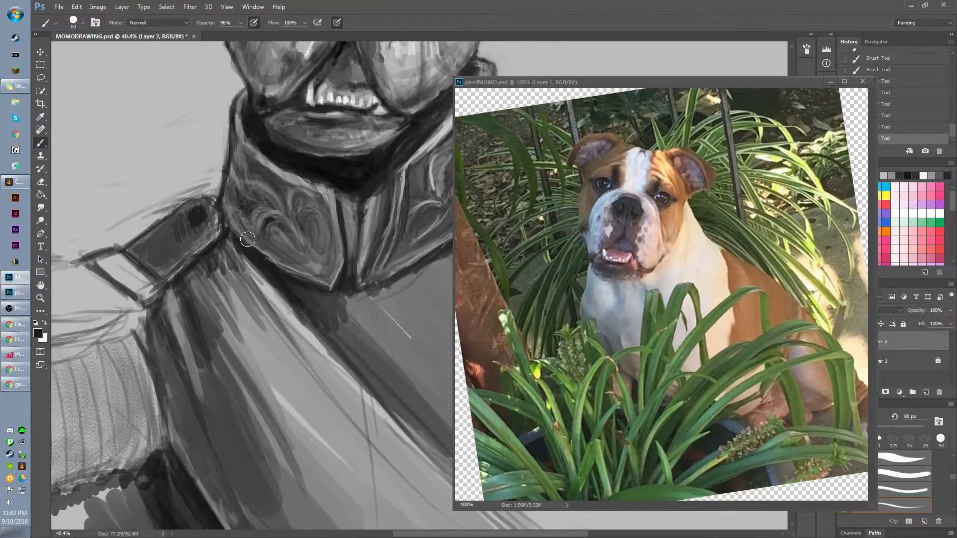
left_click(283, 250, "alt")
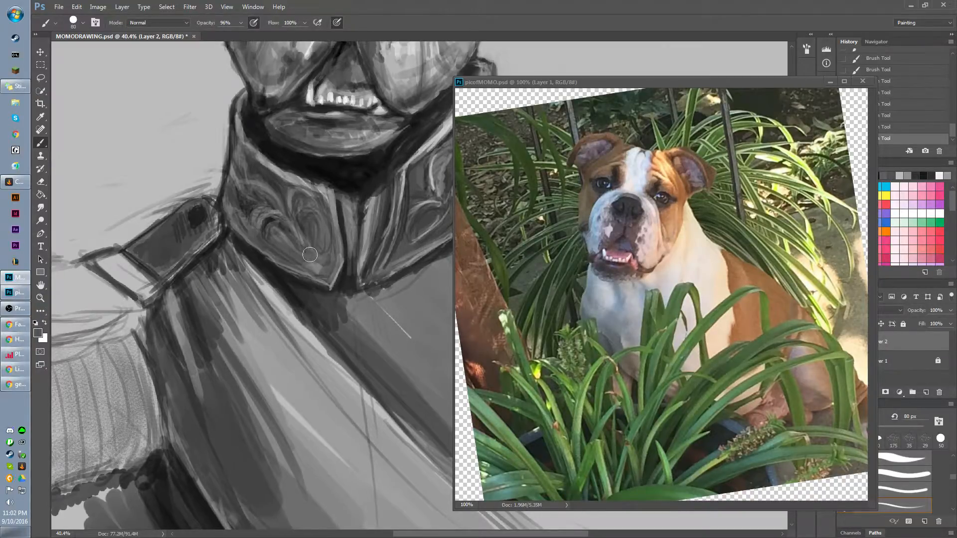
key("bracketleft")
key("bracketleft")
key("bracketleft")
key("bracketleft")
left_click(275, 167, "alt")
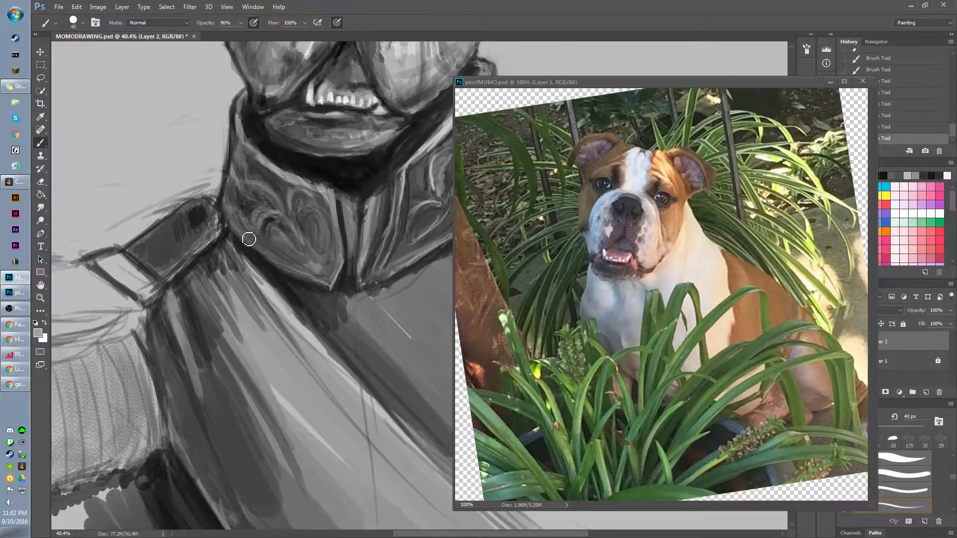
left_click_drag(230, 221, 293, 271)
left_click_drag(227, 222, 320, 283)
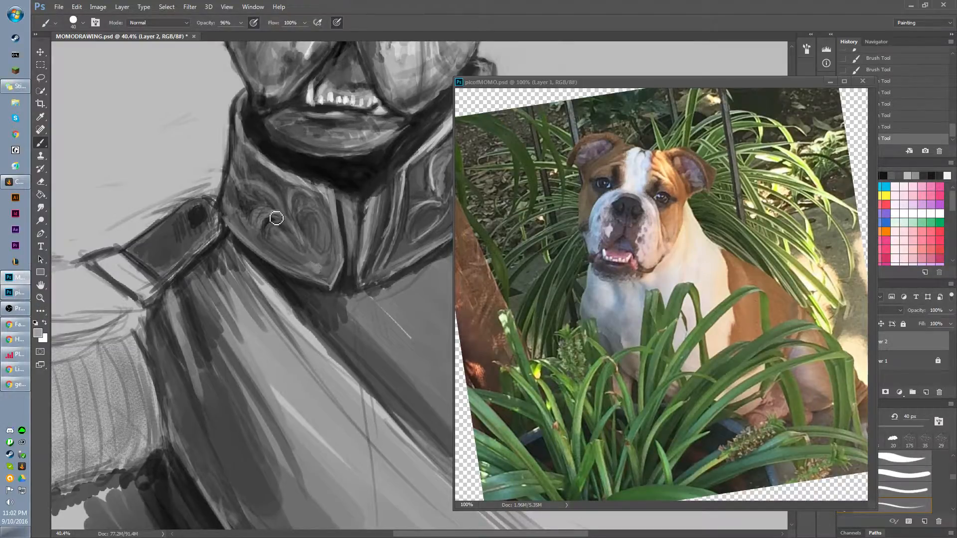
left_click(258, 177, "alt")
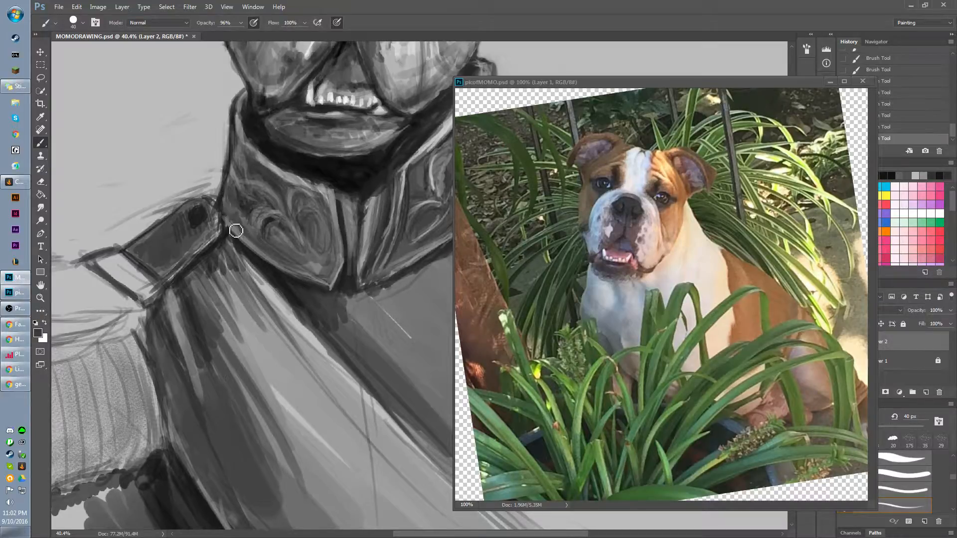
Sample a light grey, paint a border around the left-hand shoulder strap and fill the band at its outer end.
left_click_drag(203, 224, 262, 229)
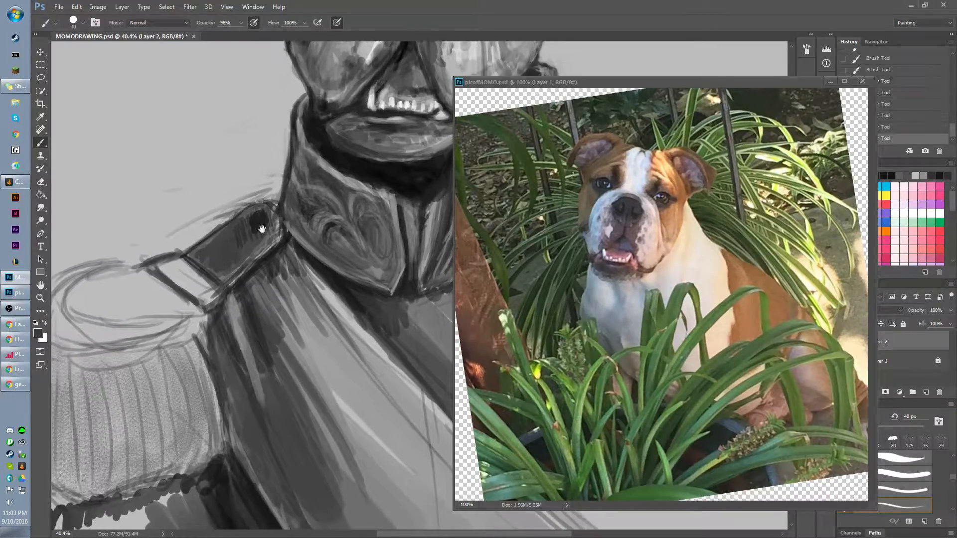
left_click(203, 174, "alt")
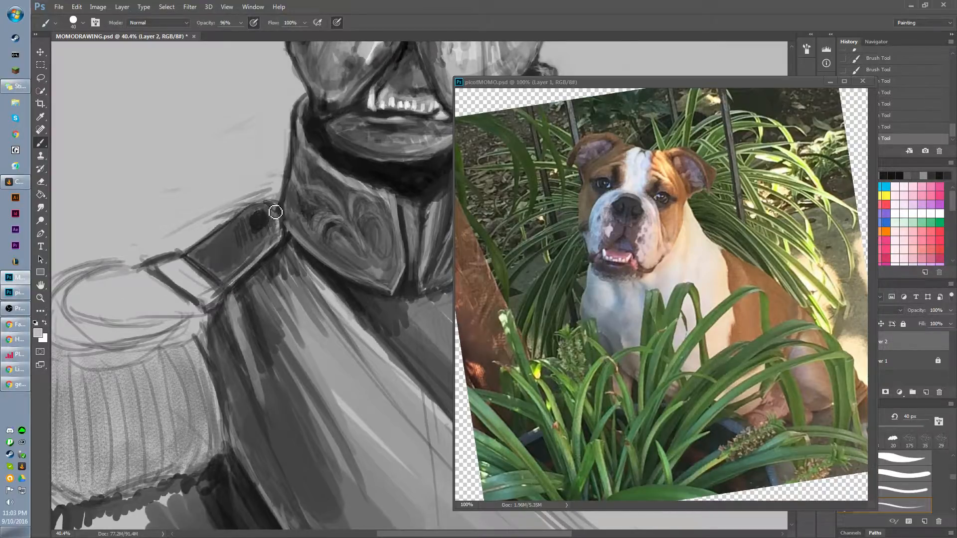
mouse_move(269, 209)
left_mouse_down()
mouse_move(282, 230)
mouse_move(263, 207)
mouse_move(194, 261)
mouse_move(216, 299)
left_mouse_up()
mouse_move(187, 264)
left_mouse_down()
mouse_move(194, 292)
mouse_move(179, 267)
mouse_move(172, 278)
mouse_move(162, 269)
mouse_move(185, 284)
mouse_move(186, 273)
mouse_move(213, 299)
mouse_move(203, 302)
mouse_move(171, 276)
mouse_move(198, 295)
mouse_move(214, 271)
mouse_move(242, 270)
mouse_move(230, 276)
mouse_move(192, 252)
mouse_move(228, 275)
mouse_move(209, 274)
mouse_move(195, 264)
mouse_move(225, 271)
mouse_move(178, 247)
mouse_move(228, 274)
left_mouse_up()
left_click(230, 236, "alt")
left_click(253, 248, "alt")
left_click_drag(222, 174, 133, 211)
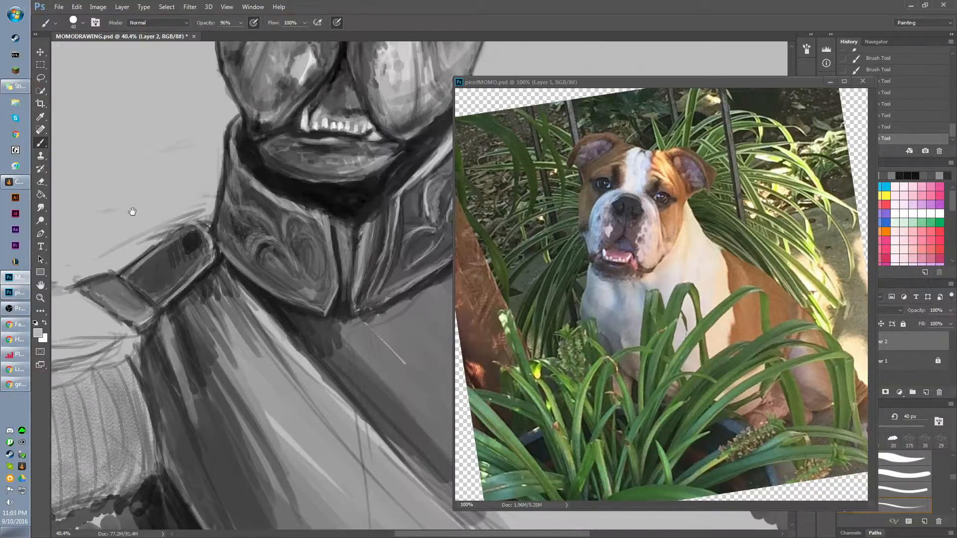
Minimise the dog reference photo and show the whole painting in full-screen view with the panels visible.
scroll(324, 298, "down", 9)
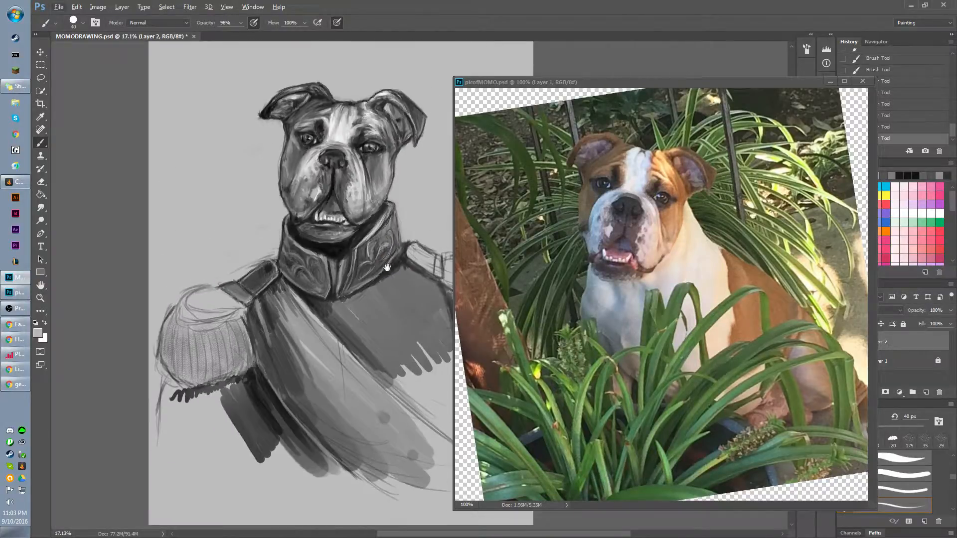
mouse_move(372, 259)
left_mouse_down()
mouse_move(325, 251)
mouse_move(285, 282)
left_mouse_up()
scroll(253, 271, "up", 1)
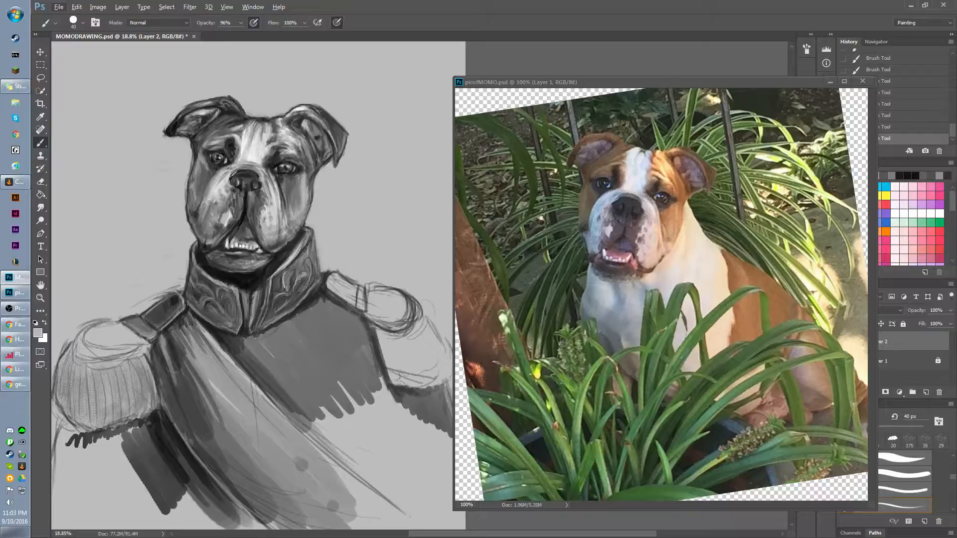
key("alt+Tab")
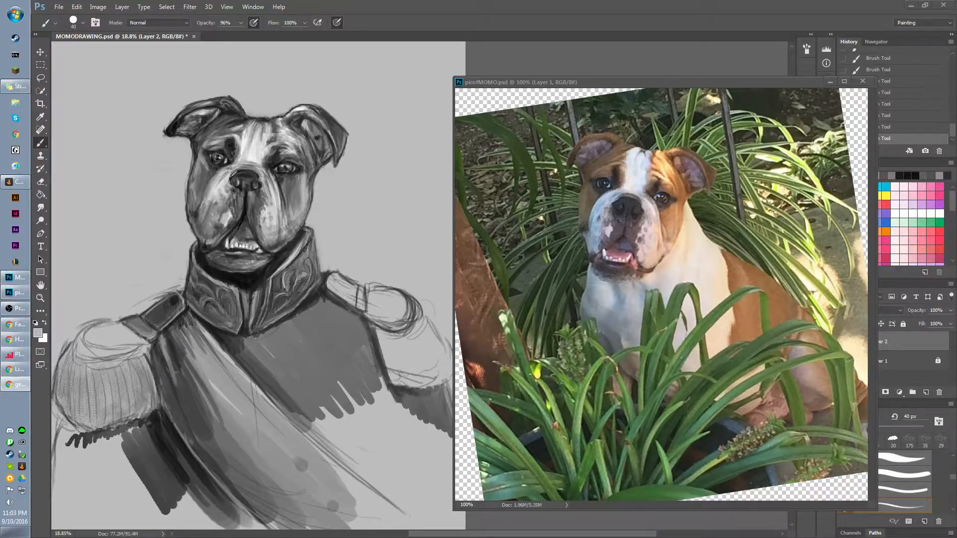
left_click(829, 82)
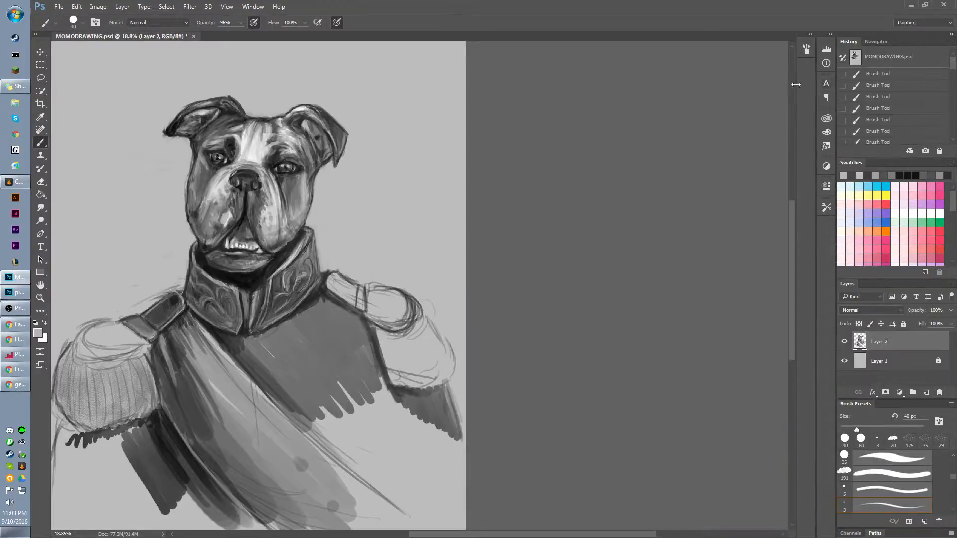
key("Tab")
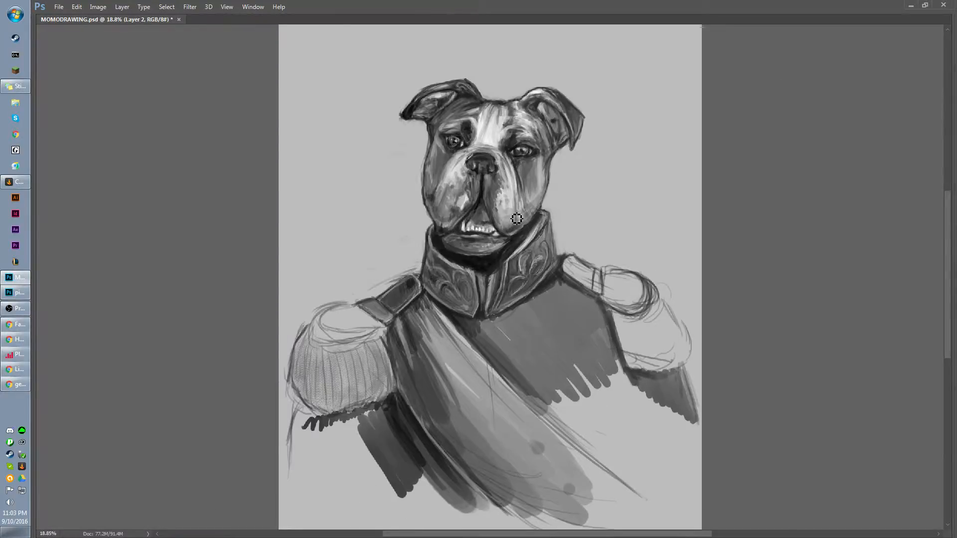
key("Tab")
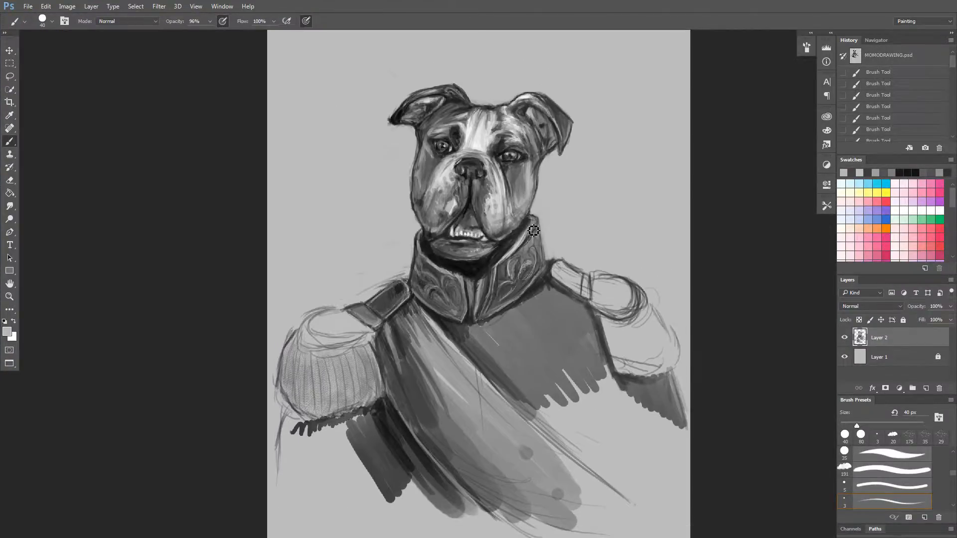
Sample a mid grey from the shoulder strap, enlarge the brush to 90 px and fill the left-hand epaulette's rounded top.
scroll(524, 186, "up", 1)
left_click_drag(557, 179, 462, 228)
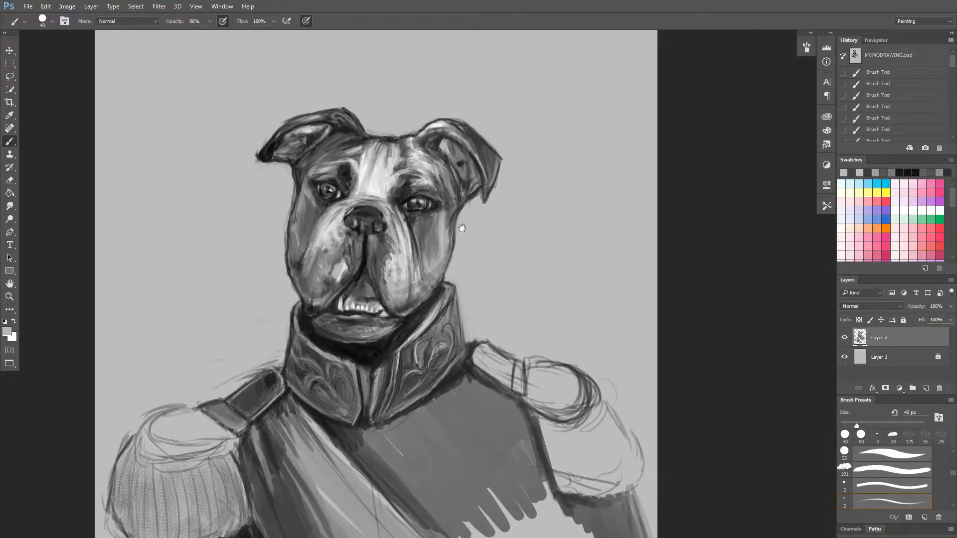
left_click_drag(261, 371, 297, 268)
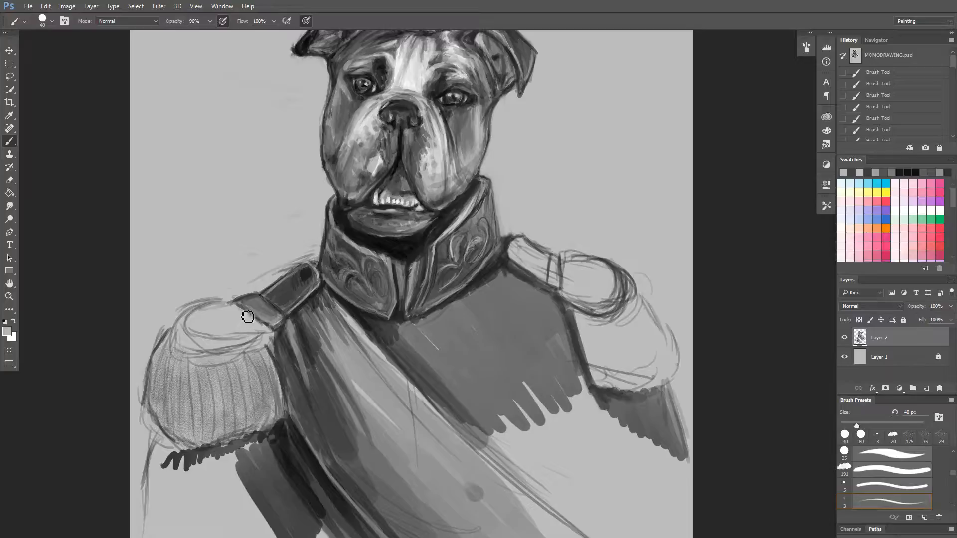
left_click(258, 302, "alt")
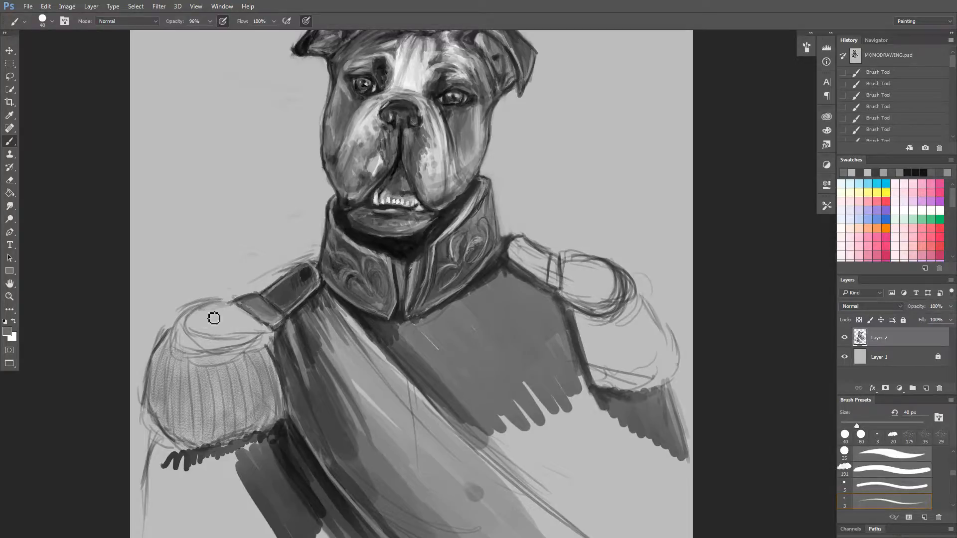
mouse_move(205, 310)
left_mouse_down()
mouse_move(184, 330)
mouse_move(252, 342)
mouse_move(219, 352)
mouse_move(201, 346)
mouse_move(263, 323)
mouse_move(244, 345)
mouse_move(233, 313)
mouse_move(200, 340)
mouse_move(199, 320)
mouse_move(184, 336)
mouse_move(229, 308)
mouse_move(183, 345)
mouse_move(208, 343)
mouse_move(212, 333)
mouse_move(219, 344)
mouse_move(267, 335)
mouse_move(200, 354)
mouse_move(179, 344)
mouse_move(189, 318)
mouse_move(179, 329)
mouse_move(218, 303)
left_mouse_up()
key("bracketright")
key("bracketright")
key("bracketright")
key("bracketright")
key("bracketright")
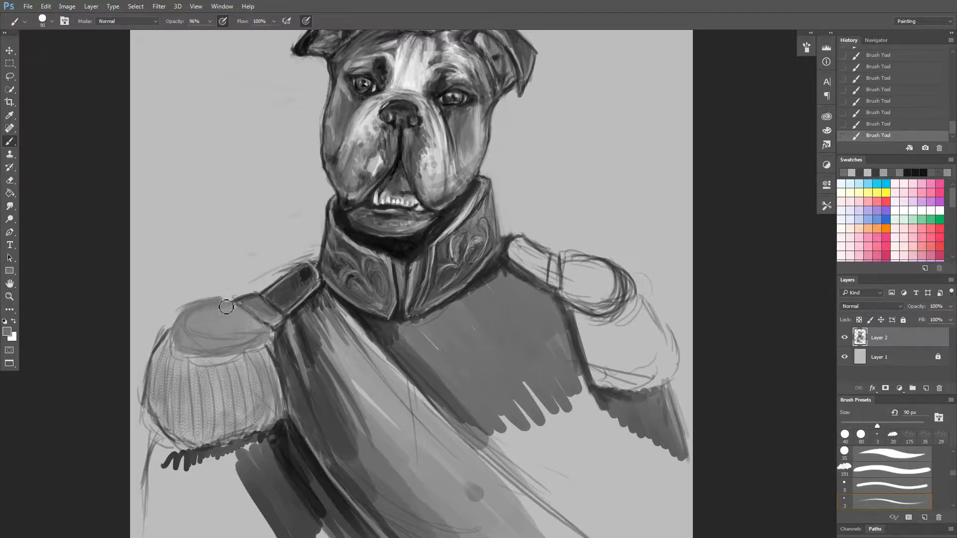
mouse_move(226, 307)
left_mouse_down()
mouse_move(183, 316)
mouse_move(179, 339)
mouse_move(193, 308)
mouse_move(221, 307)
mouse_move(177, 319)
mouse_move(194, 349)
left_mouse_up()
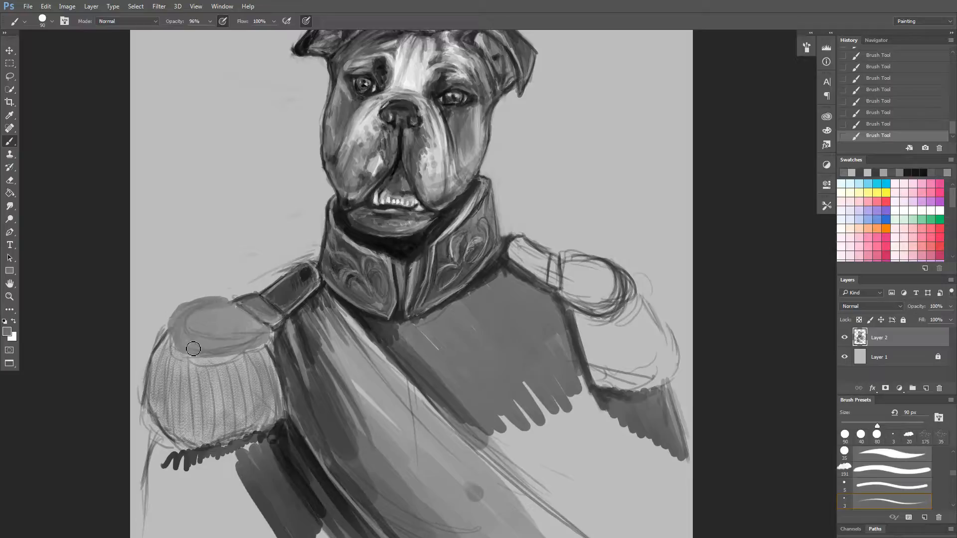
Touch up the left-hand epaulette's top and the inner end of its shoulder strap with sampled light and dark greys.
left_click(262, 297, "alt")
left_click_drag(194, 313, 207, 310)
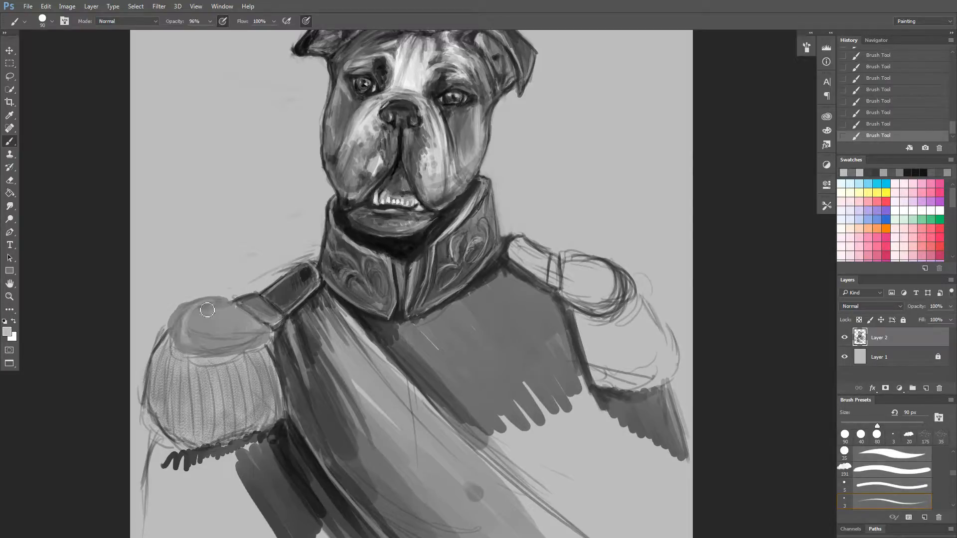
left_click(278, 279, "alt")
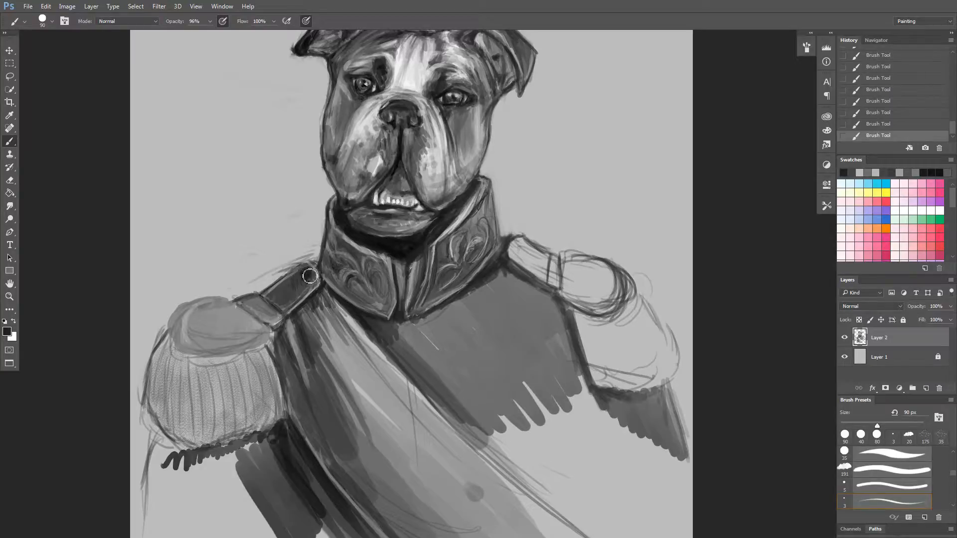
left_click_drag(303, 272, 310, 277)
left_click(279, 245, "alt")
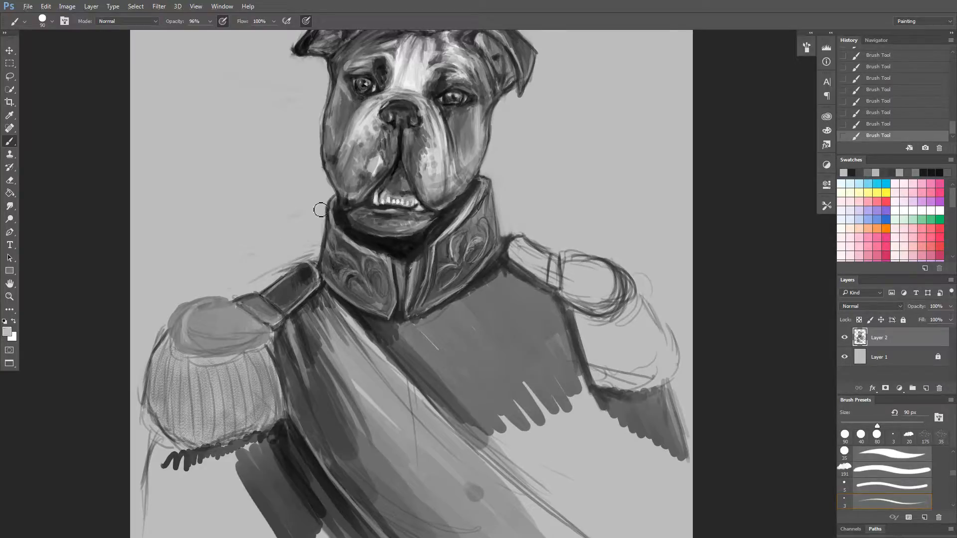
Sample the sash's grey and blend over the dark streaks on its upper end with a 200 px brush.
scroll(313, 314, "up", 1)
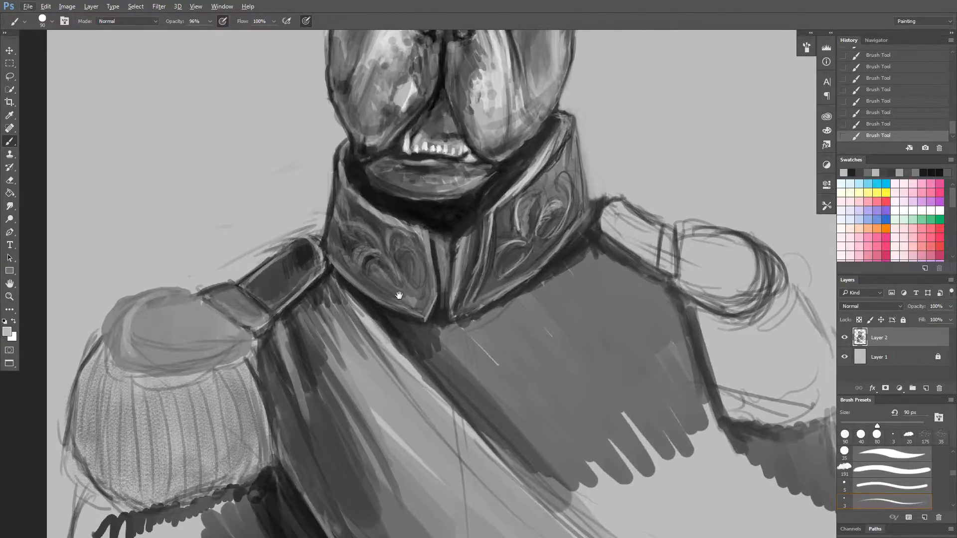
left_click_drag(399, 295, 359, 311)
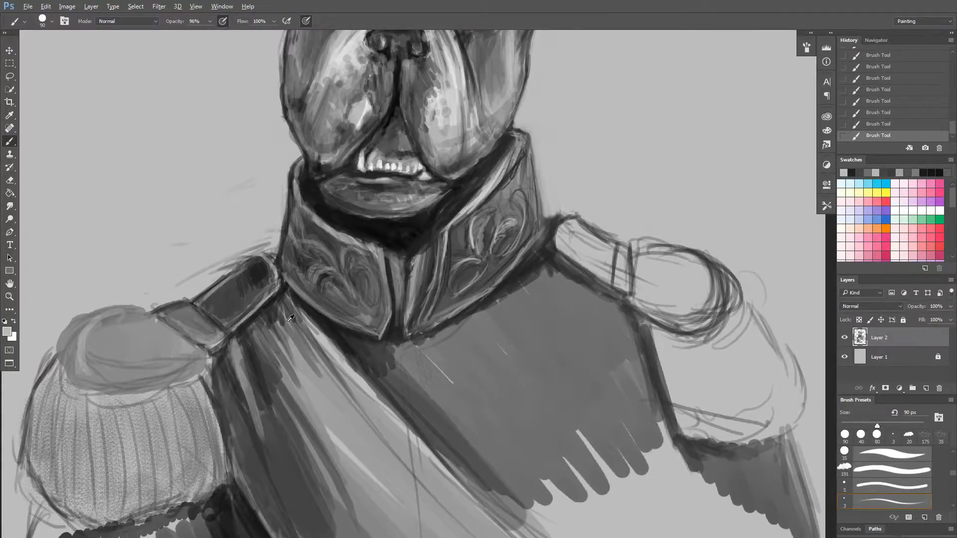
left_click(294, 357, "alt")
key("bracketleft")
key("bracketleft")
key("bracketleft")
mouse_move(265, 340)
left_mouse_down()
mouse_move(291, 400)
mouse_move(366, 412)
left_mouse_up()
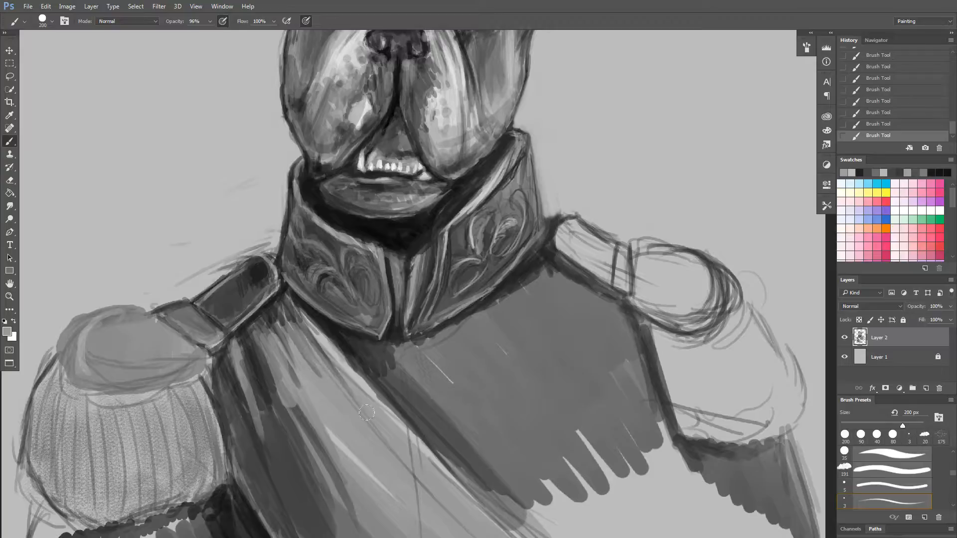
mouse_move(278, 306)
left_mouse_down()
mouse_move(293, 325)
mouse_move(294, 382)
left_mouse_up()
left_click_drag(249, 315, 274, 349)
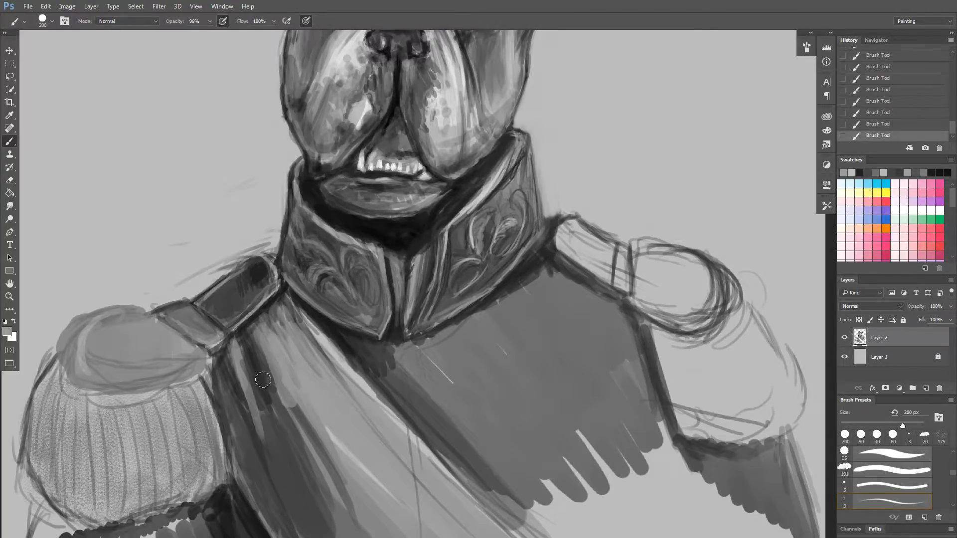
Finish blending the sash's upper end, then reduce the brush to 45 px and touch up the left-hand shoulder strap's lower edge.
left_click(278, 299, "alt")
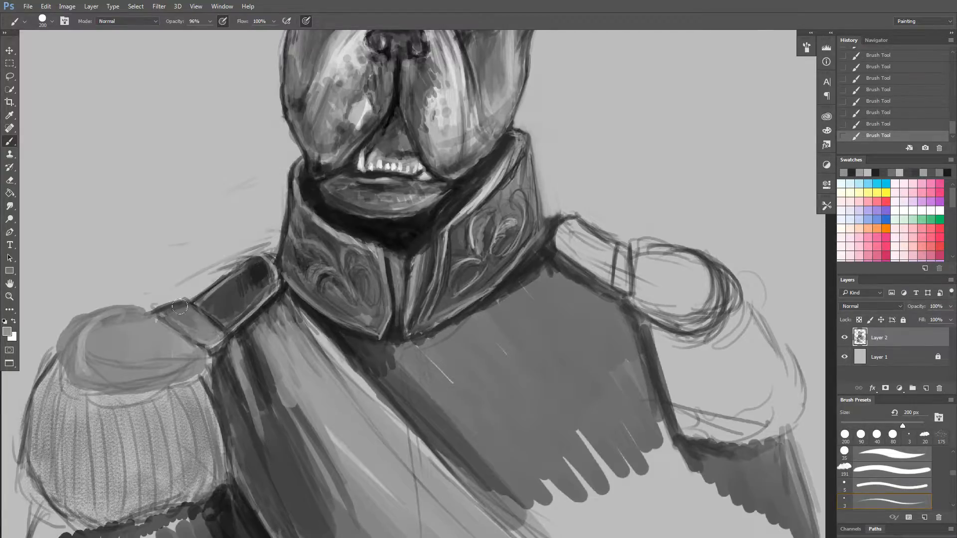
key("bracketleft")
key("bracketleft")
key("bracketleft")
key("bracketleft")
key("bracketleft")
key("bracketleft")
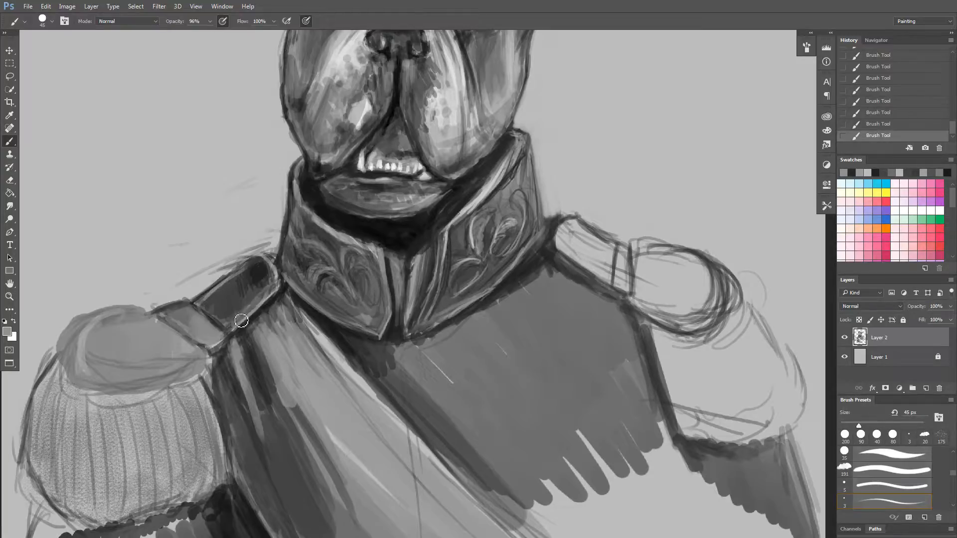
mouse_move(227, 317)
left_mouse_down()
mouse_move(246, 313)
mouse_move(212, 316)
mouse_move(273, 293)
mouse_move(213, 318)
mouse_move(258, 288)
left_mouse_up()
Sample black from the shadow under the chin and paint a round dark button on the left-hand shoulder strap's inner end.
left_click(246, 225, "alt")
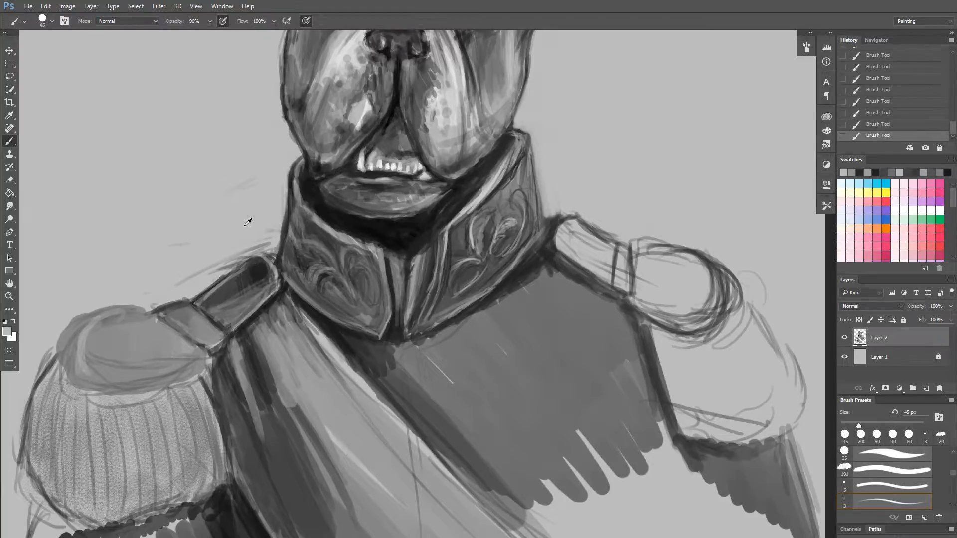
left_click(322, 211, "alt")
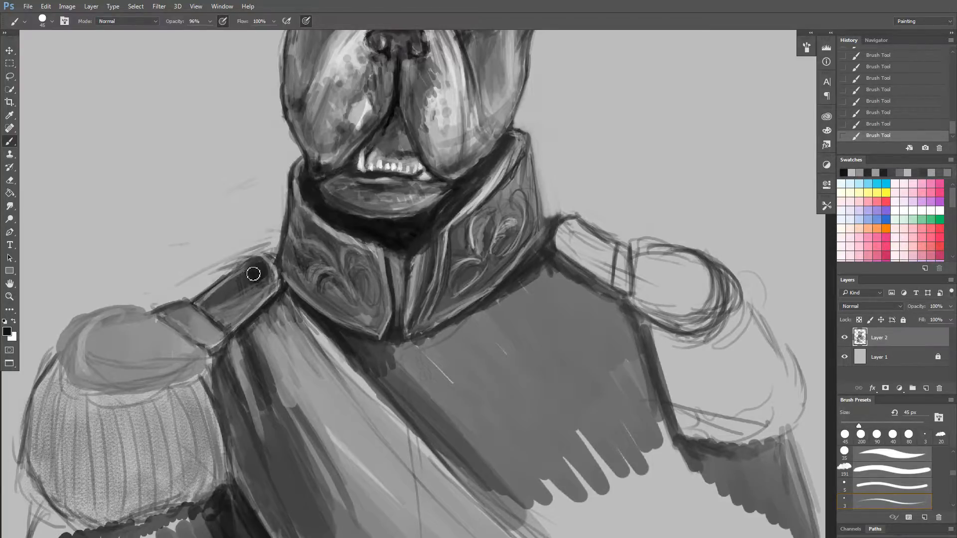
left_click(264, 268, "alt")
left_click(264, 266, "alt")
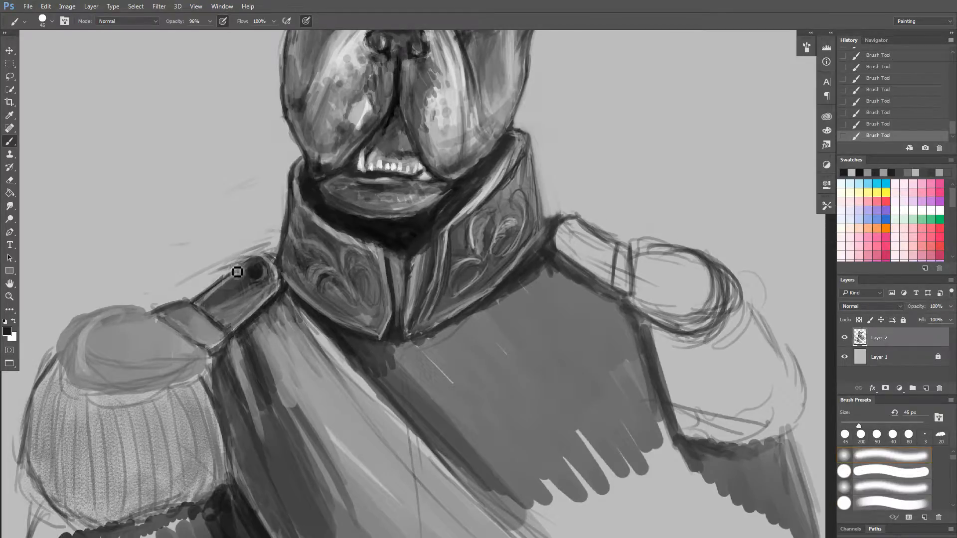
Erase the stray sketch lines above the left-hand shoulder strap and beside the collar's outer edge.
left_click_drag(239, 271, 226, 279)
left_click_drag(218, 265, 180, 280)
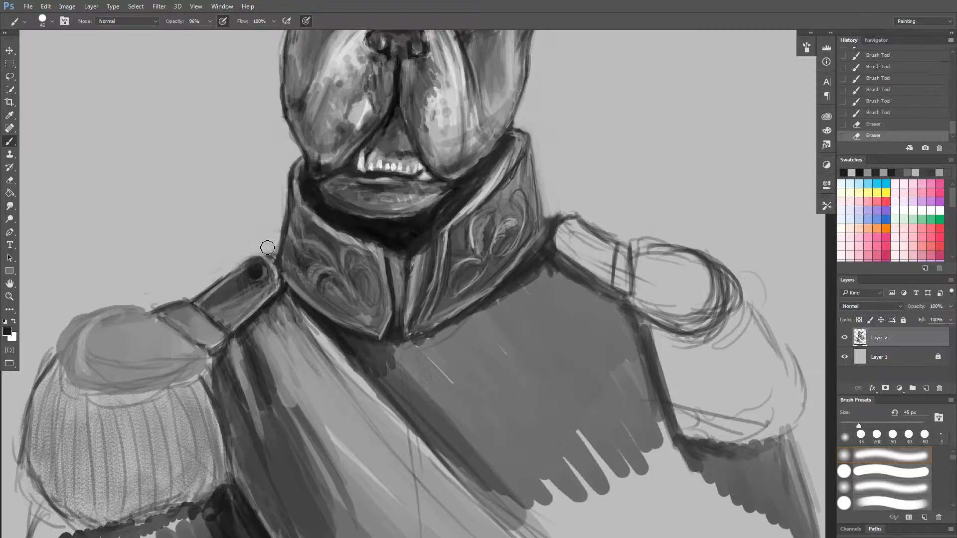
mouse_move(267, 247)
left_mouse_down()
mouse_move(273, 255)
mouse_move(268, 237)
mouse_move(282, 199)
left_mouse_up()
mouse_move(274, 249)
left_mouse_down()
mouse_move(286, 192)
mouse_move(278, 258)
left_mouse_up()
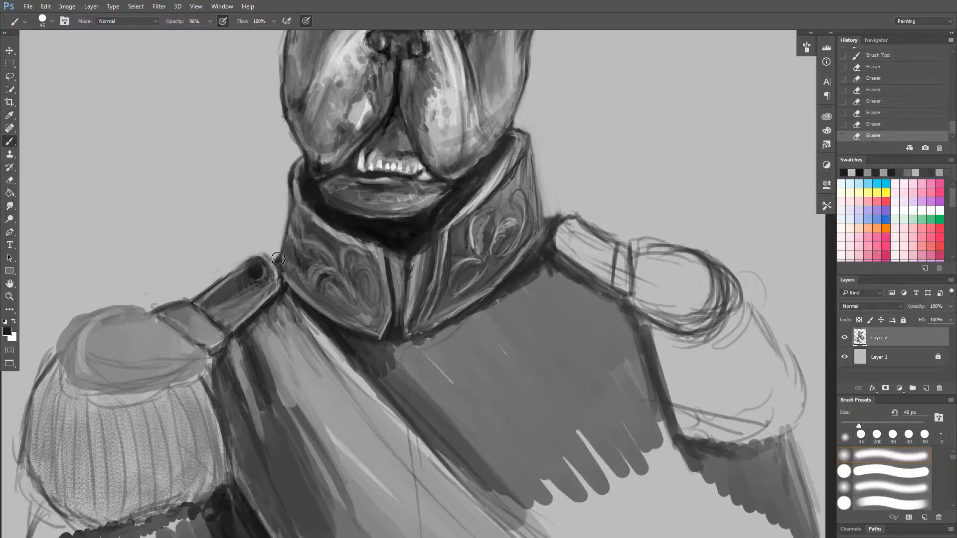
Sample the background and collar greys and repaint the collar's left-hand outer edge with the 45 px brush.
left_click(241, 254, "alt")
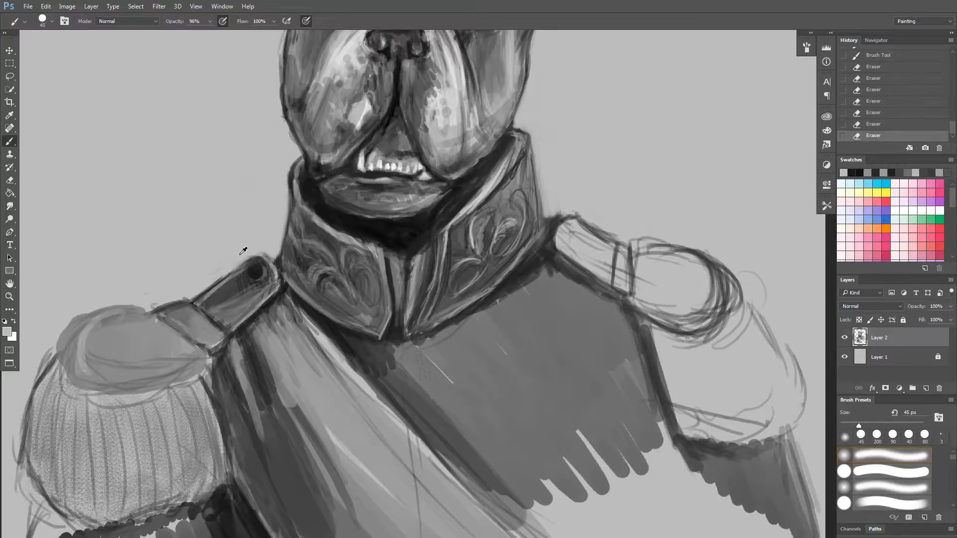
left_click(297, 218, "alt")
left_click_drag(294, 192, 285, 258)
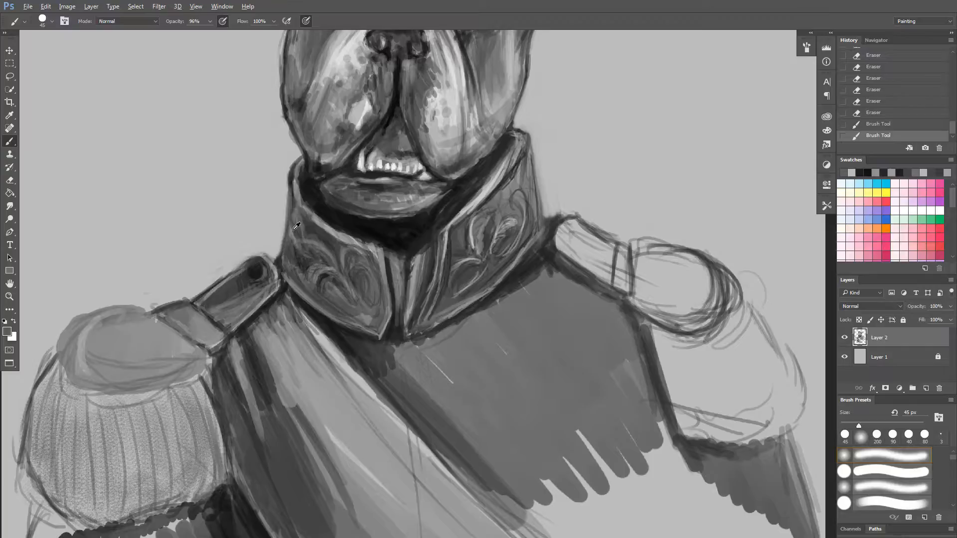
left_click(296, 210, "alt")
left_click(296, 209, "alt")
Reduce the brush to 25 px and redraw the collar's left-hand outline with sampled dark grey and black.
key("[")
key("[")
key("[")
key("[")
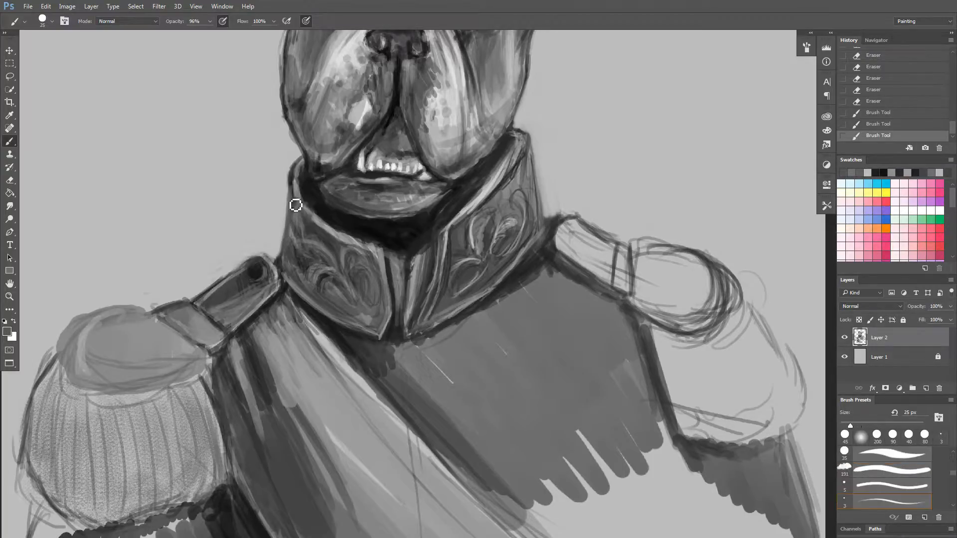
left_click_drag(295, 204, 285, 256)
left_click_drag(294, 183, 290, 254)
left_click(309, 192, "alt")
mouse_move(294, 188)
left_mouse_down()
mouse_move(292, 226)
mouse_move(294, 174)
mouse_move(283, 283)
left_mouse_up()
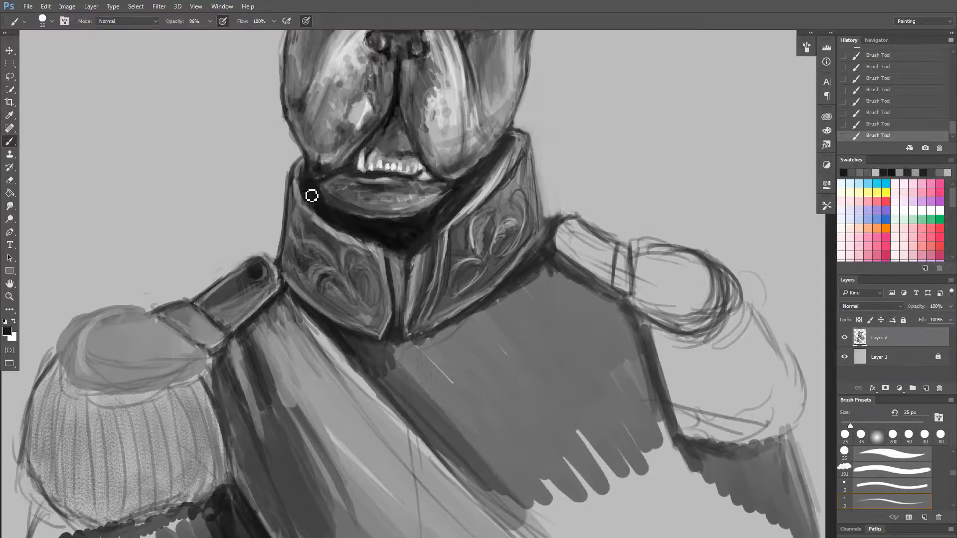
mouse_move(301, 127)
left_mouse_down()
mouse_move(284, 320)
mouse_move(300, 199)
mouse_move(294, 150)
mouse_move(306, 192)
left_mouse_up()
Sample a dark grey from the shoulder strap and outline the left-hand epaulette's rounded top and rim with a 45 px brush.
scroll(395, 231, "down", 2)
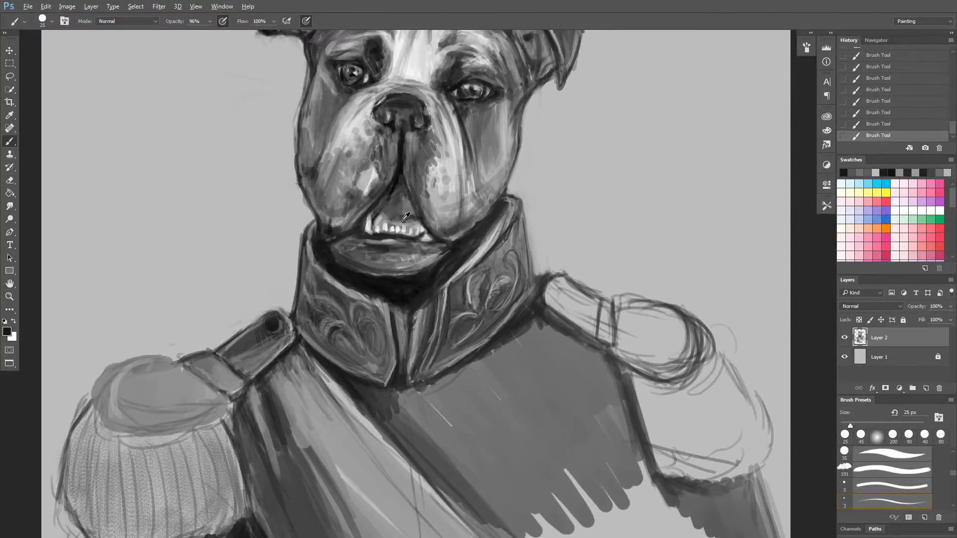
left_click_drag(425, 159, 492, 213)
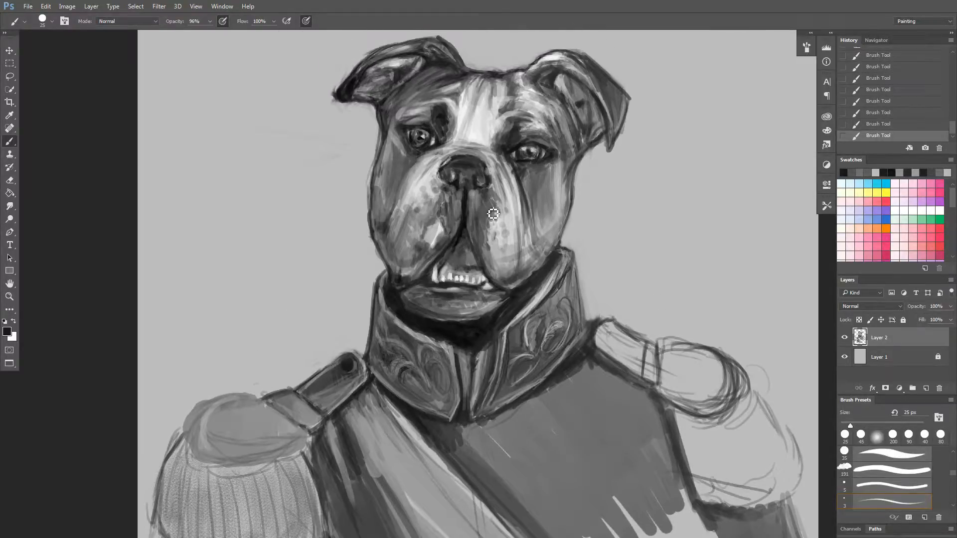
mouse_move(291, 280)
left_mouse_down()
mouse_move(287, 213)
mouse_move(279, 293)
mouse_move(305, 228)
mouse_move(284, 154)
left_mouse_up()
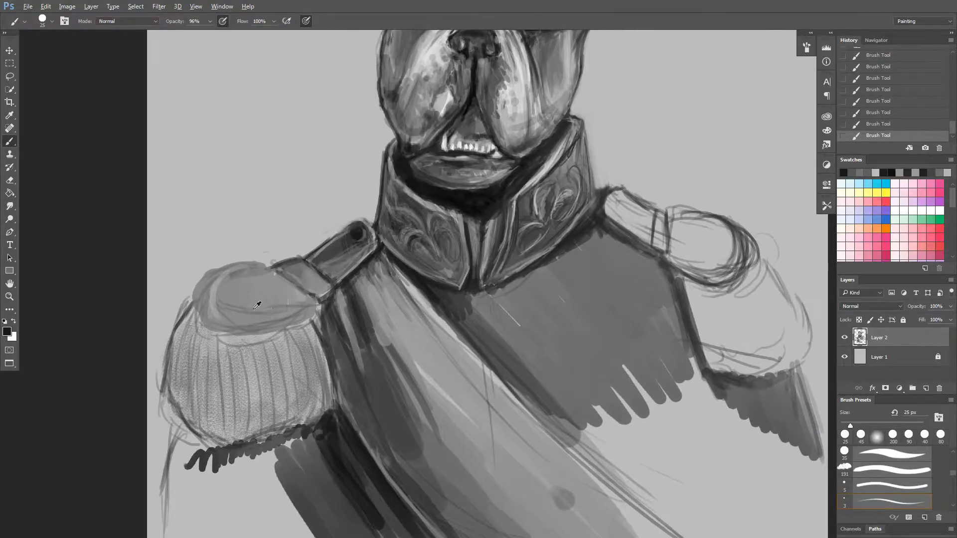
left_click(344, 239, "alt")
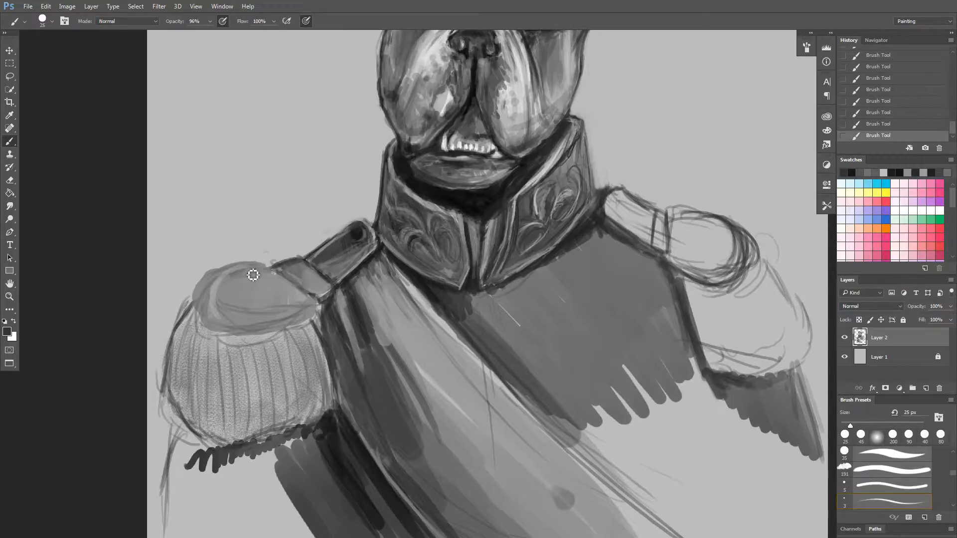
key("bracketright")
key("bracketright")
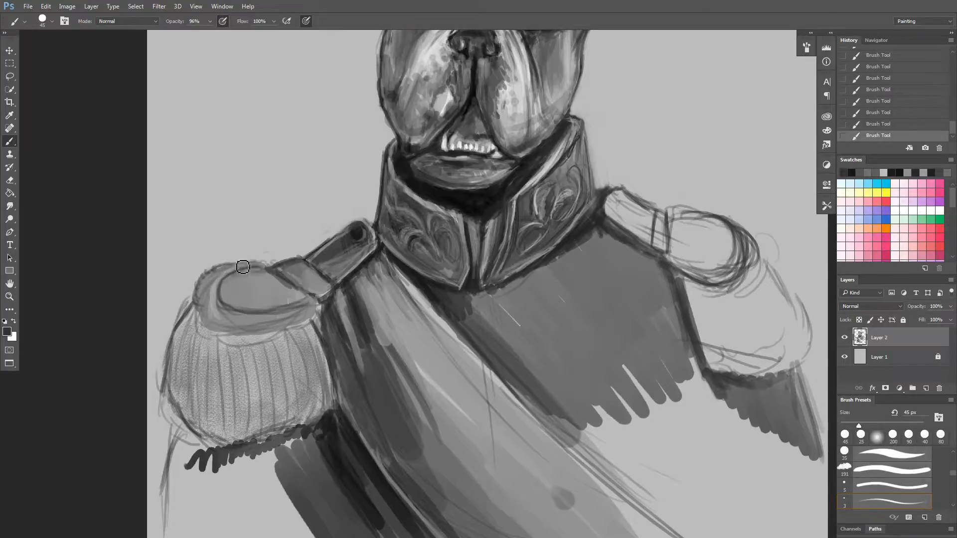
left_click_drag(255, 267, 264, 275)
mouse_move(219, 296)
left_mouse_down()
mouse_move(275, 283)
mouse_move(226, 302)
left_mouse_up()
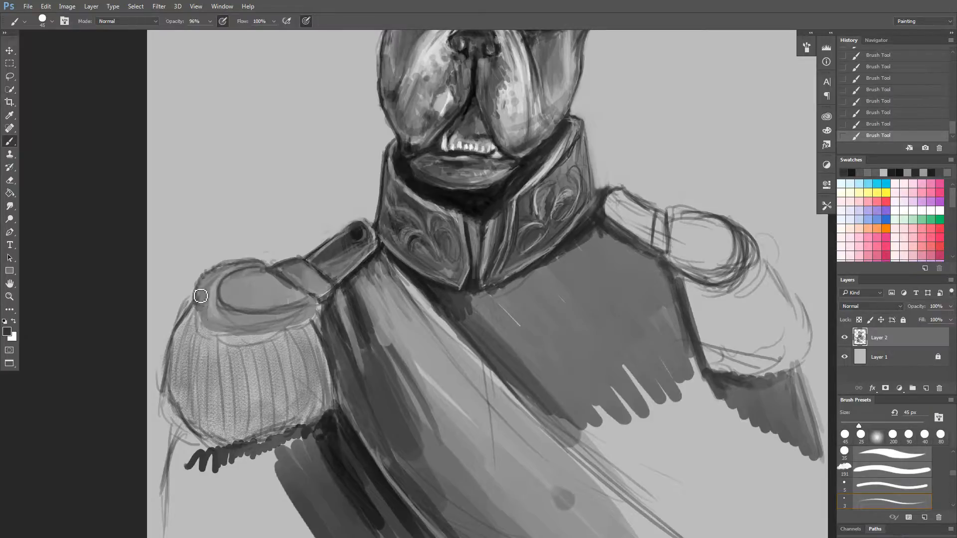
mouse_move(200, 297)
left_mouse_down()
mouse_move(209, 276)
mouse_move(207, 301)
left_mouse_up()
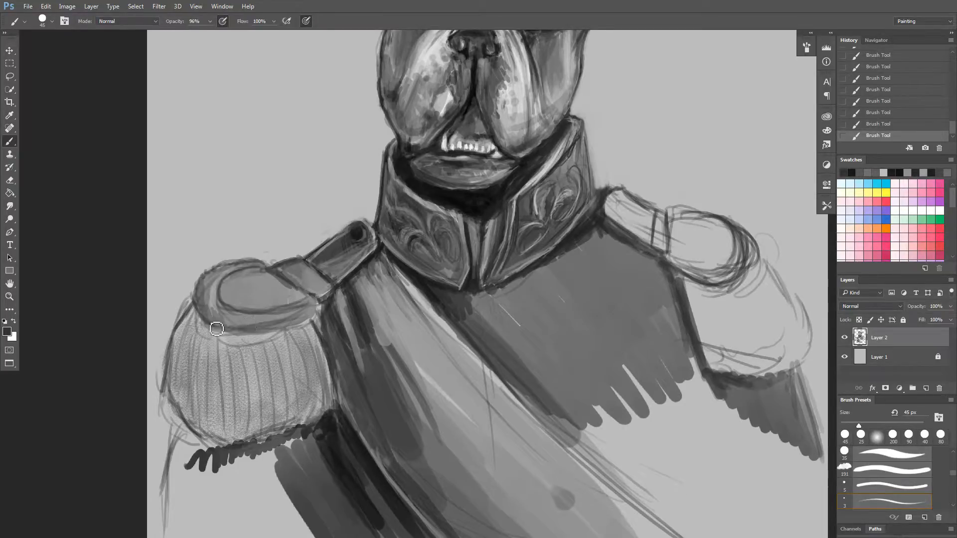
mouse_move(208, 308)
left_mouse_down()
mouse_move(217, 330)
mouse_move(239, 328)
mouse_move(193, 295)
mouse_move(206, 322)
mouse_move(208, 312)
mouse_move(240, 324)
left_mouse_up()
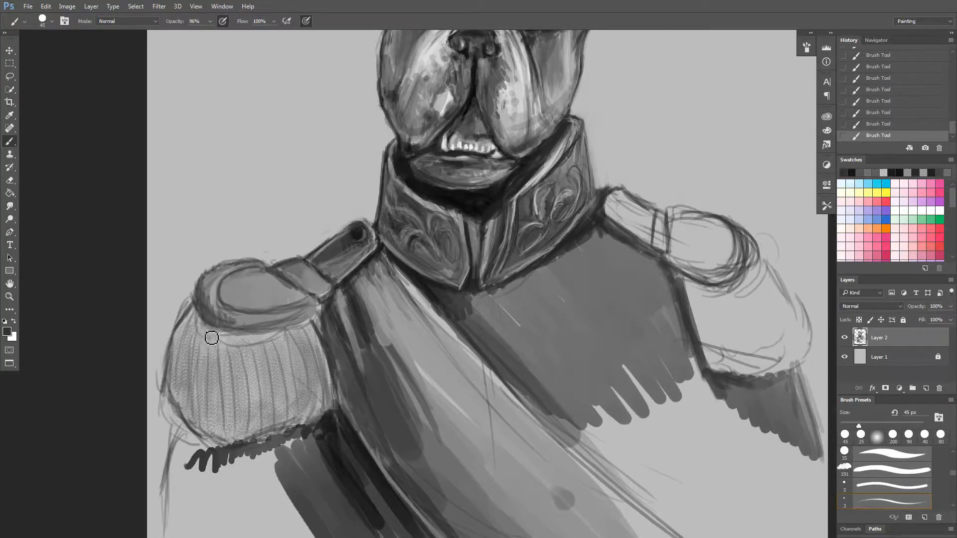
Enlarge the brush to 250 px and shade the outer side of the left-hand epaulette's fringe dark grey.
key("bracketright")
key("bracketright")
key("bracketright")
key("bracketright")
key("bracketright")
key("bracketright")
key("bracketright")
key("bracketright")
key("bracketright")
key("bracketright")
key("bracketright")
mouse_move(198, 323)
left_mouse_down()
mouse_move(202, 342)
mouse_move(174, 344)
mouse_move(177, 380)
mouse_move(166, 371)
mouse_move(179, 375)
mouse_move(180, 391)
mouse_move(179, 370)
mouse_move(170, 390)
mouse_move(179, 400)
mouse_move(168, 323)
mouse_move(185, 307)
mouse_move(176, 403)
mouse_move(187, 309)
mouse_move(194, 361)
mouse_move(171, 333)
mouse_move(166, 368)
mouse_move(201, 336)
mouse_move(208, 347)
mouse_move(221, 326)
mouse_move(255, 335)
mouse_move(244, 334)
mouse_move(250, 362)
mouse_move(242, 338)
mouse_move(251, 382)
mouse_move(262, 344)
left_mouse_up()
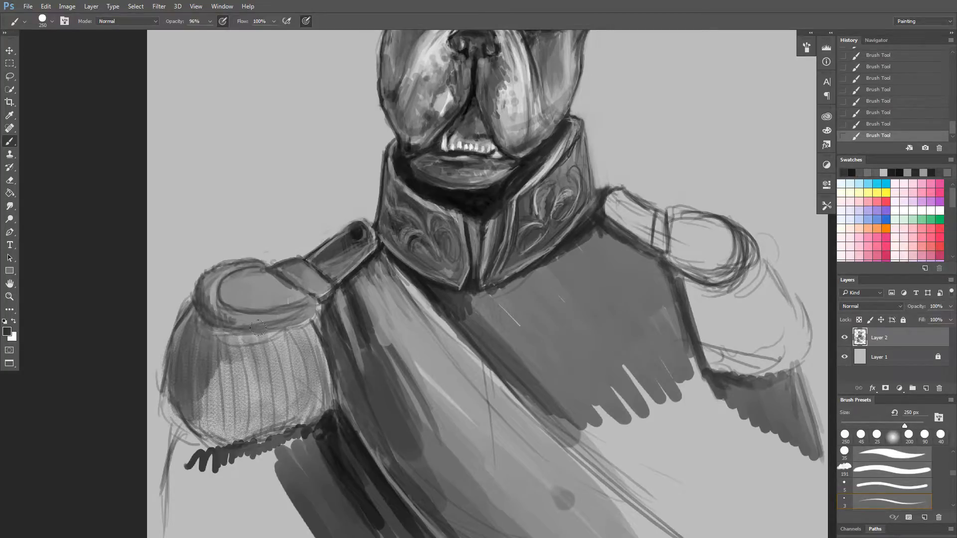
Shade under the left-hand epaulette's rim with a 90 px brush and darken its fringe strands with a 45 px brush.
key("bracketleft")
key("bracketleft")
key("bracketleft")
key("bracketleft")
key("bracketleft")
key("bracketleft")
mouse_move(296, 363)
left_mouse_down()
mouse_move(293, 335)
mouse_move(302, 349)
mouse_move(309, 324)
mouse_move(311, 333)
mouse_move(265, 330)
left_mouse_up()
left_click_drag(318, 316, 273, 331)
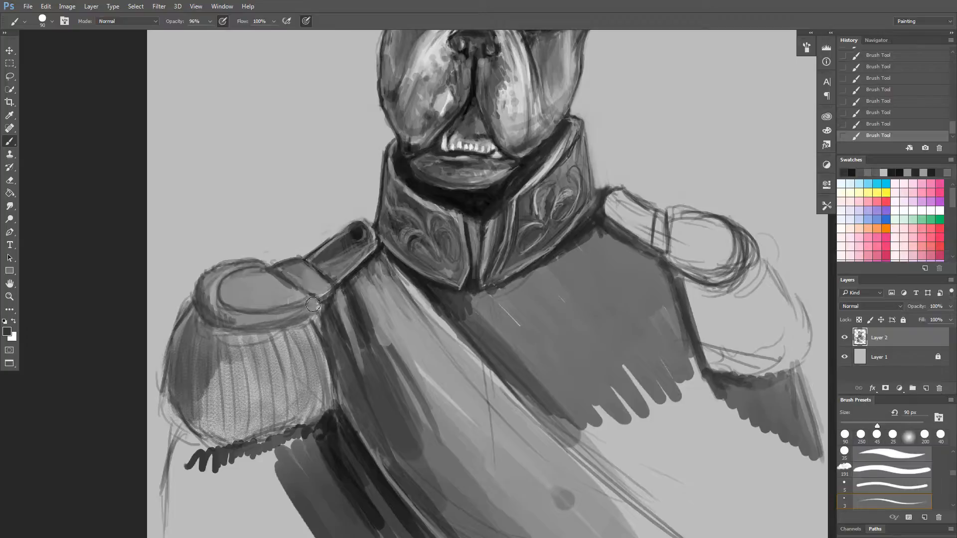
mouse_move(313, 304)
left_mouse_down()
mouse_move(298, 308)
mouse_move(312, 308)
left_mouse_up()
mouse_move(191, 307)
left_mouse_down()
mouse_move(206, 297)
mouse_move(200, 280)
mouse_move(206, 301)
mouse_move(216, 272)
mouse_move(216, 303)
mouse_move(202, 311)
mouse_move(211, 298)
mouse_move(197, 302)
mouse_move(185, 340)
mouse_move(172, 346)
mouse_move(191, 353)
mouse_move(199, 319)
mouse_move(206, 389)
mouse_move(205, 337)
mouse_move(210, 385)
mouse_move(213, 343)
mouse_move(224, 378)
mouse_move(211, 419)
mouse_move(188, 415)
mouse_move(169, 385)
mouse_move(172, 395)
mouse_move(172, 387)
mouse_move(178, 408)
mouse_move(181, 389)
mouse_move(183, 411)
mouse_move(190, 402)
mouse_move(209, 443)
mouse_move(237, 422)
left_mouse_up()
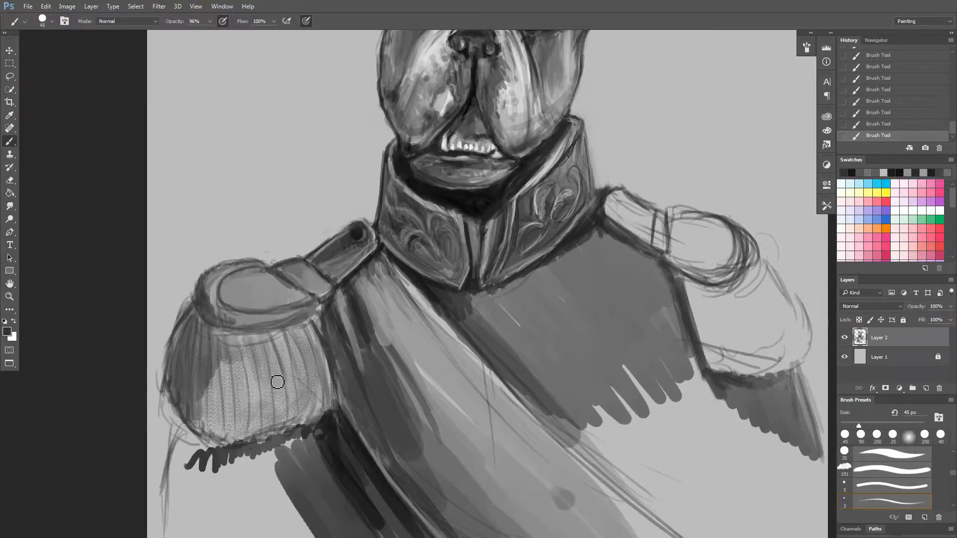
Sample a light grey and dab highlights onto the left-hand epaulette's top and the outer end of its strap at 45 px.
left_click_drag(600, 182, 452, 236)
scroll(420, 206, "down", 1)
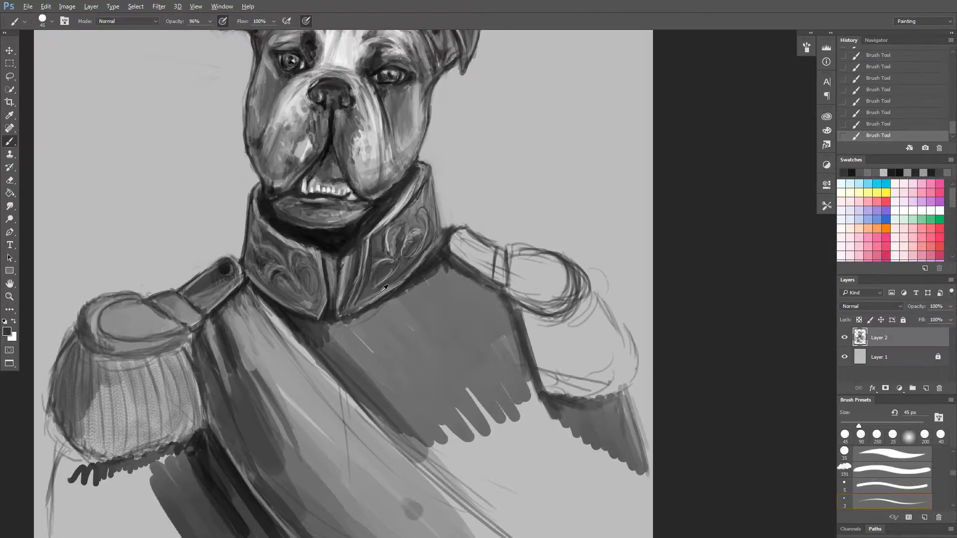
left_click(293, 339, "alt")
left_click_drag(294, 338, 310, 342)
left_click_drag(202, 341, 294, 312)
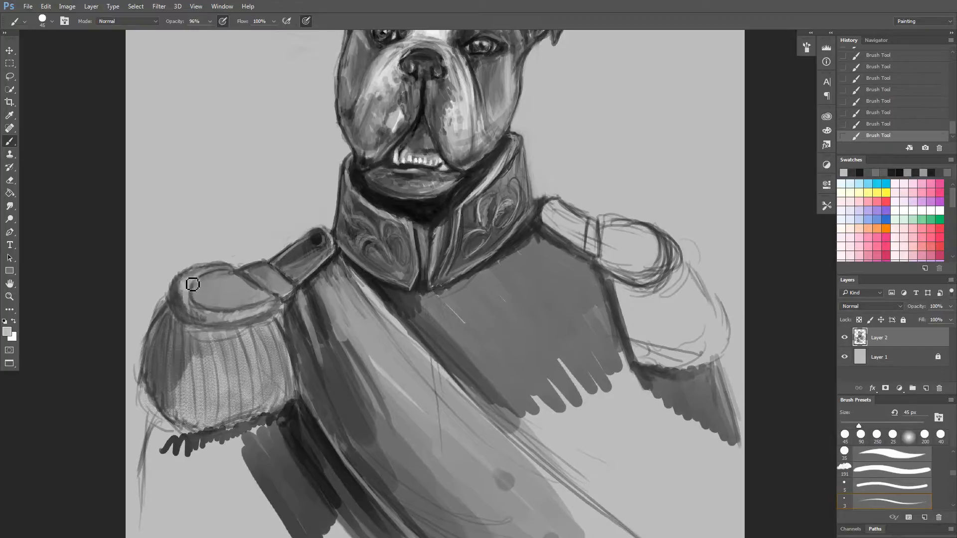
mouse_move(190, 296)
left_mouse_down()
mouse_move(241, 303)
mouse_move(230, 283)
mouse_move(220, 302)
left_mouse_up()
left_click_drag(227, 297, 229, 301)
left_click(252, 283, "alt")
mouse_move(239, 286)
left_mouse_down()
mouse_move(200, 285)
mouse_move(221, 285)
mouse_move(198, 299)
mouse_move(221, 275)
mouse_move(203, 295)
mouse_move(234, 280)
mouse_move(235, 292)
mouse_move(253, 270)
mouse_move(269, 304)
mouse_move(253, 282)
left_mouse_up()
Sample near-black and sharpen the left-hand shoulder strap's outlines with a fine brush of 10 px and smaller.
left_click(335, 255, "alt")
key("bracketleft")
key("bracketleft")
key("bracketleft")
key("bracketleft")
key("bracketleft")
key("bracketleft")
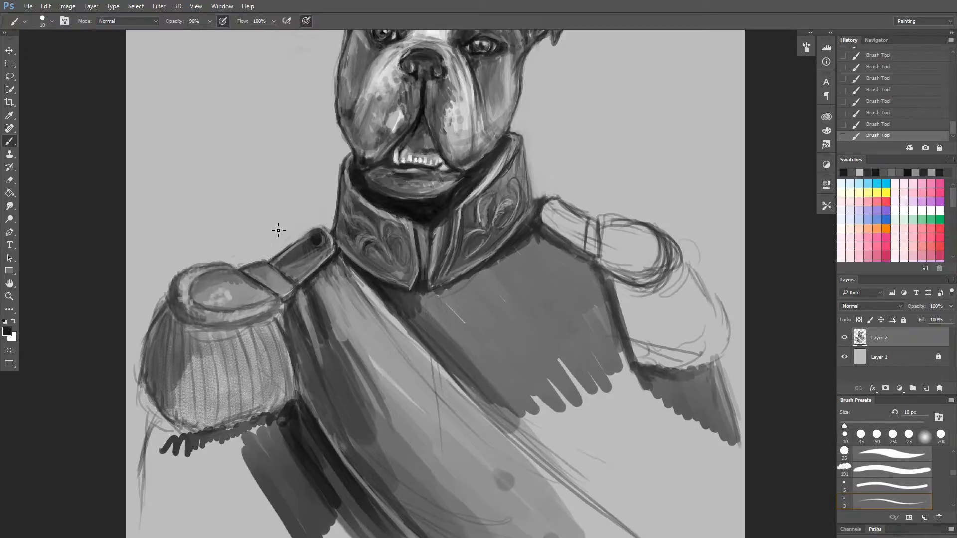
left_click_drag(271, 259, 290, 283)
left_click_drag(283, 278, 280, 265)
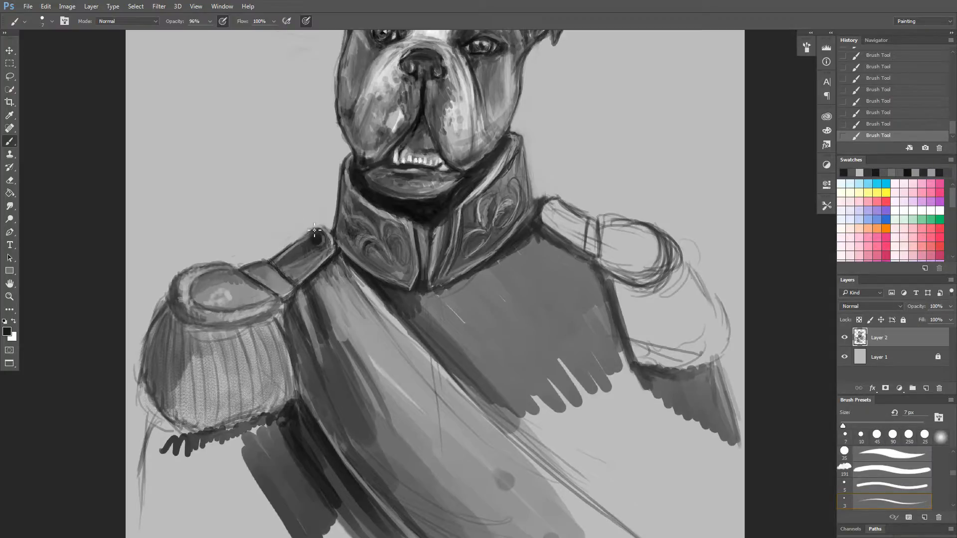
Sample a mid grey, enlarge the brush to 30 px and lighten the left-hand shoulder strap's upper side.
left_click(289, 248, "alt")
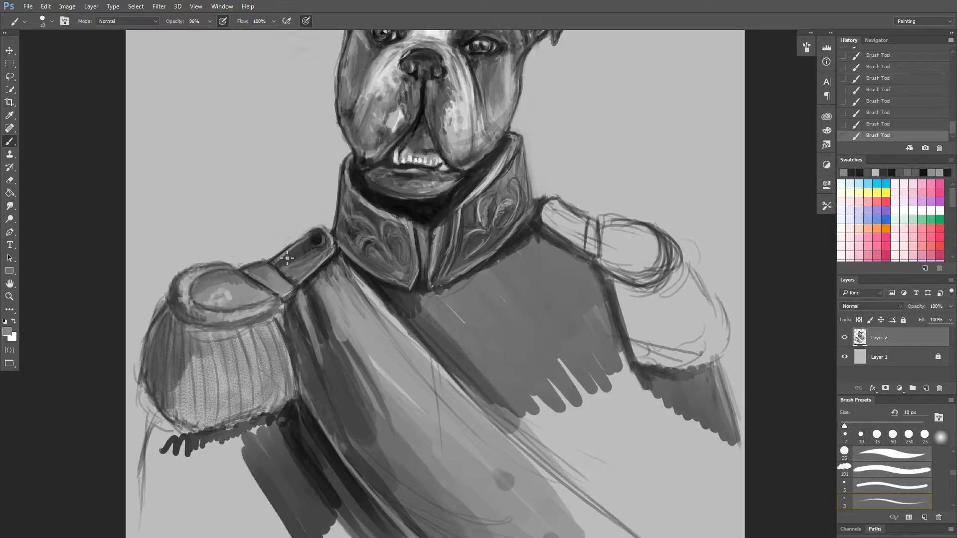
key("bracketright")
key("bracketright")
key("bracketright")
key("bracketright")
key("bracketright")
mouse_move(282, 261)
left_mouse_down()
mouse_move(302, 249)
mouse_move(294, 259)
left_mouse_up()
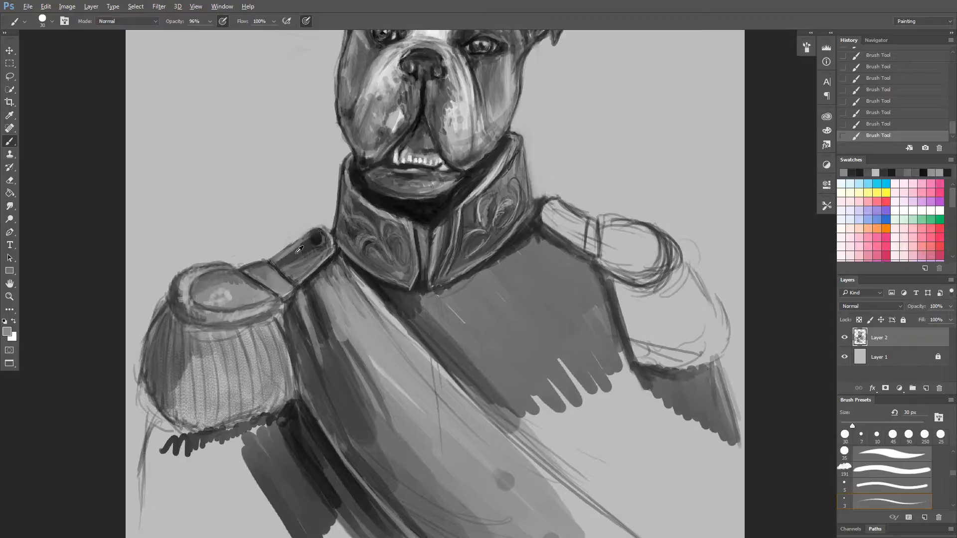
Blend the left-hand shoulder strap around its button with sampled dark, mid and light greys, using brushes up to 90 px.
left_click(317, 240, "alt")
left_click(381, 194, "alt")
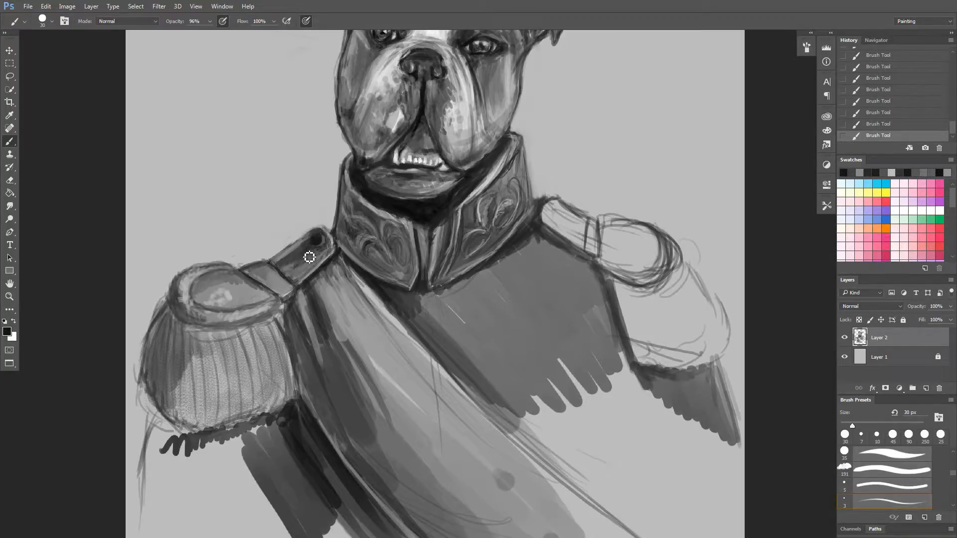
left_click(306, 253, "alt")
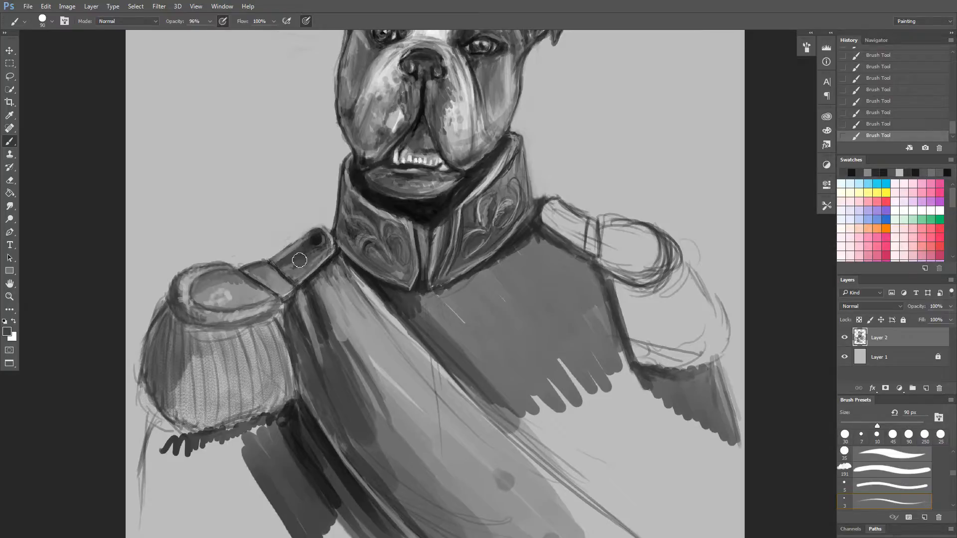
left_click(303, 271, "alt")
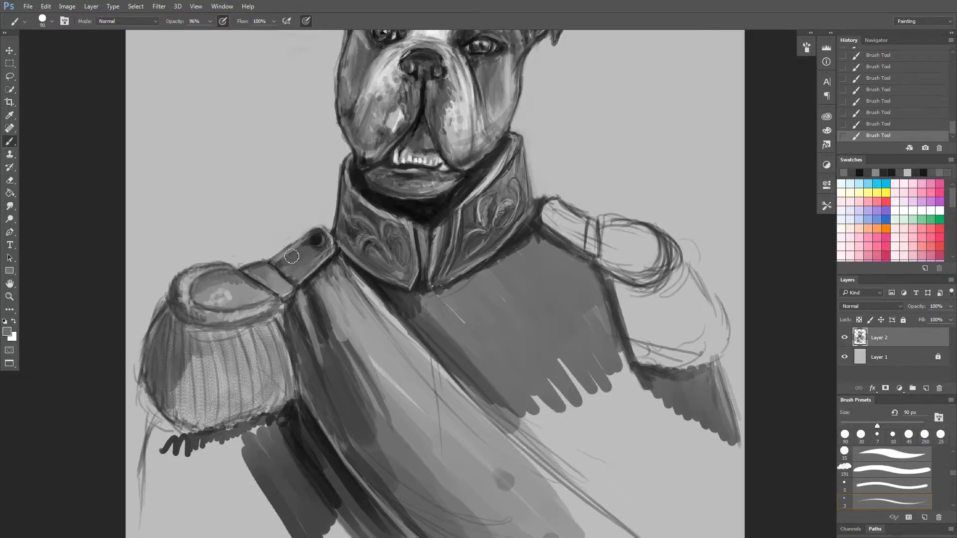
mouse_move(312, 244)
left_mouse_down()
mouse_move(322, 235)
mouse_move(309, 247)
left_mouse_up()
left_click(324, 246, "alt")
left_click(293, 222, "alt")
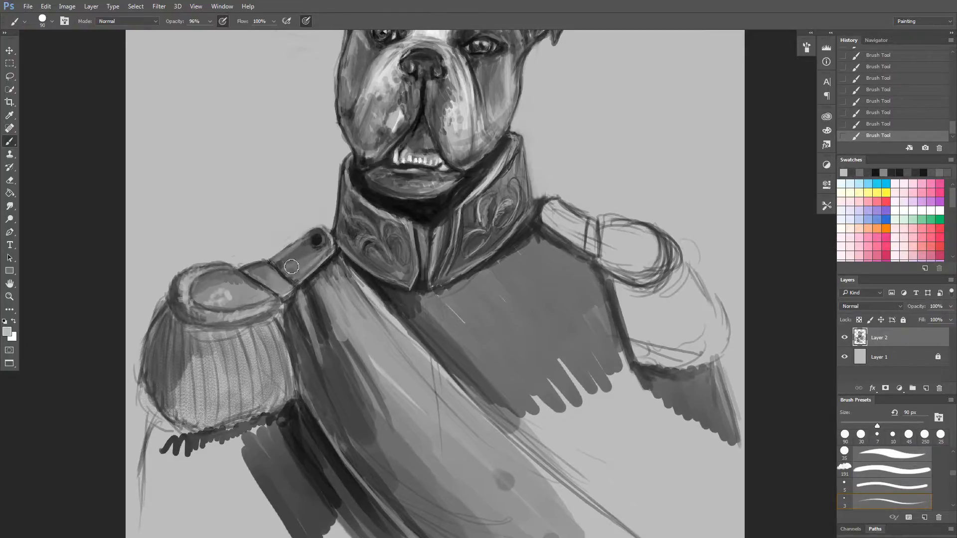
left_click_drag(302, 272, 332, 247)
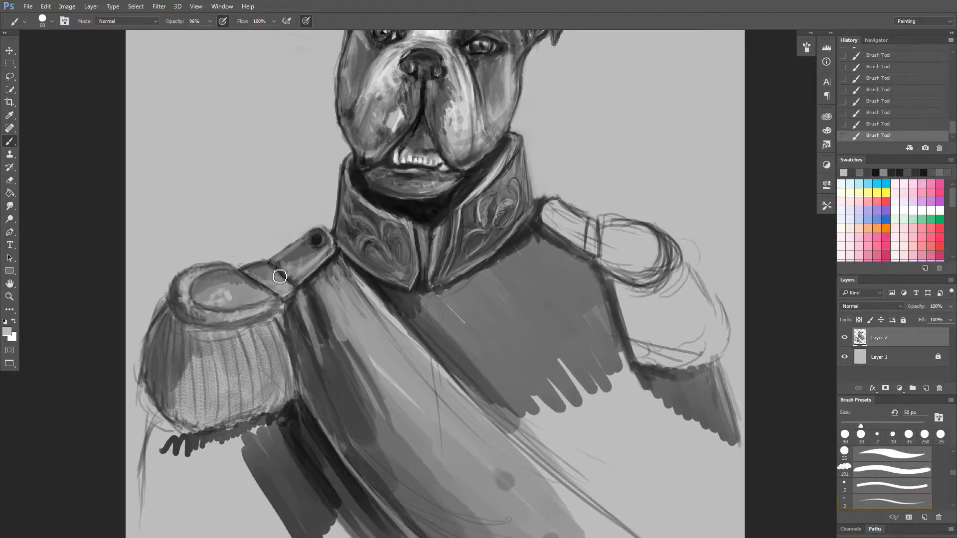
Lighten the left-hand shoulder strap's cross band with a 50 px brush and add thin dark stripes to it at 30 px.
left_click_drag(279, 276, 295, 290)
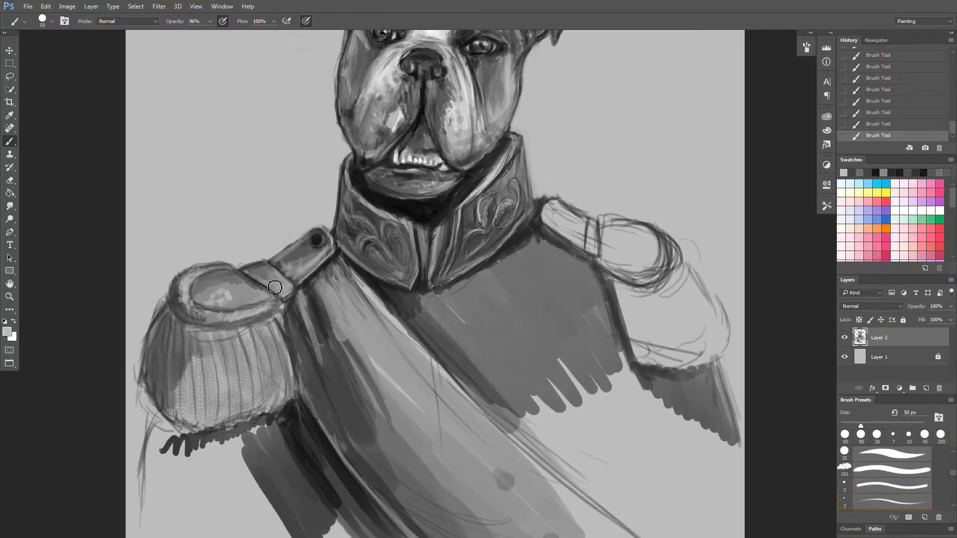
left_click_drag(250, 276, 289, 294)
key("bracketleft")
key("bracketleft")
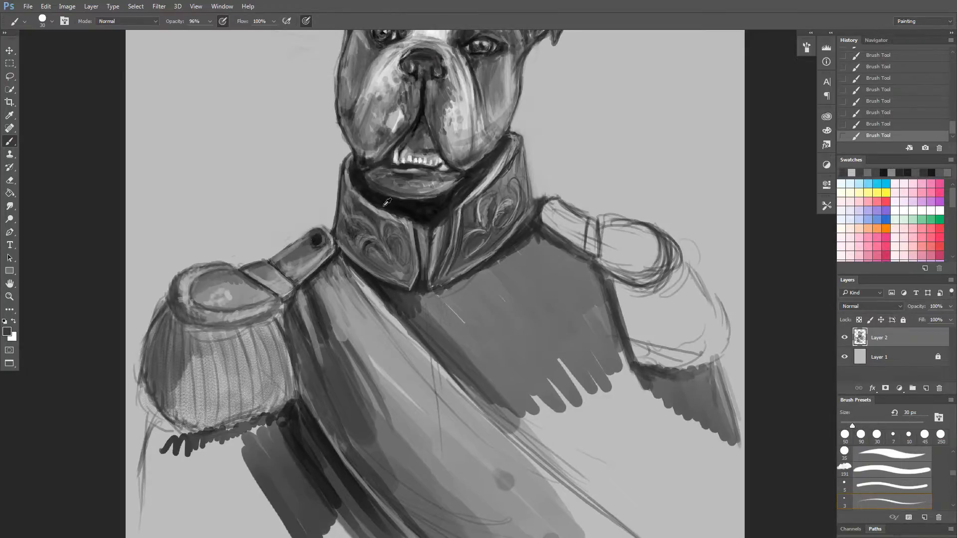
left_click(287, 270, "alt")
left_click_drag(289, 284, 294, 291)
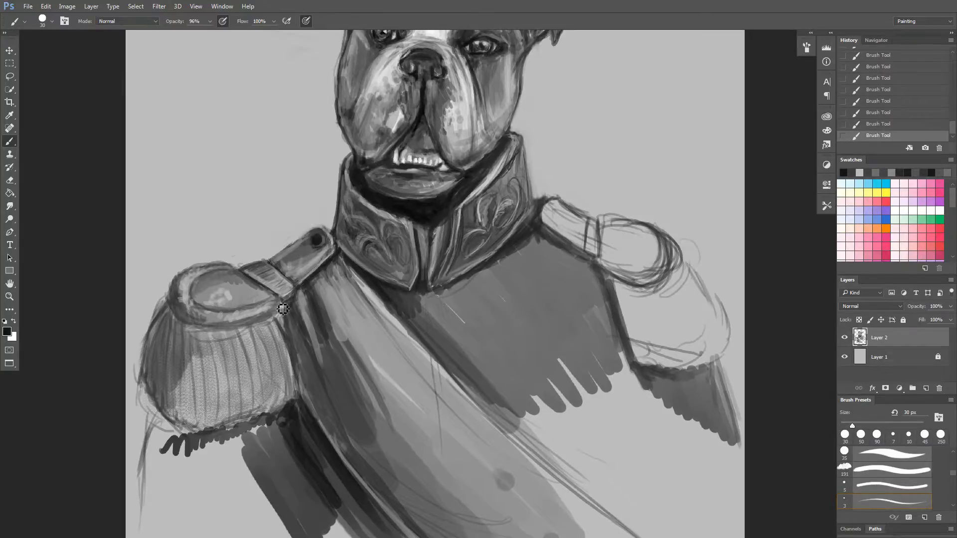
Touch up the left-hand shoulder strap's cross band and the strap edges beside it with sampled dark and light greys, using a 30 px brush.
left_click(258, 262, "alt")
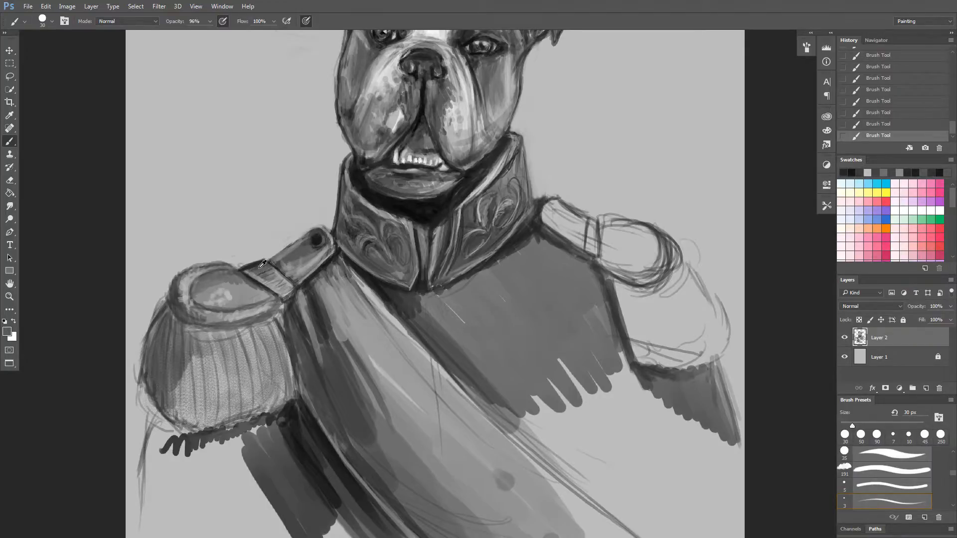
left_click(259, 265, "alt")
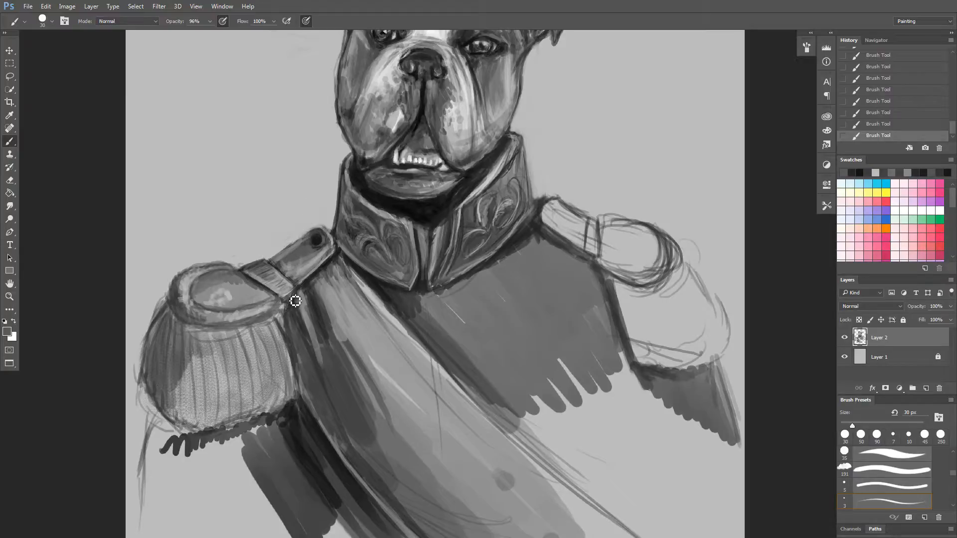
left_click(296, 280, "alt")
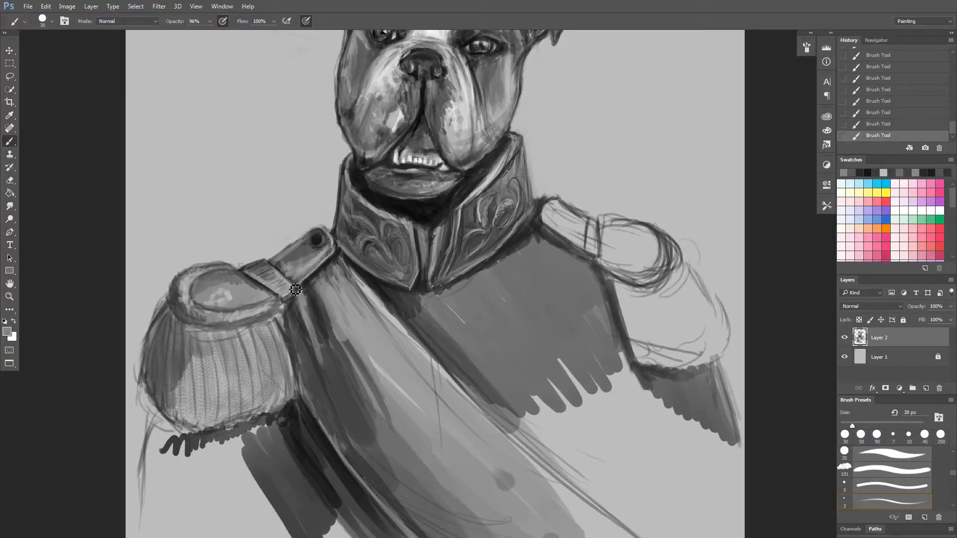
left_click_drag(292, 284, 296, 293)
left_click(361, 279, "alt")
left_click_drag(295, 284, 292, 286)
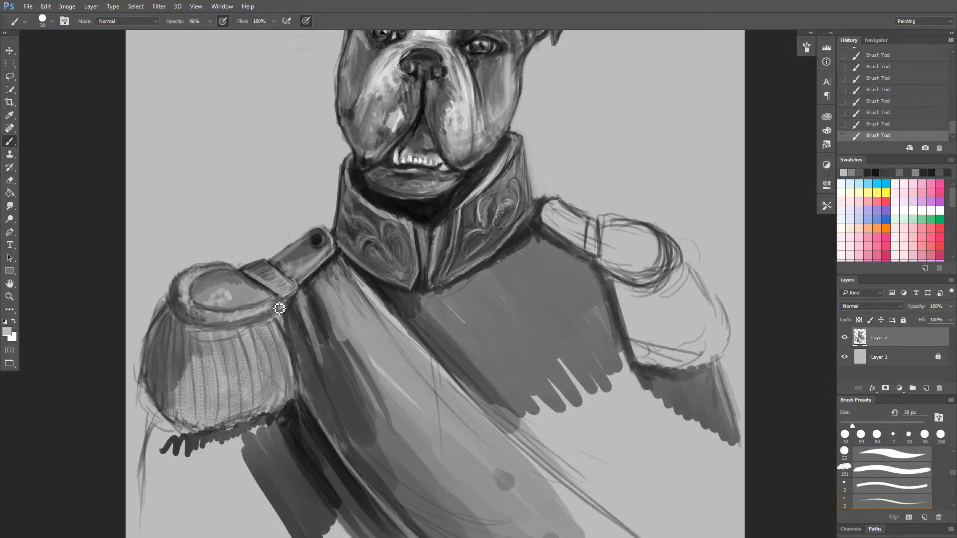
left_click(263, 282, "alt")
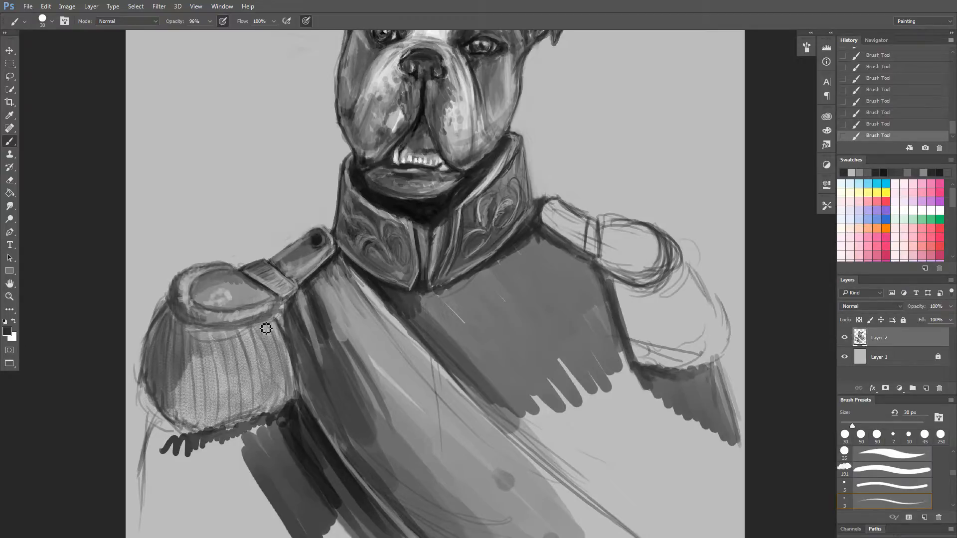
left_click(260, 285, "alt")
Darken the left-hand epaulette's rim with sampled near-black and texture its oval pad with small dark and light strokes at 30 px.
left_click(366, 199, "alt")
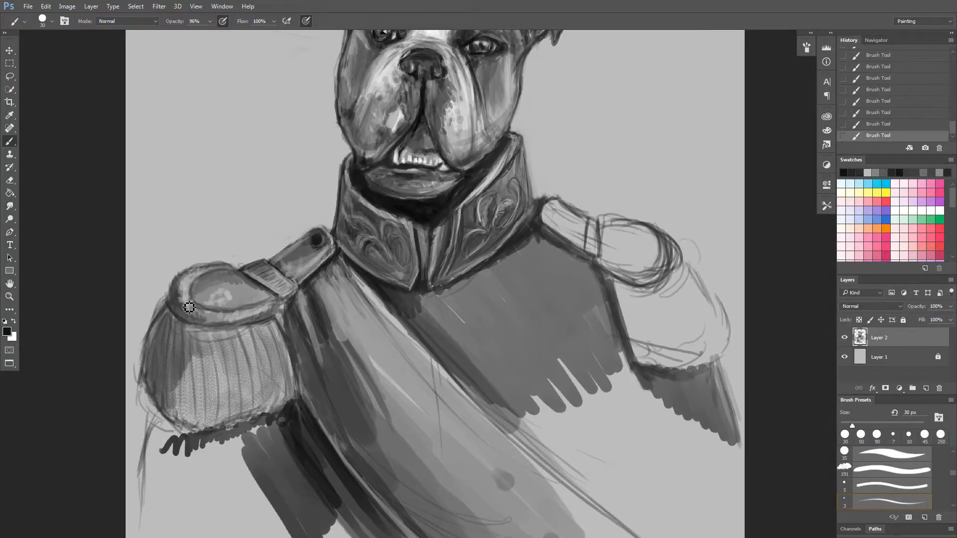
left_click_drag(170, 303, 171, 291)
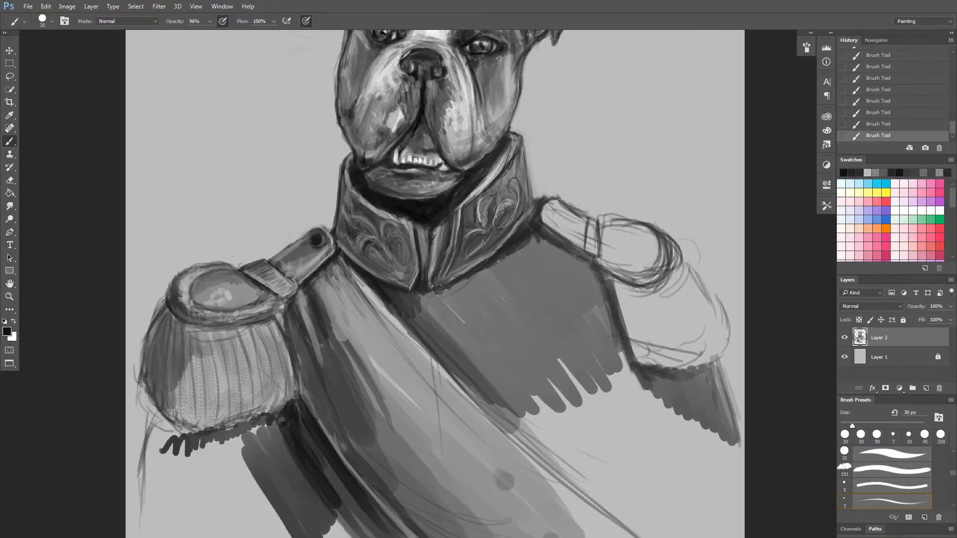
mouse_move(244, 279)
left_mouse_down()
mouse_move(246, 288)
mouse_move(232, 280)
mouse_move(220, 292)
left_mouse_up()
left_click(228, 293, "alt")
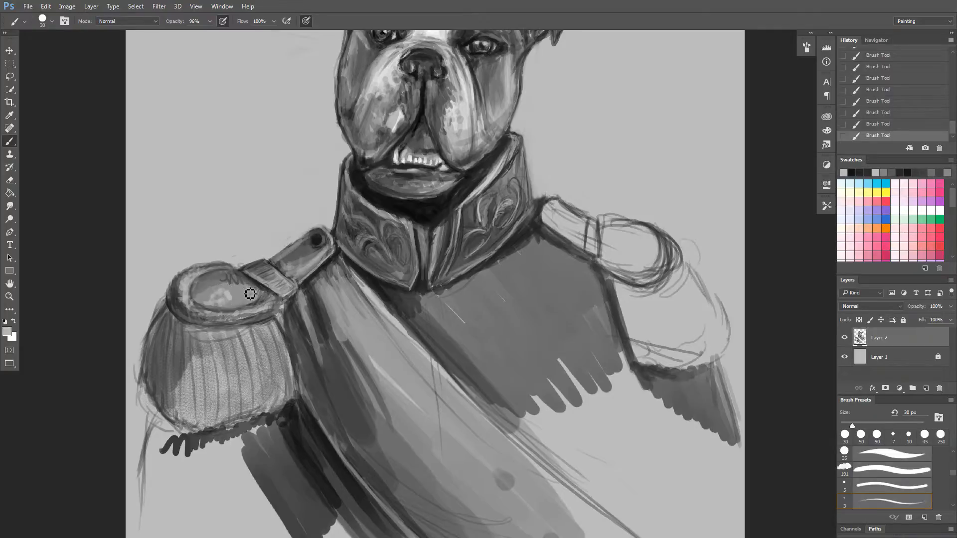
mouse_move(245, 289)
left_mouse_down()
mouse_move(202, 289)
mouse_move(228, 278)
mouse_move(235, 282)
mouse_move(214, 292)
mouse_move(205, 280)
left_mouse_up()
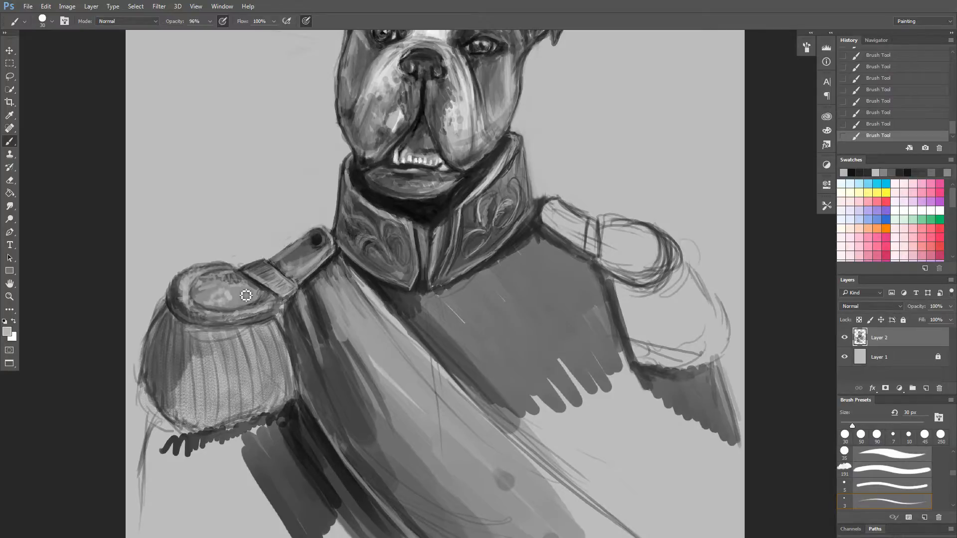
Paint a small light ornament with dark accents on the left-hand shoulder strap between band and button, using sampled greys at 30 px.
mouse_move(335, 230)
left_mouse_down()
mouse_move(300, 317)
mouse_move(284, 257)
mouse_move(300, 233)
left_mouse_up()
left_click(193, 301, "alt")
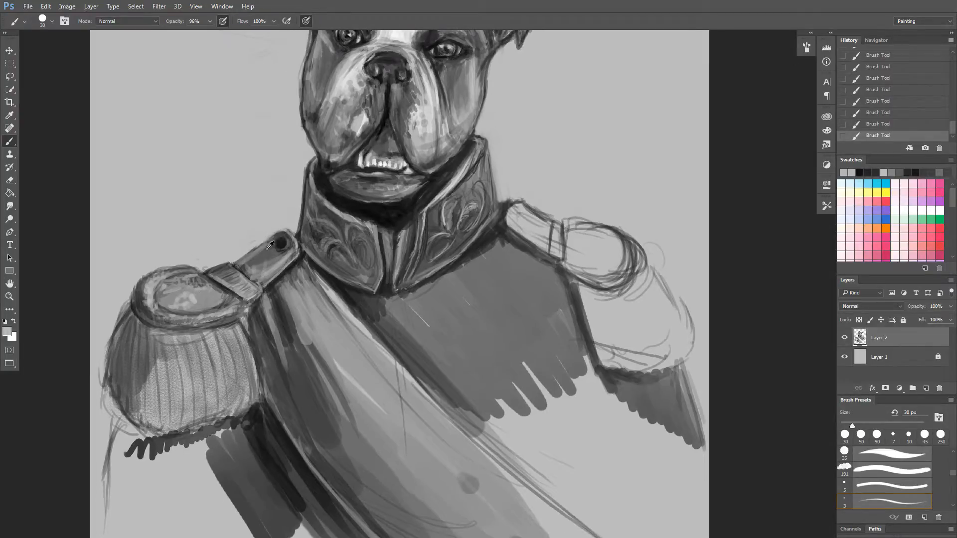
left_click(342, 210, "alt")
left_click(364, 161, "alt")
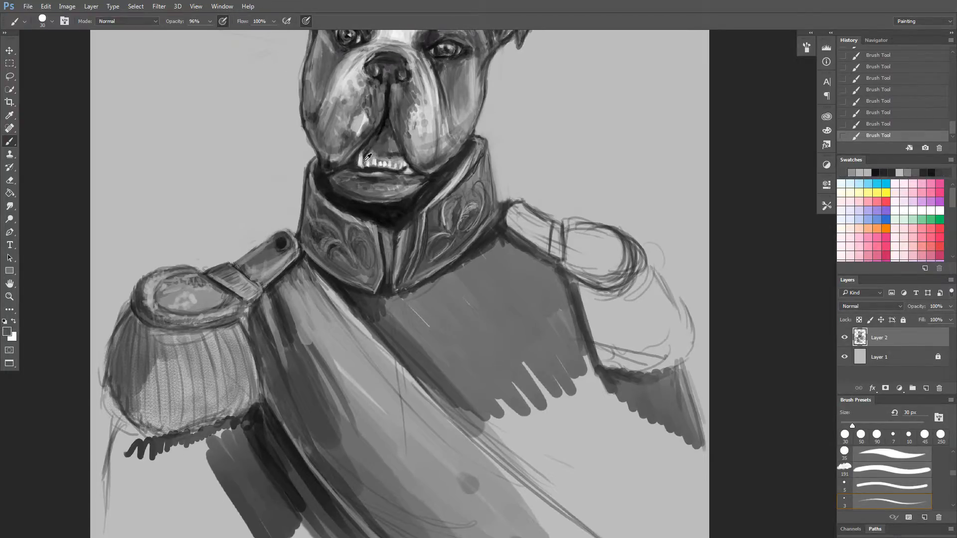
left_click(363, 162, "alt")
left_click_drag(267, 262, 263, 276)
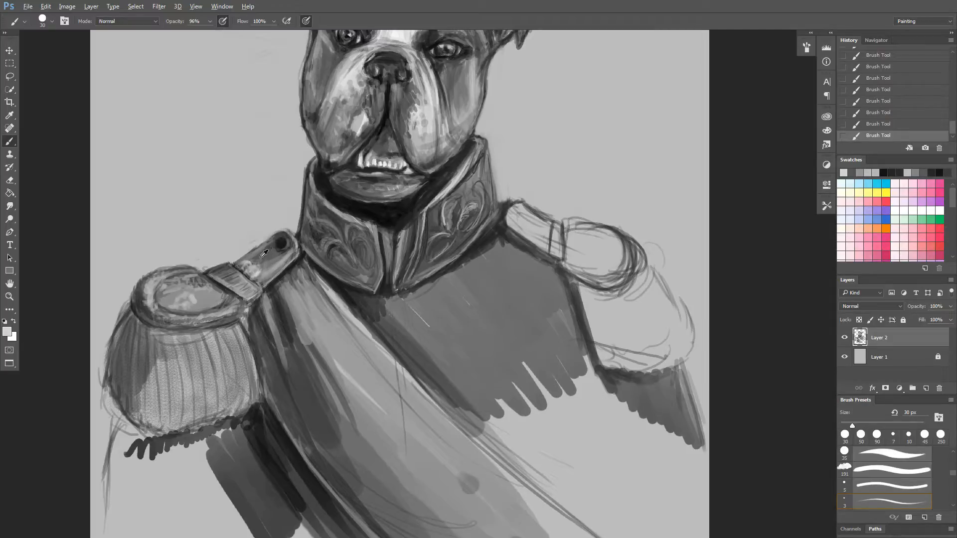
left_click(262, 255, "alt")
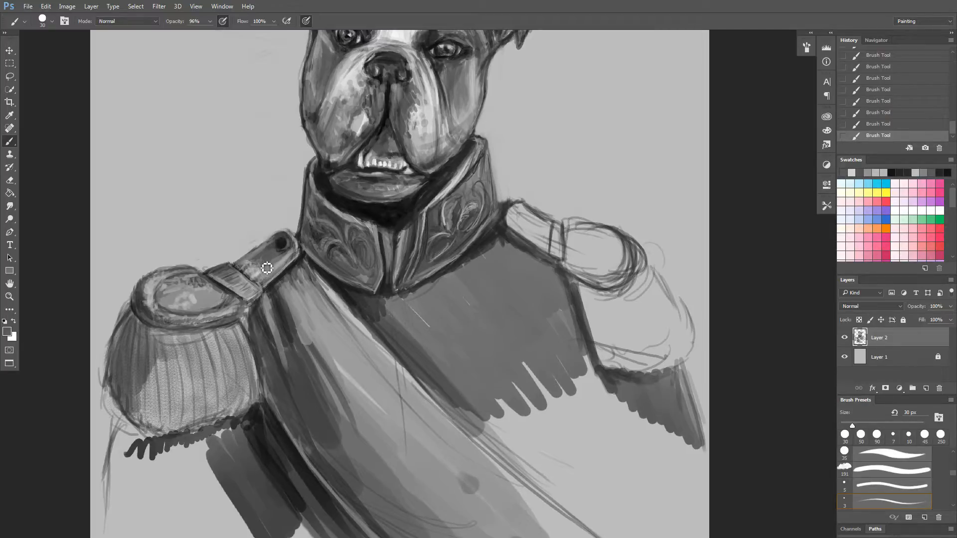
left_click(287, 246, "alt")
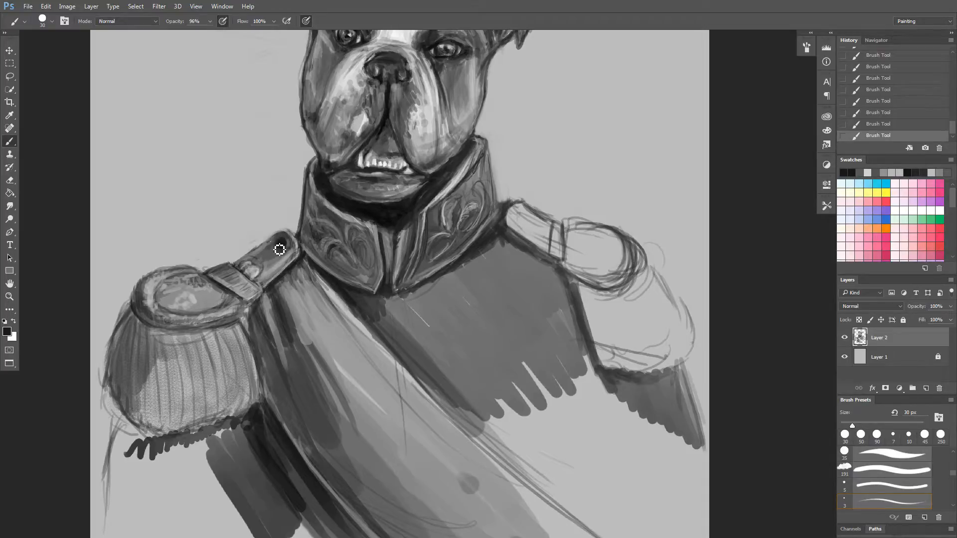
left_click_drag(255, 265, 262, 270)
left_click(262, 265, "alt")
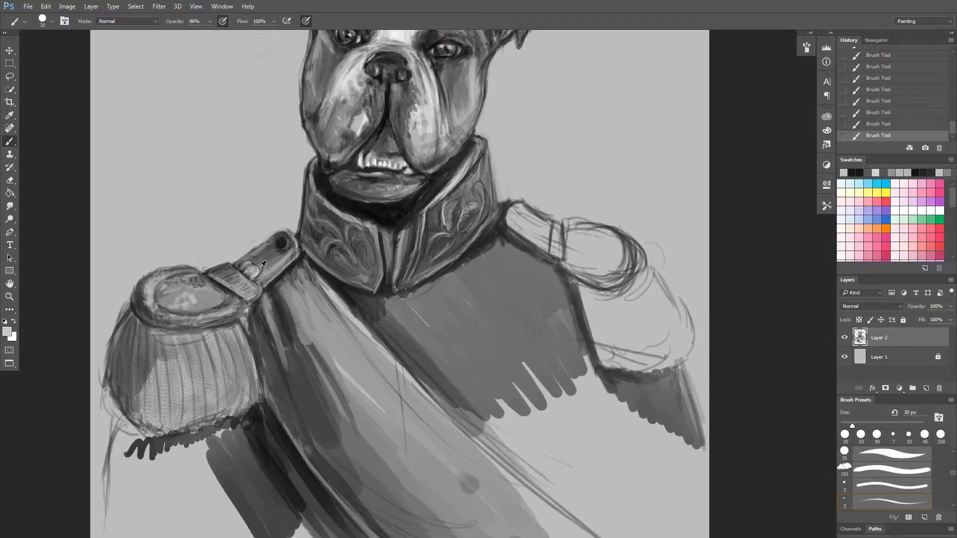
Sample near-black and strengthen the outline of the left-hand shoulder strap around its button end and lower edge at 30 px.
left_click(280, 242, "alt")
left_click(299, 263, "alt")
mouse_move(282, 252)
left_mouse_down()
mouse_move(274, 269)
mouse_move(275, 250)
mouse_move(252, 264)
mouse_move(282, 233)
mouse_move(237, 268)
mouse_move(281, 236)
mouse_move(274, 242)
mouse_move(297, 239)
mouse_move(303, 264)
mouse_move(273, 294)
mouse_move(302, 266)
mouse_move(267, 290)
mouse_move(297, 258)
left_mouse_up()
left_click(345, 200, "alt")
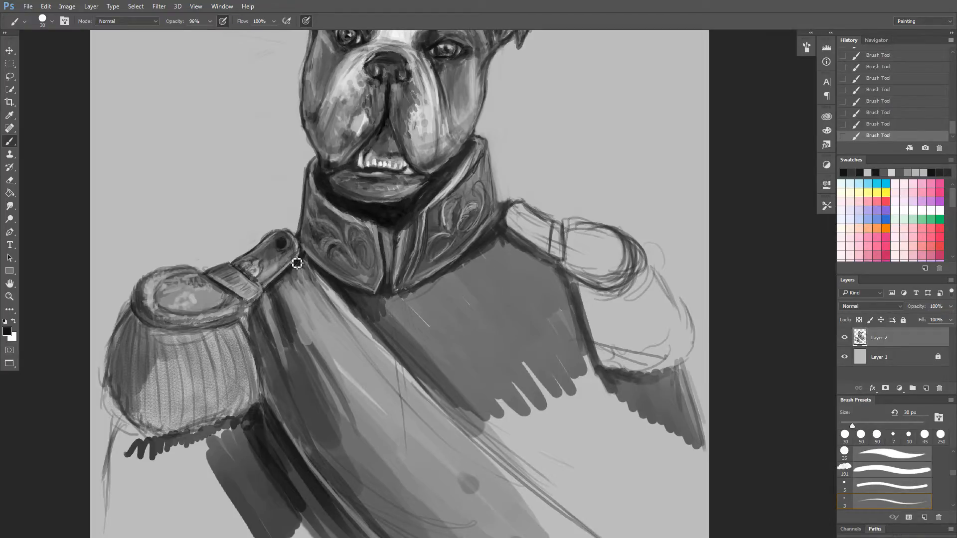
left_click_drag(294, 253, 277, 269)
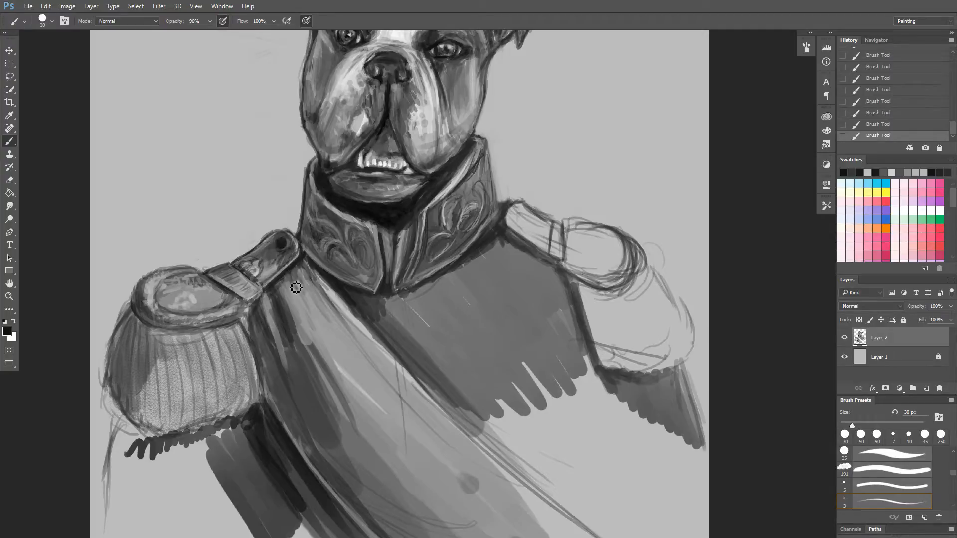
Enlarge the brush to 175 px and darken the shadowed sash fabric beside the left-hand epaulette.
mouse_move(370, 292)
left_mouse_down()
mouse_move(376, 343)
mouse_move(334, 283)
mouse_move(352, 306)
mouse_move(350, 296)
mouse_move(381, 316)
mouse_move(369, 345)
mouse_move(385, 489)
mouse_move(384, 372)
mouse_move(367, 349)
left_mouse_up()
left_click_drag(314, 176, 296, 147)
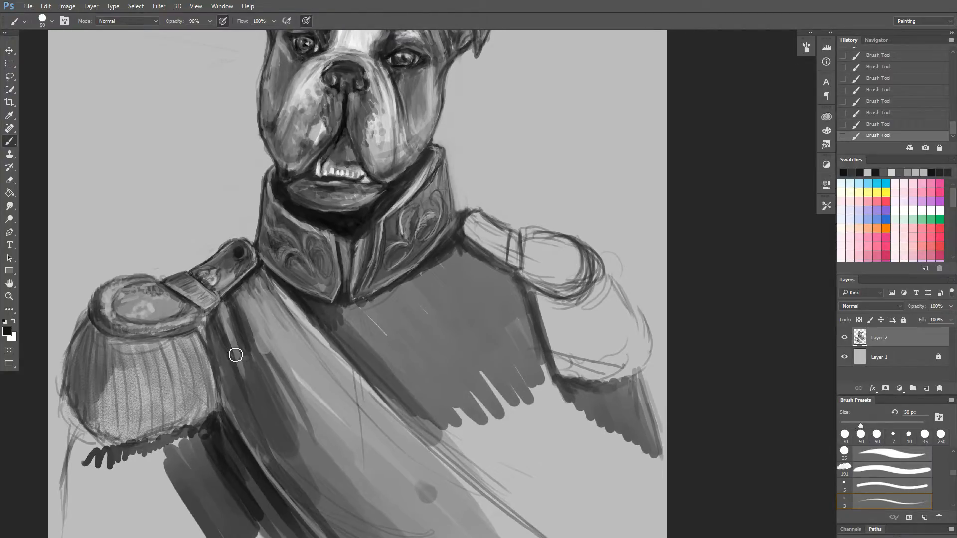
key("bracketright")
key("bracketright")
key("bracketright")
key("bracketright")
key("bracketright")
key("bracketright")
key("bracketright")
key("bracketright")
key("bracketright")
key("bracketright")
key("bracketright")
key("bracketright")
left_click_drag(219, 304, 239, 369)
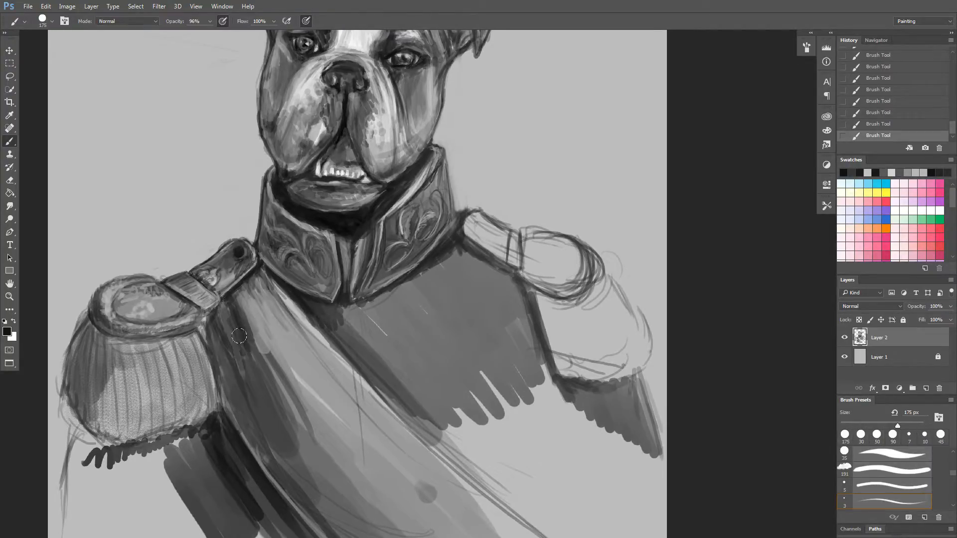
Shade the chest along the sash's upper edge with sampled dark and mid greys, using brushes from 175 to 800 px.
mouse_move(318, 450)
left_mouse_down()
mouse_move(273, 382)
mouse_move(245, 382)
left_mouse_up()
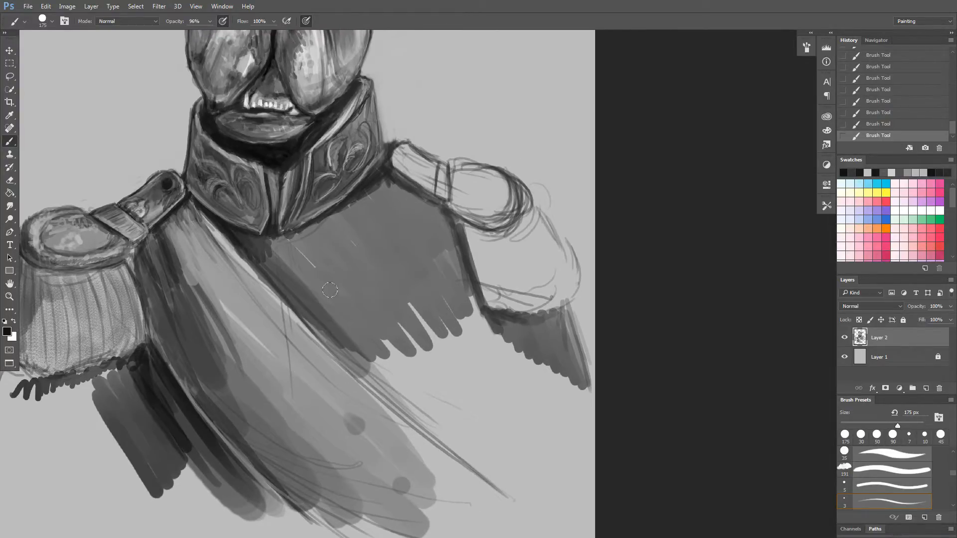
mouse_move(282, 248)
left_mouse_down()
mouse_move(319, 281)
mouse_move(340, 324)
left_mouse_up()
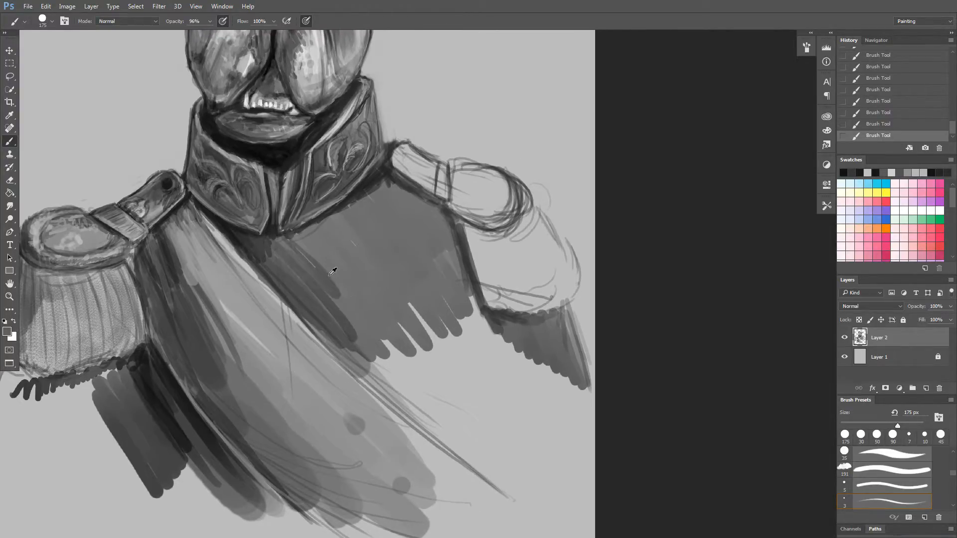
left_click(362, 309, "alt")
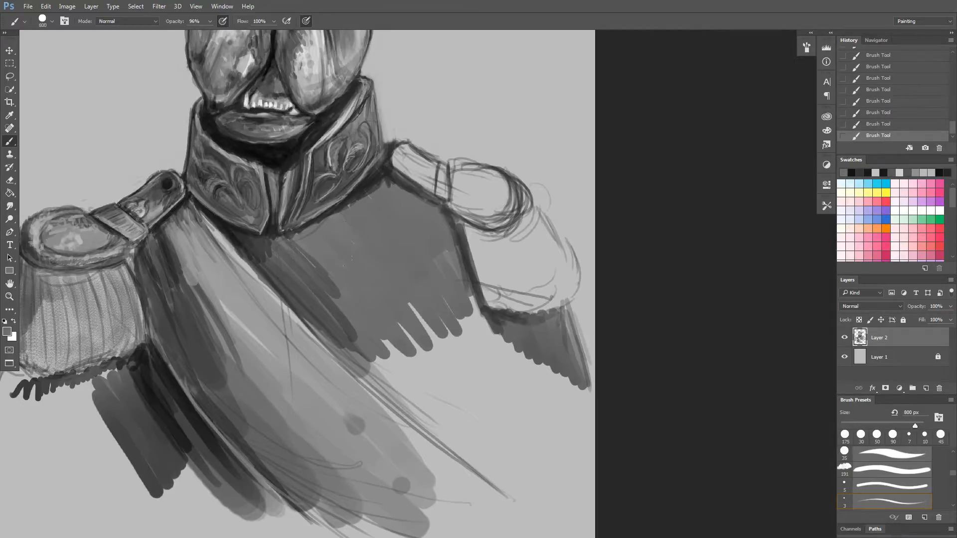
mouse_move(344, 262)
left_mouse_down()
mouse_move(368, 320)
mouse_move(413, 349)
mouse_move(423, 370)
left_mouse_up()
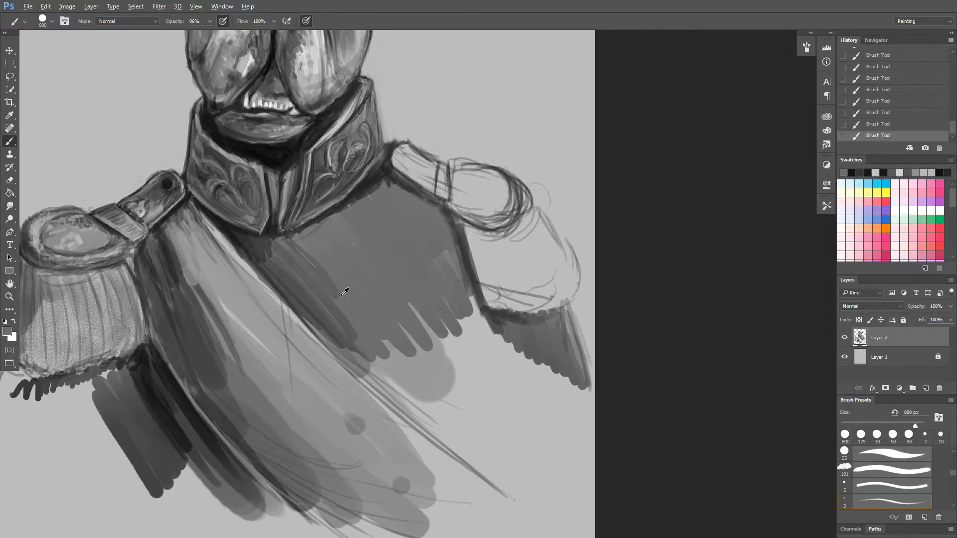
left_click(267, 249, "alt")
key("bracketleft")
key("bracketright")
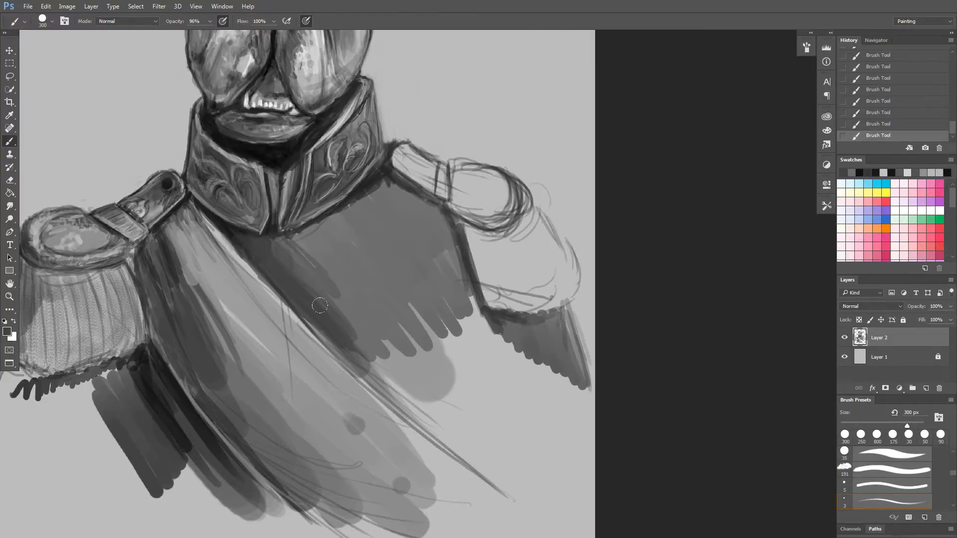
left_click_drag(364, 344, 379, 363)
Darken the chest beneath the collar and toward the right-hand shoulder with sampled dark greys and a 300 px brush.
mouse_move(342, 214)
left_mouse_down()
mouse_move(300, 245)
mouse_move(272, 240)
left_mouse_up()
left_click(360, 194, "alt")
mouse_move(350, 201)
left_mouse_down()
mouse_move(292, 240)
mouse_move(318, 301)
left_mouse_up()
left_click_drag(348, 218, 322, 280)
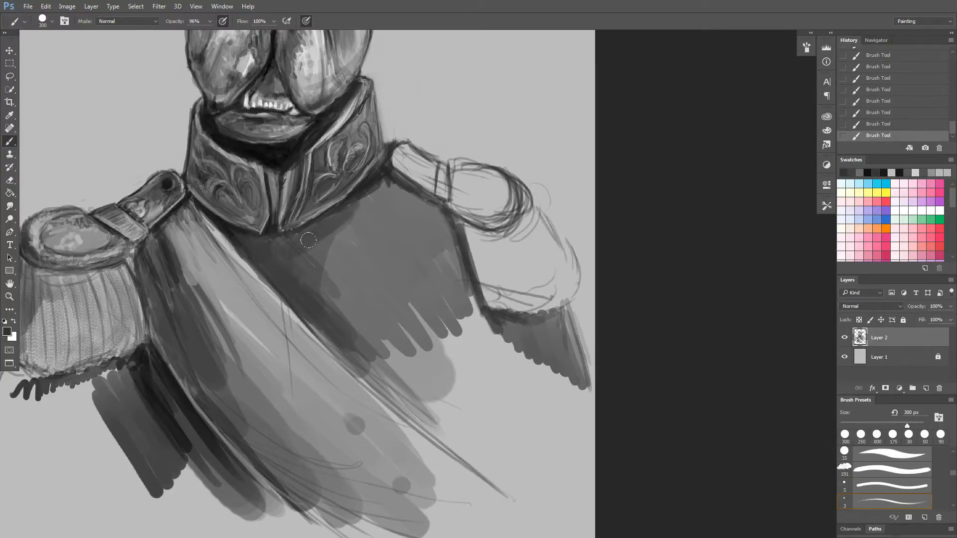
left_click_drag(368, 203, 333, 300)
left_click_drag(383, 181, 419, 205)
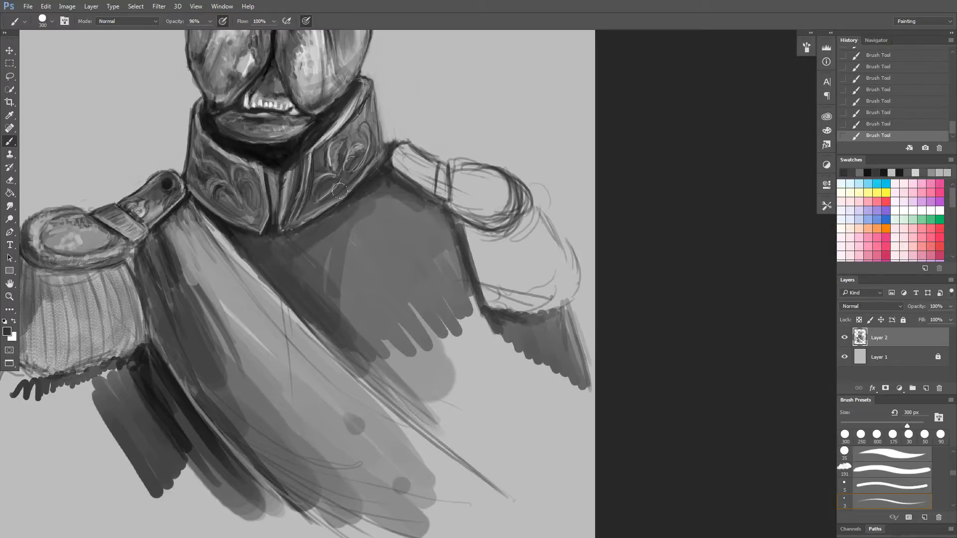
left_click(376, 215, "alt")
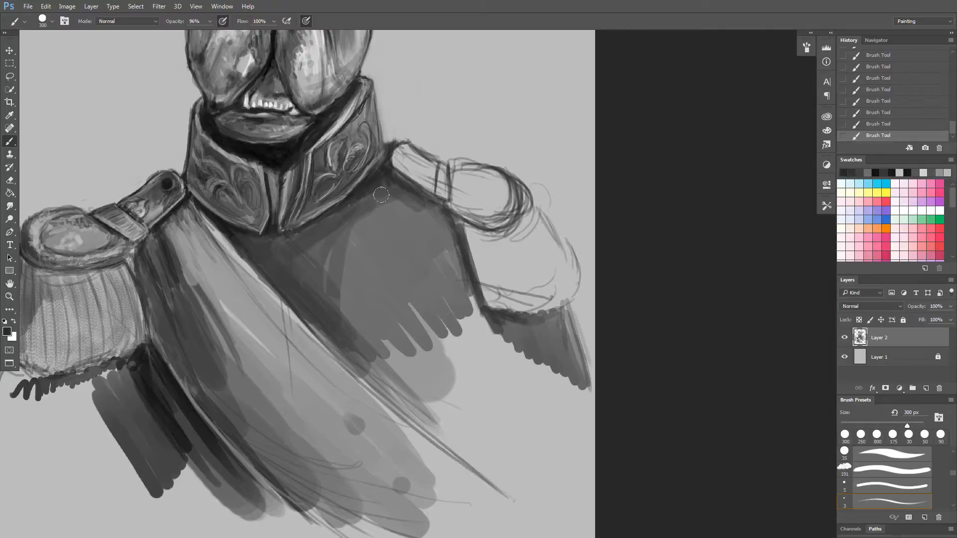
mouse_move(366, 176)
left_mouse_down()
mouse_move(395, 200)
mouse_move(361, 186)
mouse_move(382, 181)
left_mouse_up()
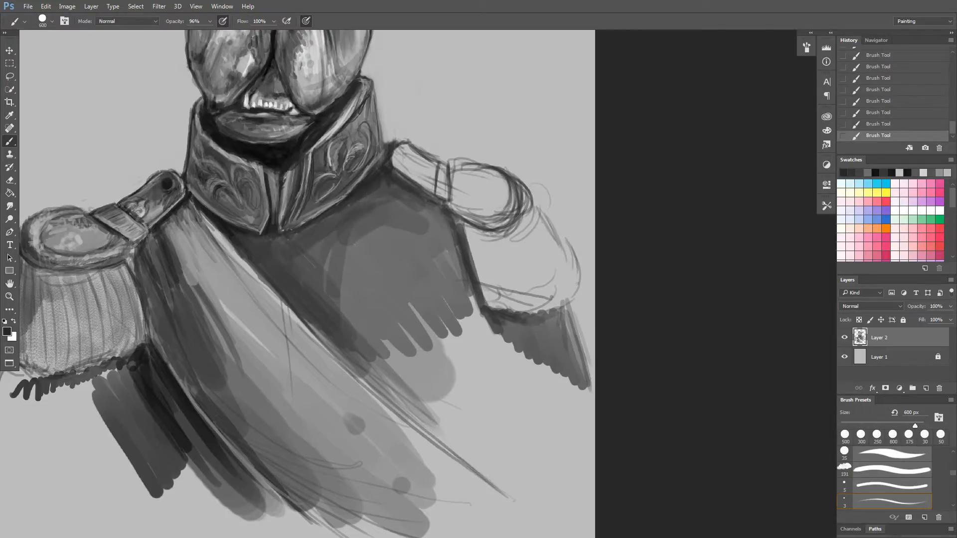
Enlarge the brush to 1000 px and even out the middle of the chest with broad strokes of sampled dark and mid greys.
key("bracketright")
key("bracketright")
key("bracketright")
key("bracketright")
mouse_move(374, 235)
left_mouse_down()
mouse_move(432, 256)
mouse_move(373, 294)
left_mouse_up()
left_click(428, 307, "alt")
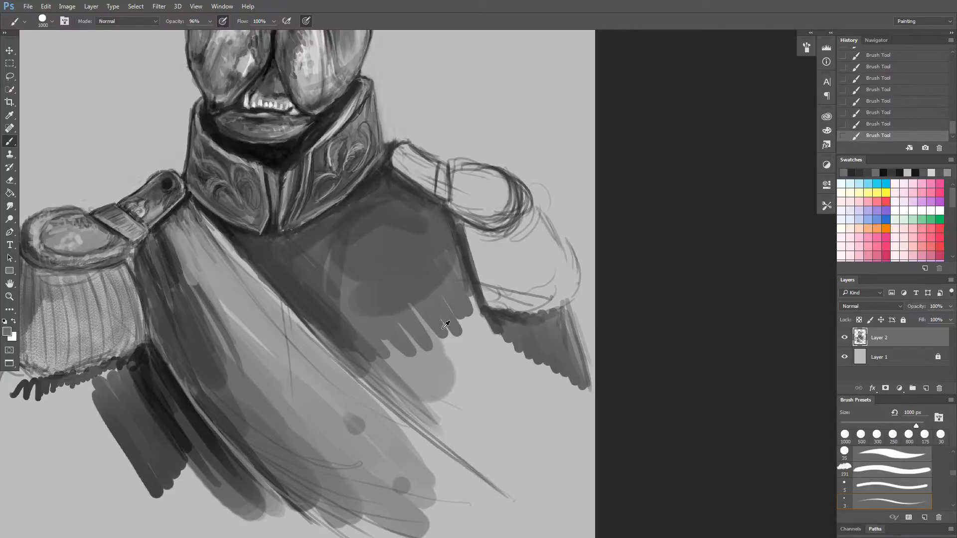
left_click(446, 325)
mouse_move(333, 241)
left_mouse_down()
mouse_move(360, 218)
mouse_move(315, 243)
left_mouse_up()
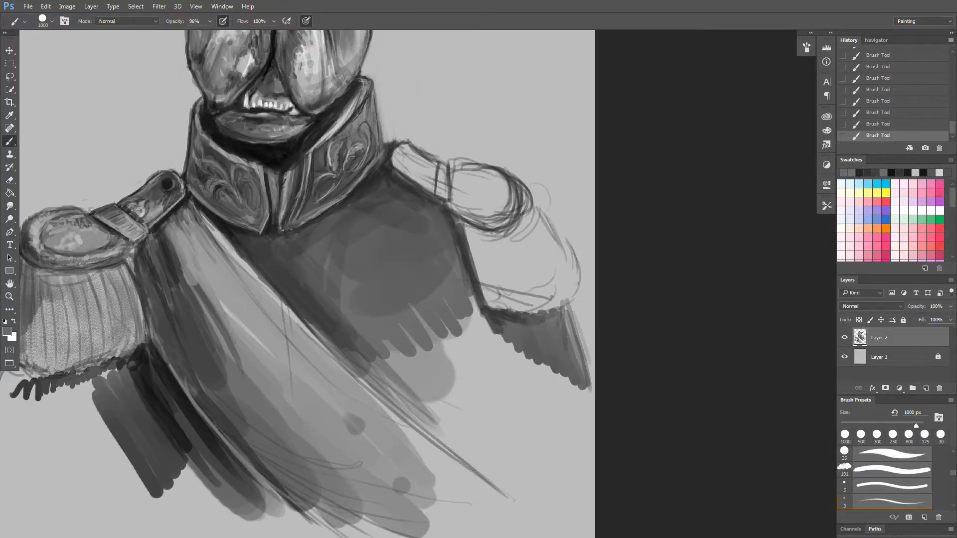
left_click_drag(323, 305, 349, 341)
Switch the brush preset to a soft round brush.
right_click(342, 198)
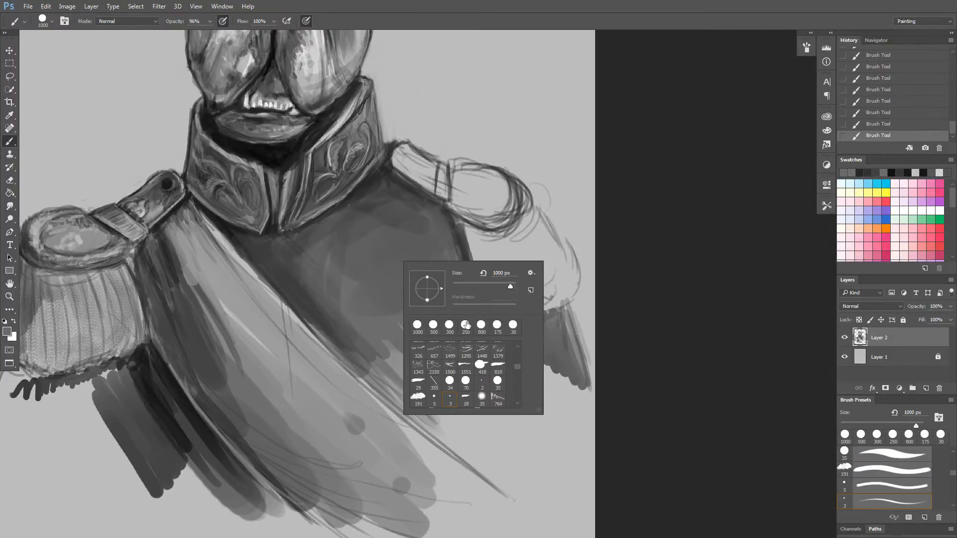
left_click(498, 351)
scroll(516, 367, "up", 5)
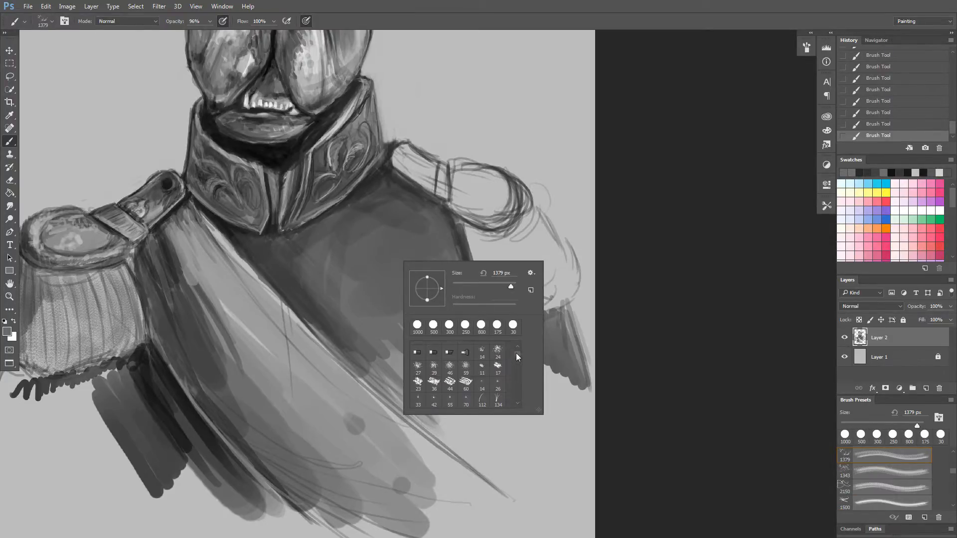
left_click_drag(515, 353, 513, 341)
left_click(451, 350)
left_click(390, 284)
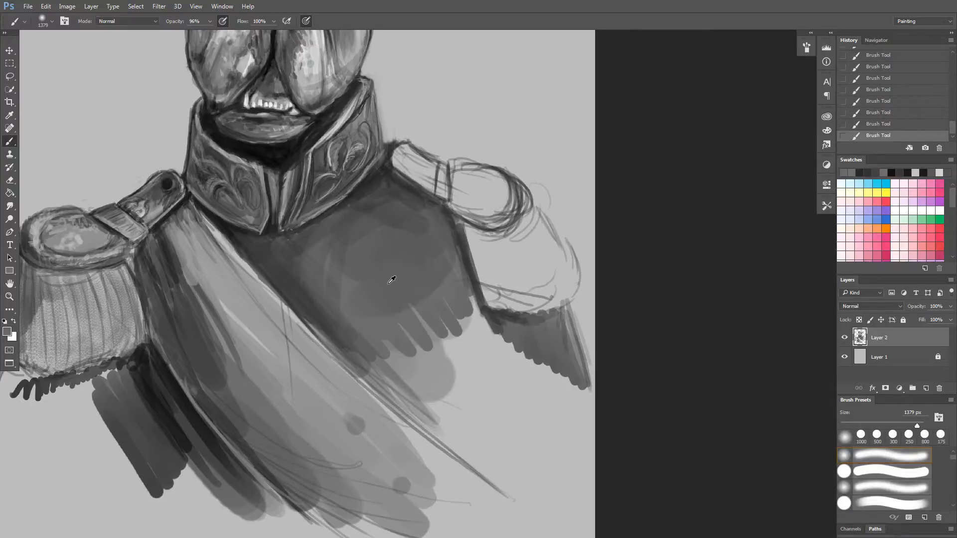
Softly lighten and blend the middle of the chest with sampled lighter greys, using the soft brush at 500 px.
left_click(388, 285, "alt")
left_click(445, 343, "alt")
mouse_move(414, 291)
left_mouse_down()
mouse_move(394, 299)
mouse_move(366, 226)
mouse_move(314, 233)
left_mouse_up()
left_click(409, 223, "alt")
mouse_move(410, 224)
left_mouse_down()
mouse_move(357, 206)
mouse_move(349, 220)
mouse_move(364, 302)
left_mouse_up()
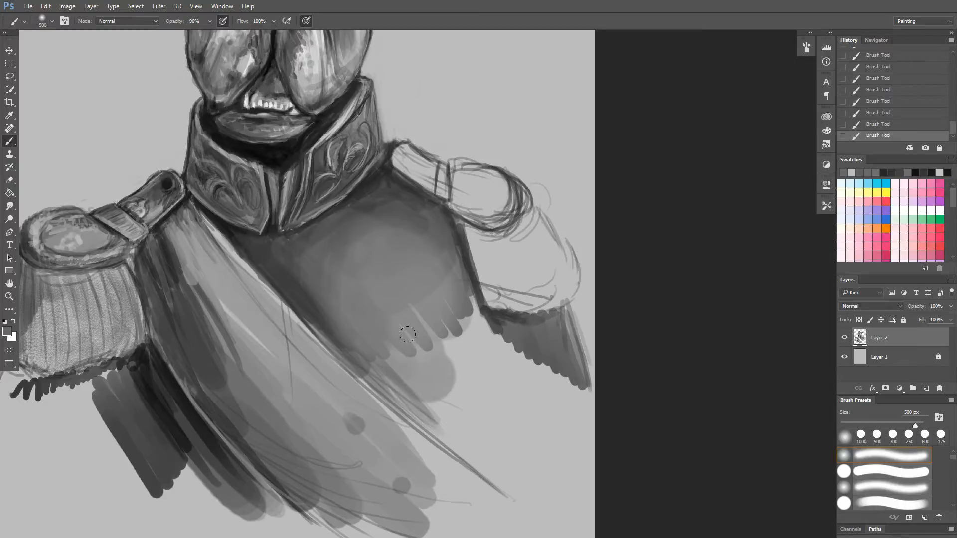
left_click(412, 224, "alt")
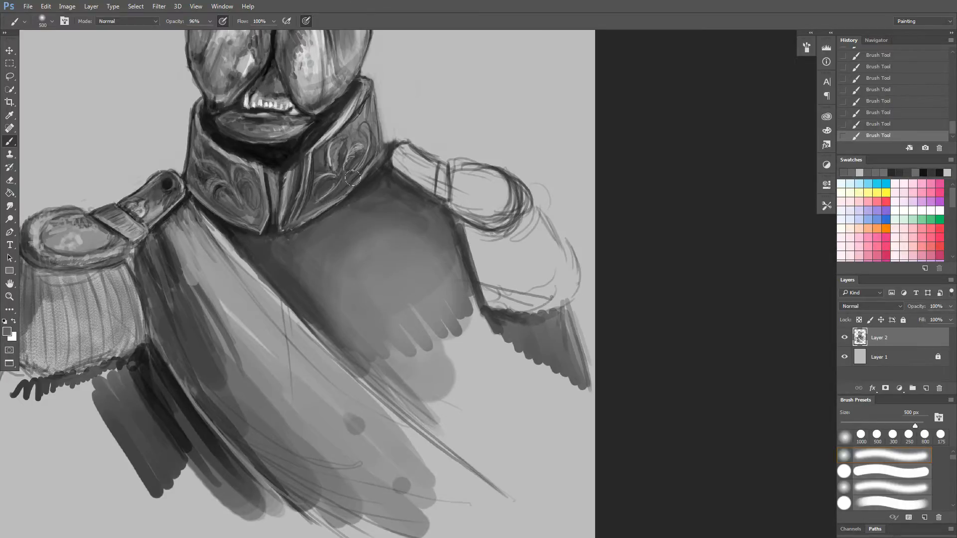
Sample dark greys from the chest's edge, resize the soft brush to 150 px and deepen the shadow under the collar.
left_click(405, 205, "alt")
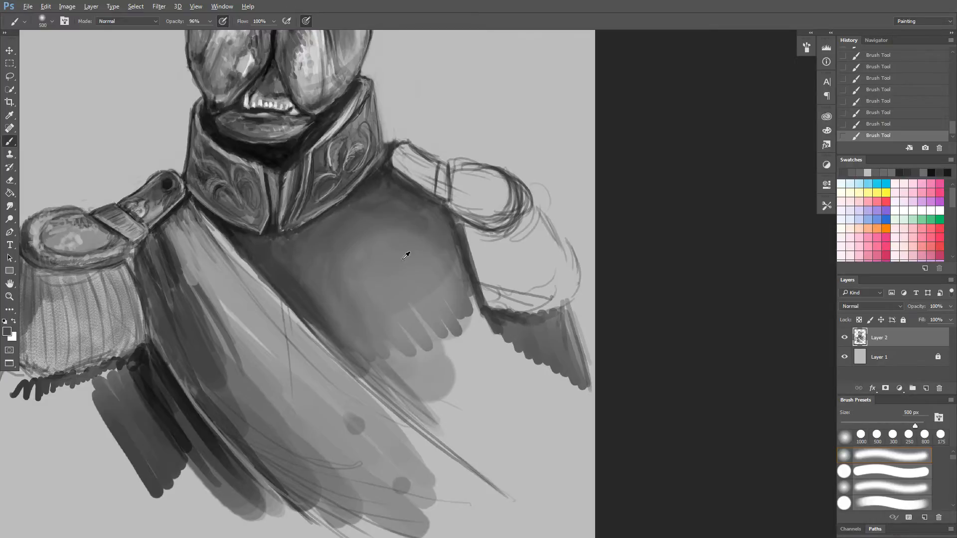
left_click(378, 182, "alt")
key("bracketright")
key("bracketright")
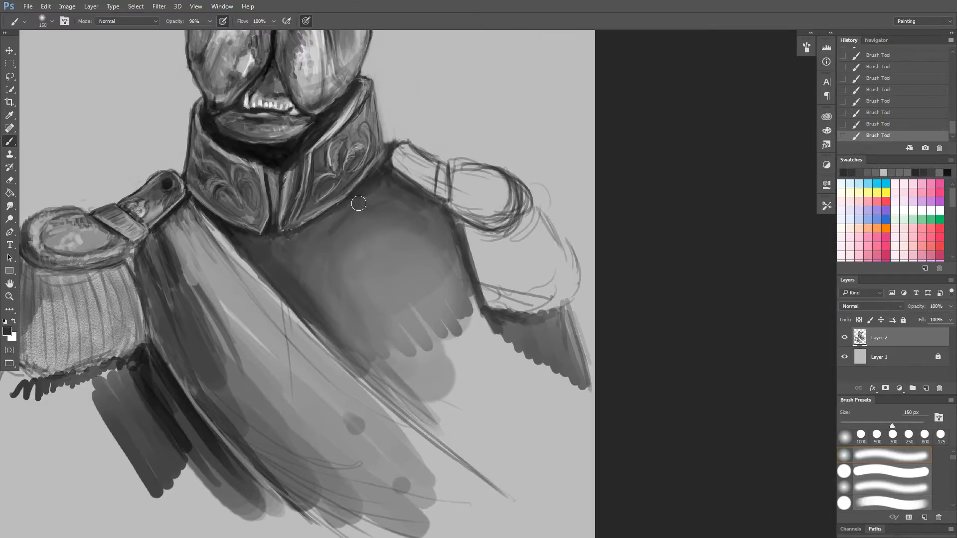
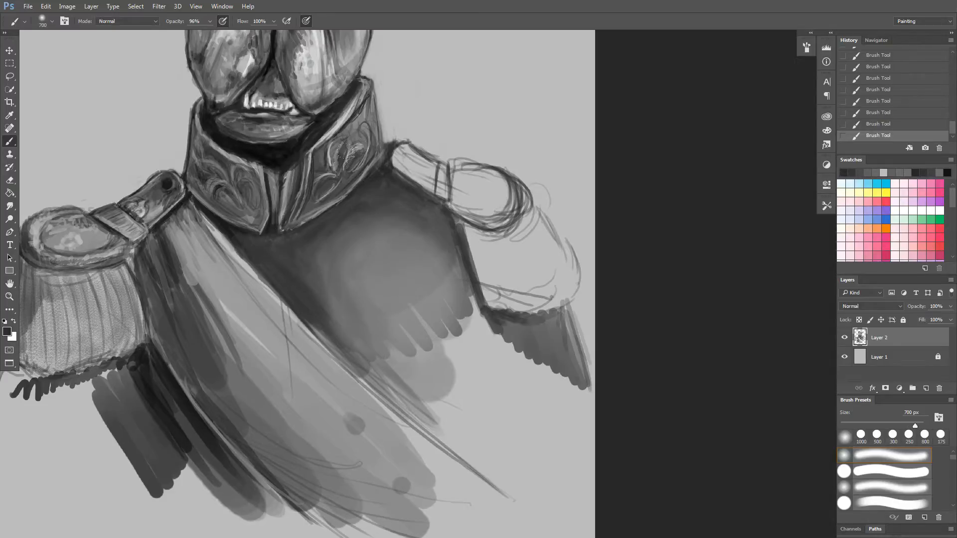
Lower the brush opacity to 58% and smooth the chest's shading with sampled greys, using the soft brush at 800 px.
left_click_drag(316, 251, 330, 321)
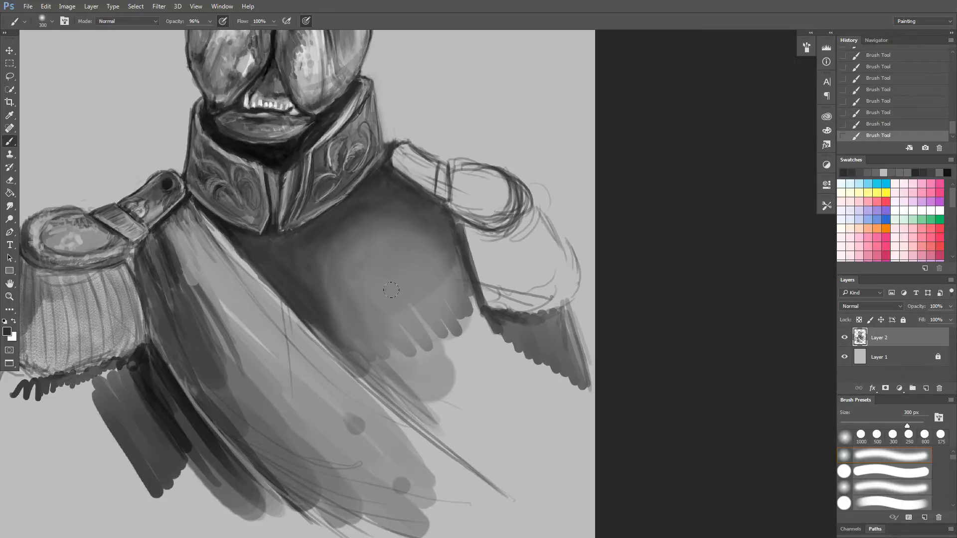
left_click(389, 270, "alt")
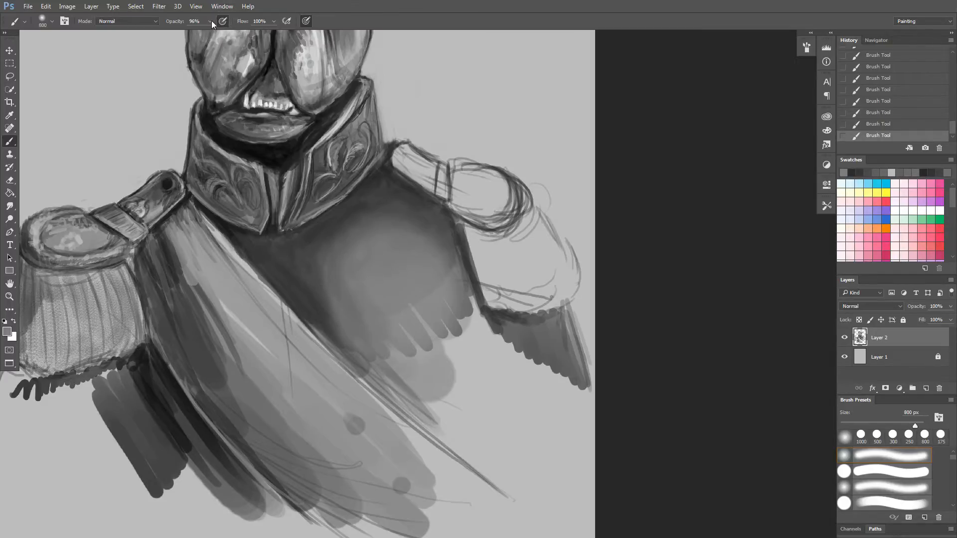
left_click_drag(212, 21, 197, 35)
left_click(314, 243)
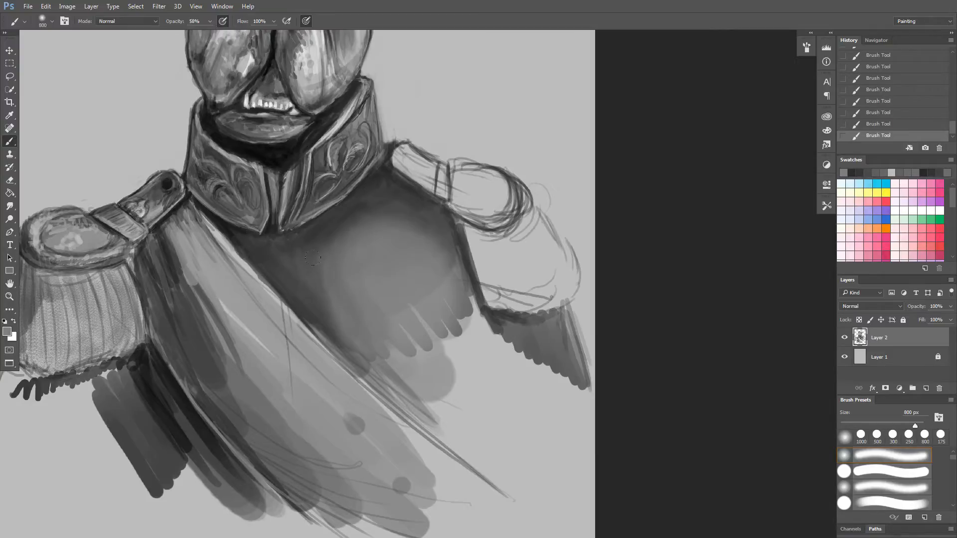
left_click_drag(361, 221, 337, 242)
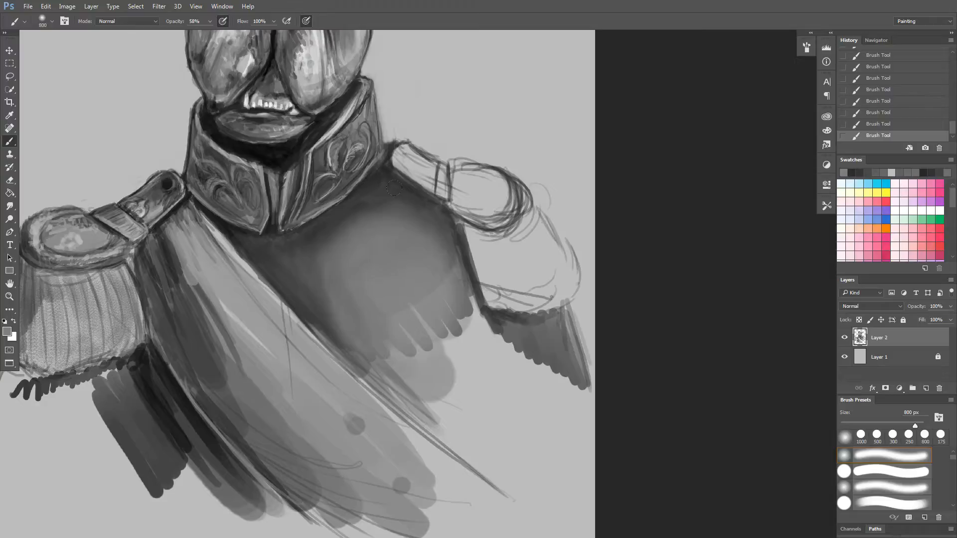
mouse_move(394, 188)
left_mouse_down()
mouse_move(333, 232)
mouse_move(304, 273)
left_mouse_up()
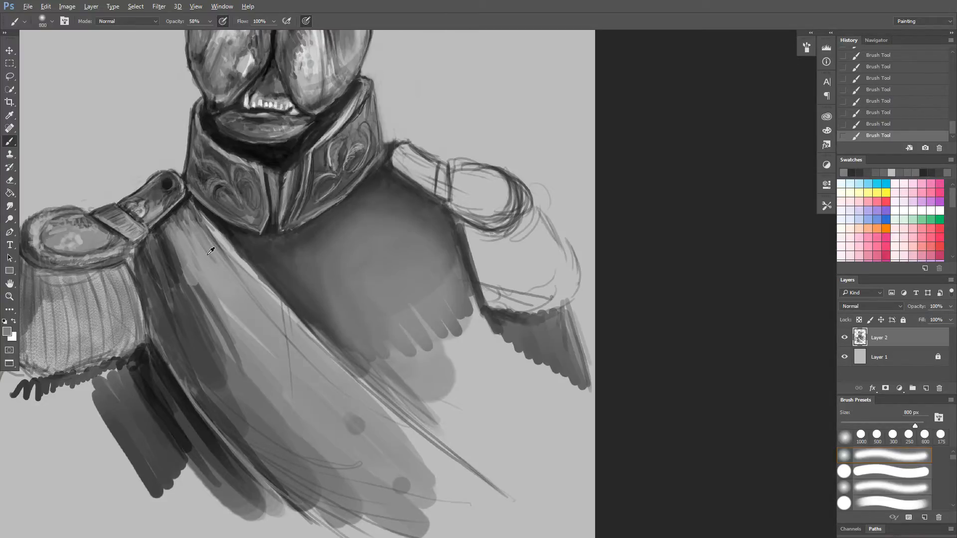
left_click_drag(257, 253, 272, 272)
Sample mid and light greys and brush softly along the middle of the sash to cover its sketch marks at 800 px.
left_click_drag(199, 294, 197, 315)
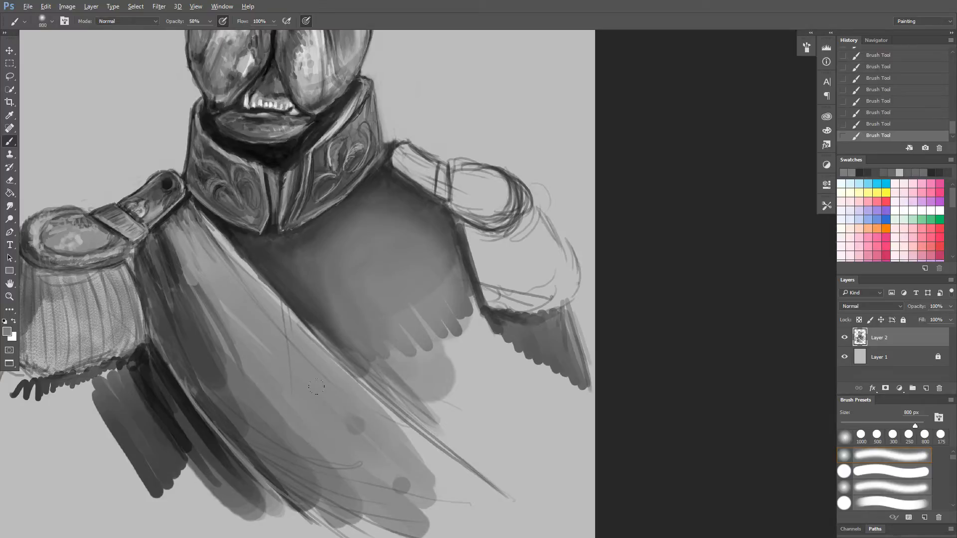
left_click(267, 323, "alt")
left_click(369, 437, "alt")
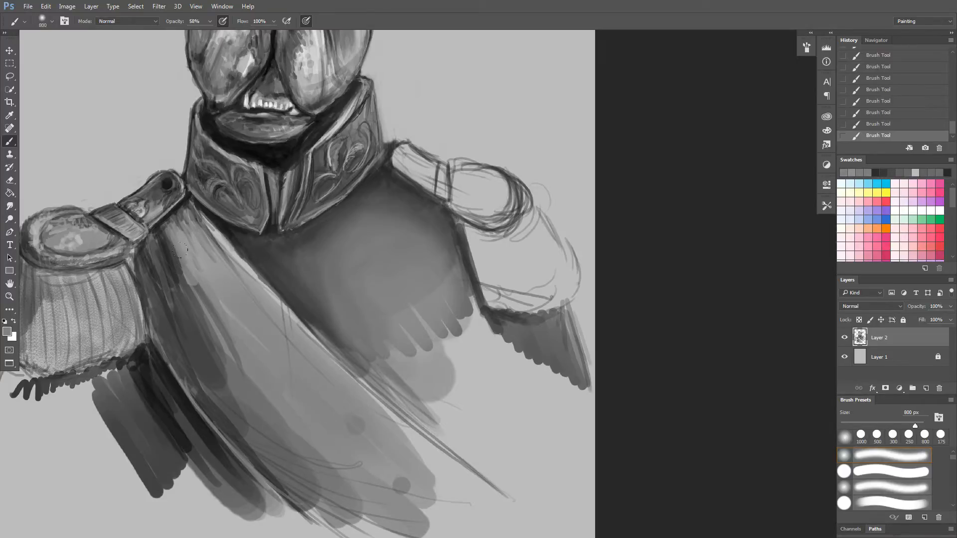
left_click(459, 398, "alt")
left_click_drag(255, 329, 373, 439)
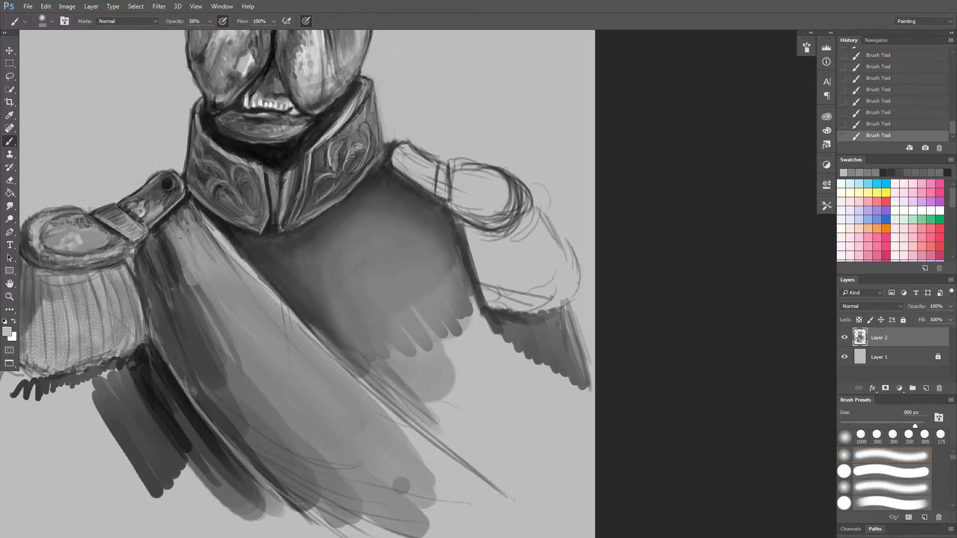
left_click_drag(181, 230, 411, 457)
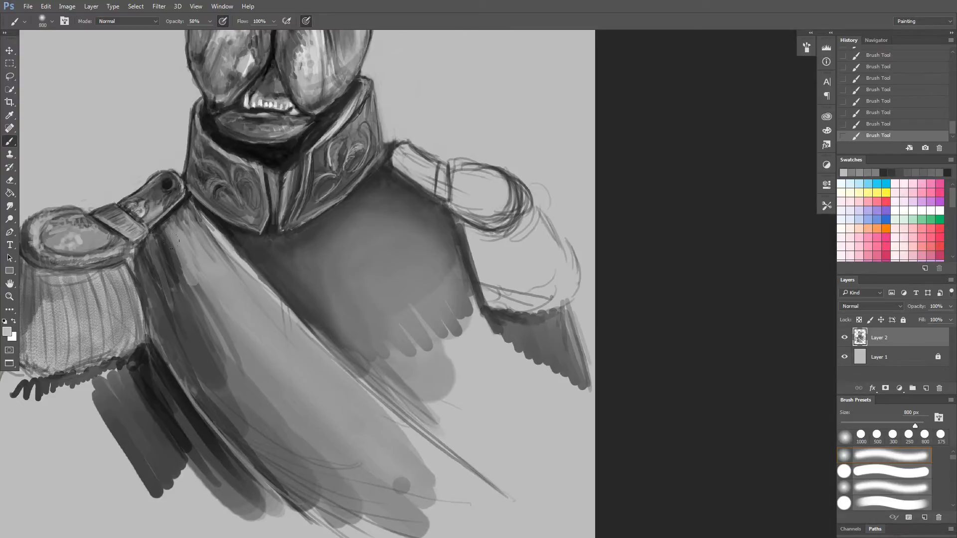
Lighten the sash from the shoulder down to its lower end with long soft strokes of sampled light greys.
left_click_drag(172, 241, 272, 360)
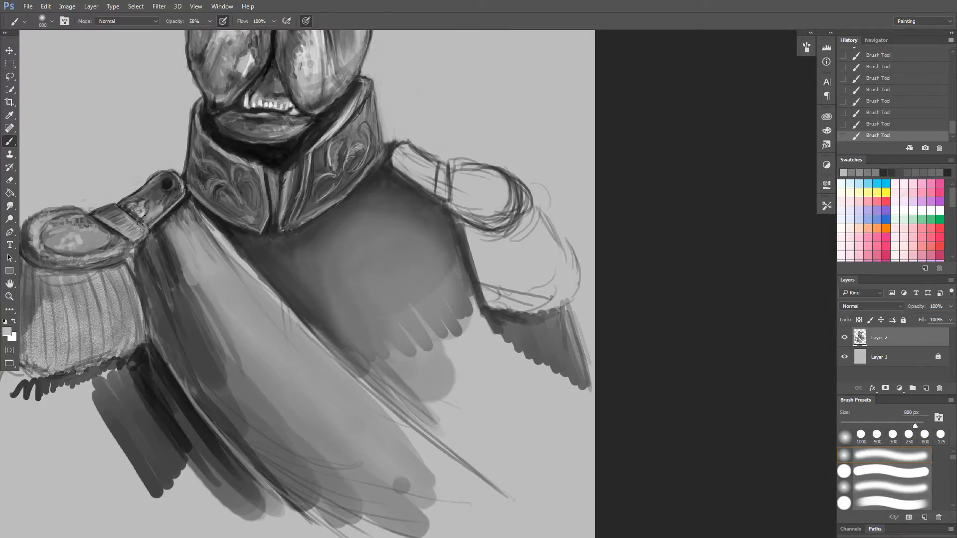
left_click_drag(143, 224, 234, 349)
mouse_move(180, 273)
left_mouse_down()
mouse_move(209, 326)
mouse_move(333, 463)
left_mouse_up()
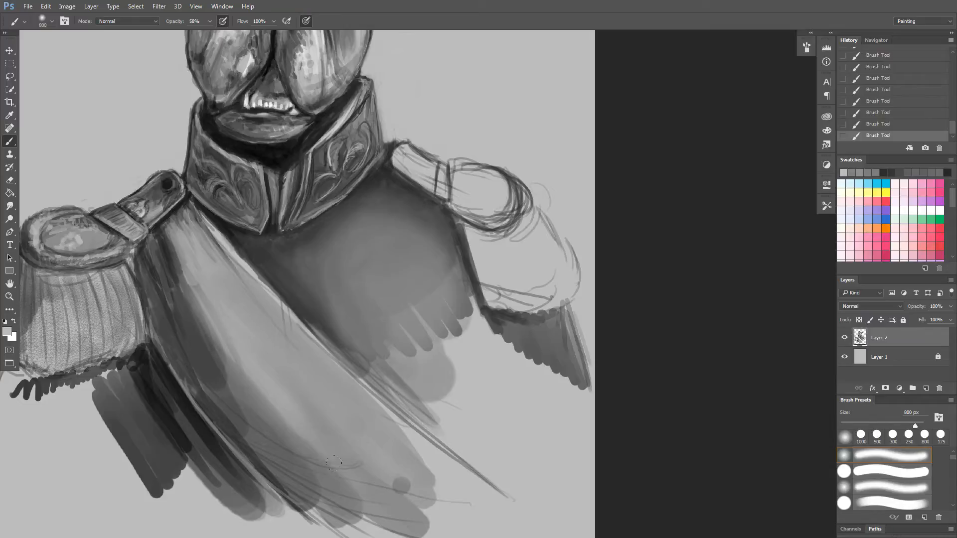
left_click(394, 435, "alt")
mouse_move(181, 285)
left_mouse_down()
mouse_move(300, 449)
mouse_move(352, 486)
left_mouse_up()
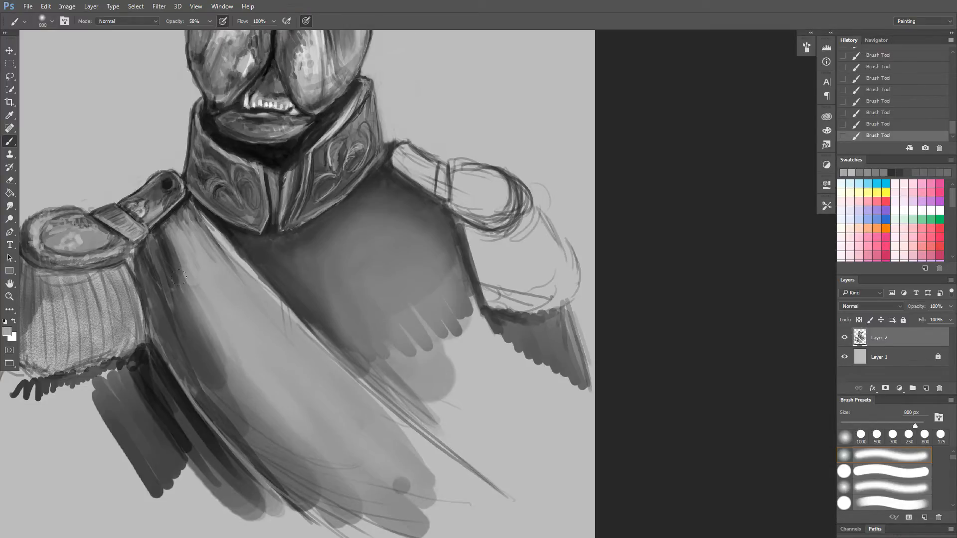
Reduce the soft brush to 300 px and blend the dark streaks on the sash below the shoulder strap with sampled greys.
left_click(218, 324, "alt")
key("bracketleft")
key("bracketleft")
key("bracketleft")
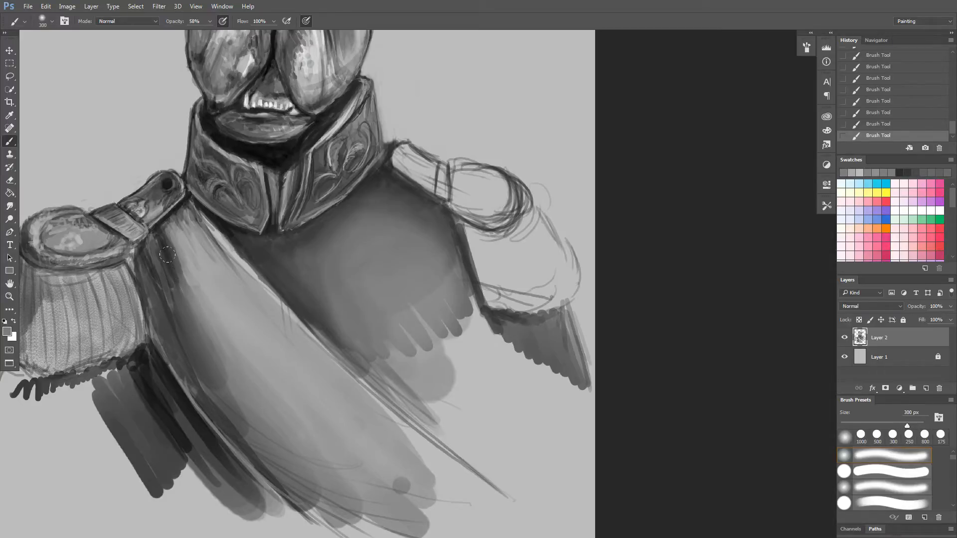
left_click_drag(163, 257, 173, 285)
left_click(158, 233, "alt")
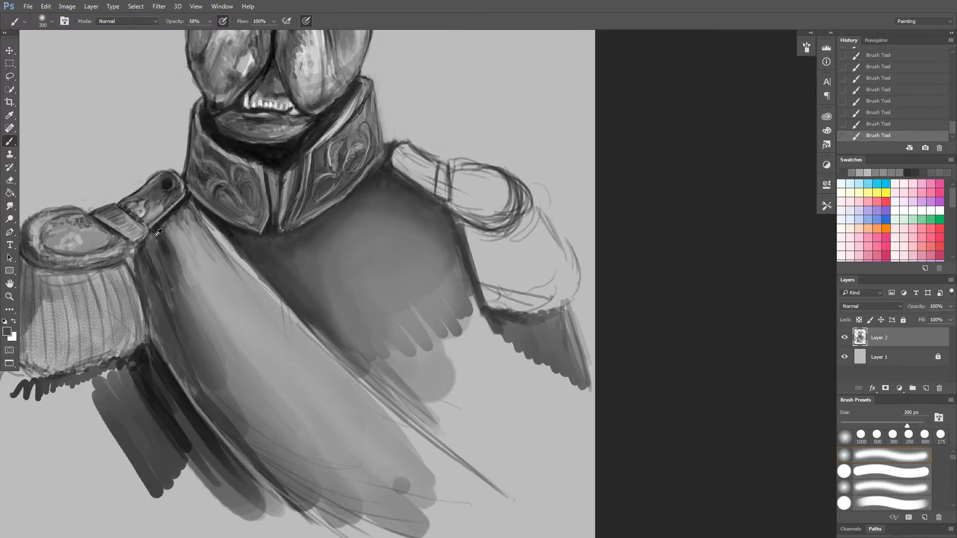
left_click(144, 259, "alt")
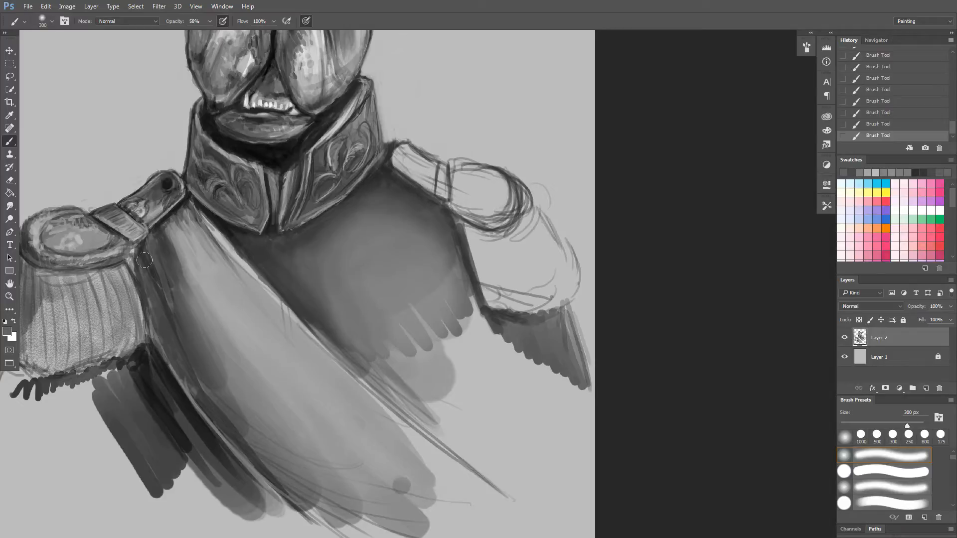
Reduce the brush to 175 px and darken the folds along the sash's epaulette-side edge with a sampled near-black.
key("bracketleft")
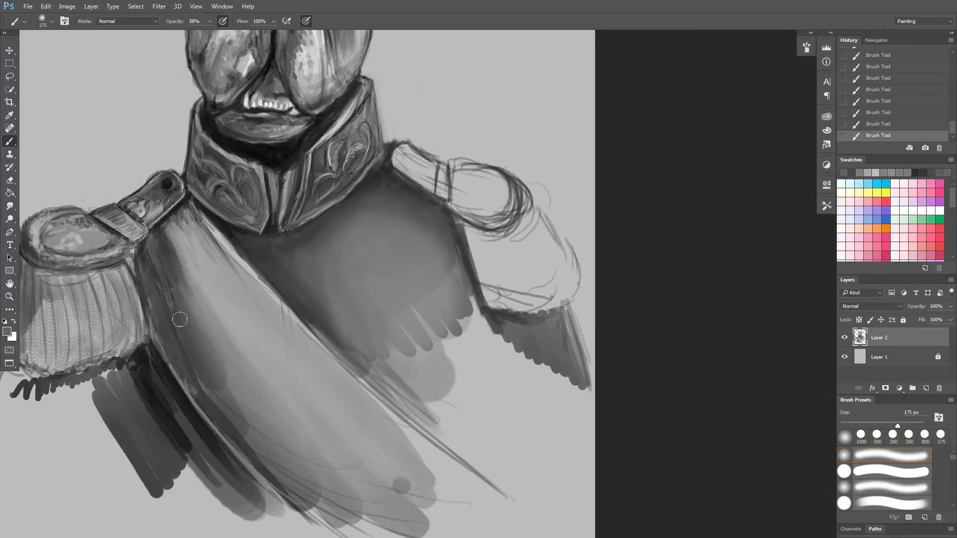
left_click(190, 398, "alt")
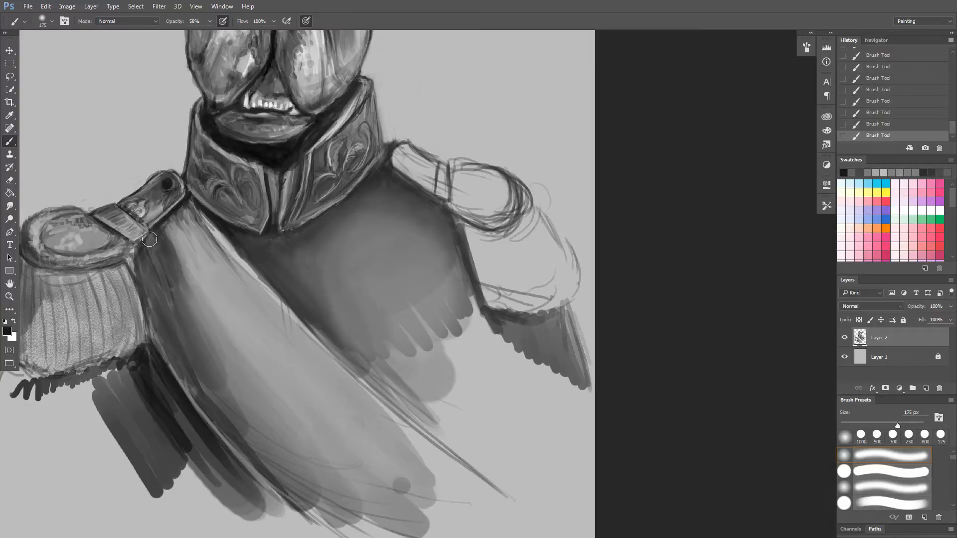
mouse_move(146, 253)
left_mouse_down()
mouse_move(207, 346)
mouse_move(148, 260)
mouse_move(204, 364)
left_mouse_up()
left_click_drag(159, 241, 201, 289)
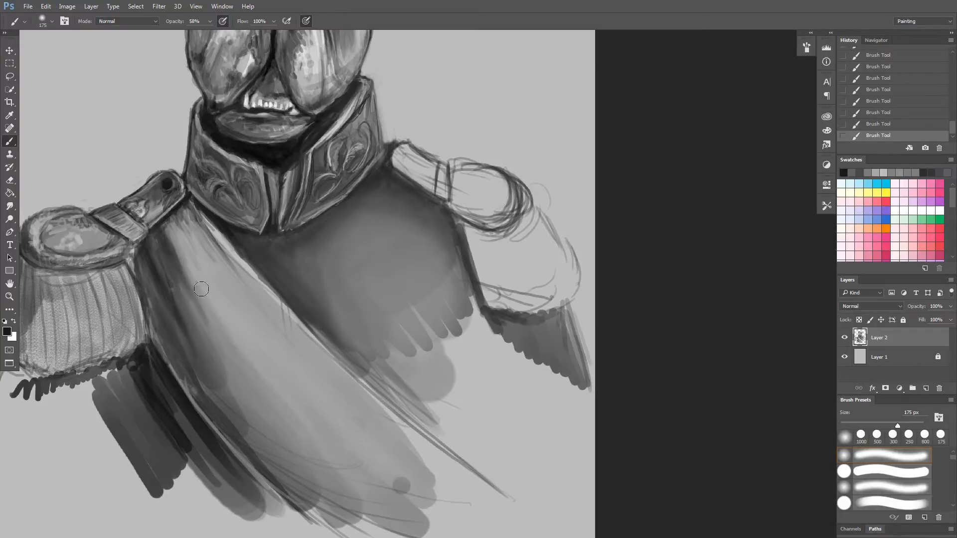
Enlarge the soft brush to 500 px and blend the sash's upper folds and brighter middle with sampled dark and light greys.
left_click(198, 227, "alt")
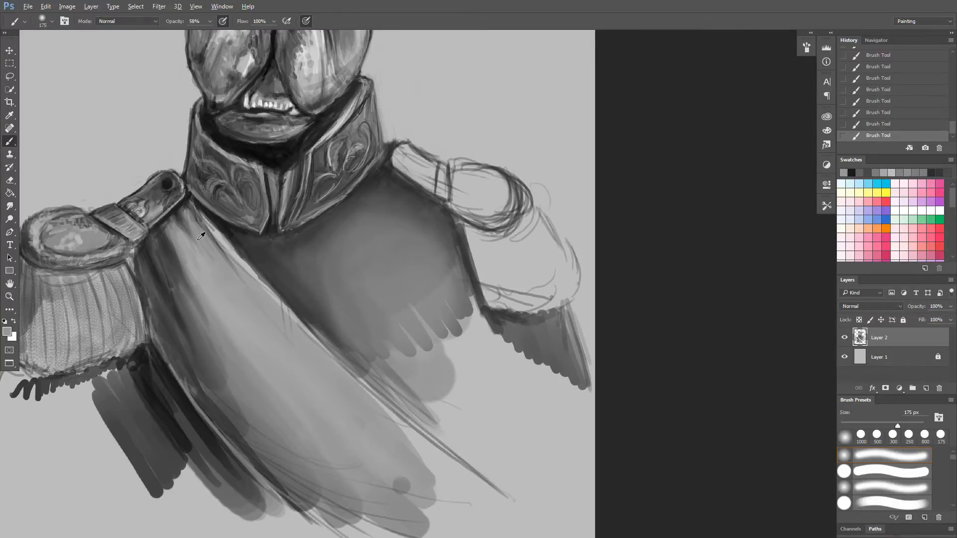
left_click(207, 257, "alt")
left_click(201, 287, "alt")
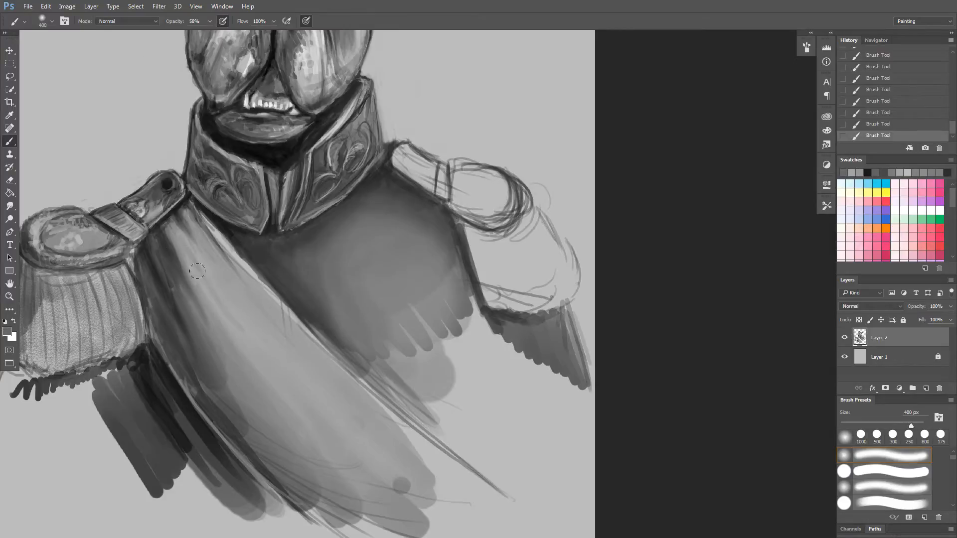
key("bracketright")
mouse_move(197, 271)
left_mouse_down()
mouse_move(212, 310)
mouse_move(266, 366)
left_mouse_up()
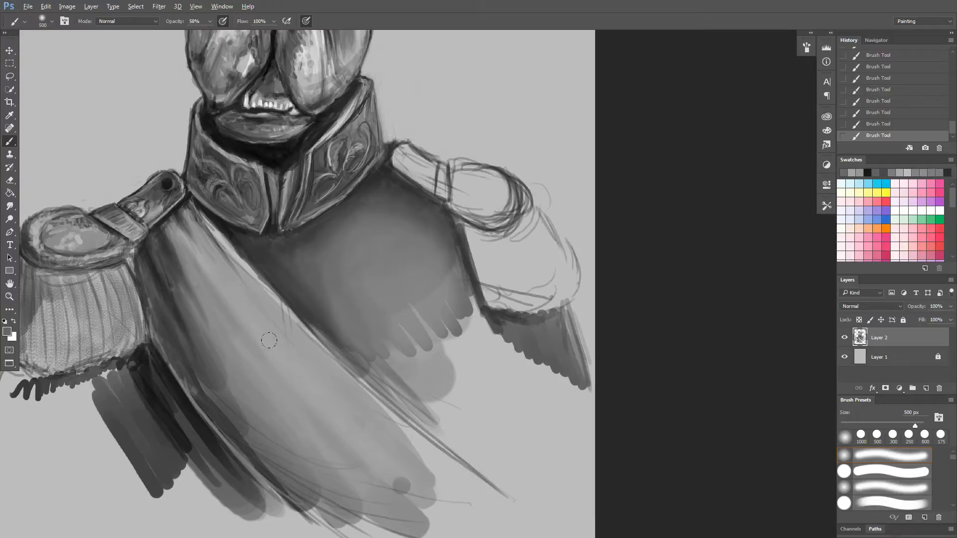
left_click(274, 290, "alt")
left_click(279, 301, "alt")
mouse_move(280, 301)
left_mouse_down()
mouse_move(290, 337)
mouse_move(276, 342)
mouse_move(288, 381)
left_mouse_up()
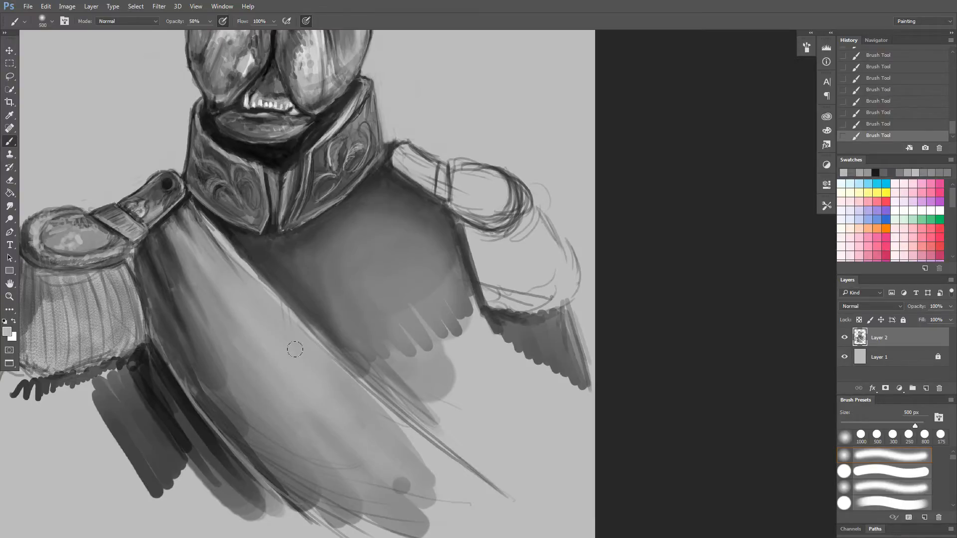
Reduce the brush to 125 px and deepen the shadow on the chest along the sash's edge with a sampled dark grey.
key("bracketleft")
key("bracketleft")
key("bracketleft")
key("bracketleft")
key("bracketleft")
key("bracketleft")
key("bracketleft")
left_click(230, 219, "alt")
left_click_drag(286, 280, 356, 354)
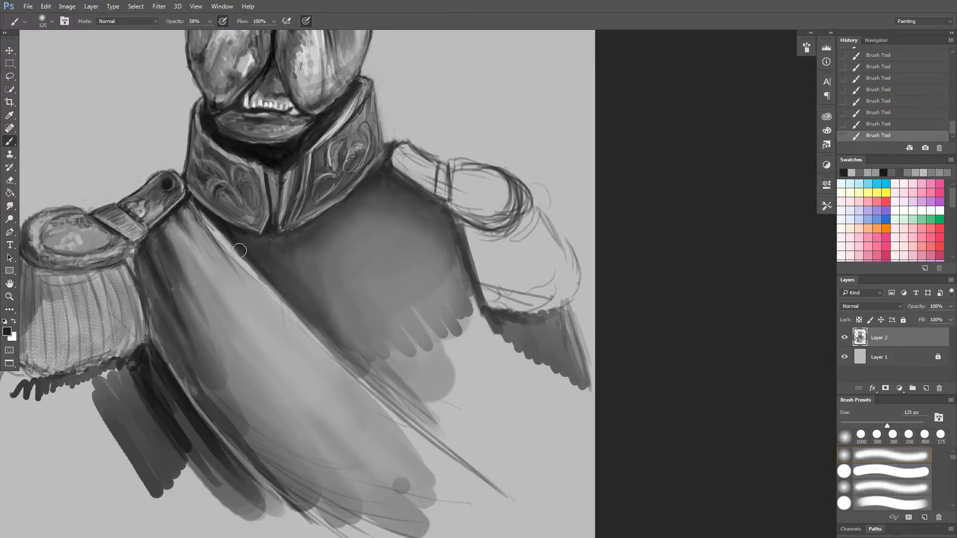
left_click_drag(286, 299, 355, 370)
left_click_drag(330, 337, 387, 388)
left_click_drag(304, 310, 387, 390)
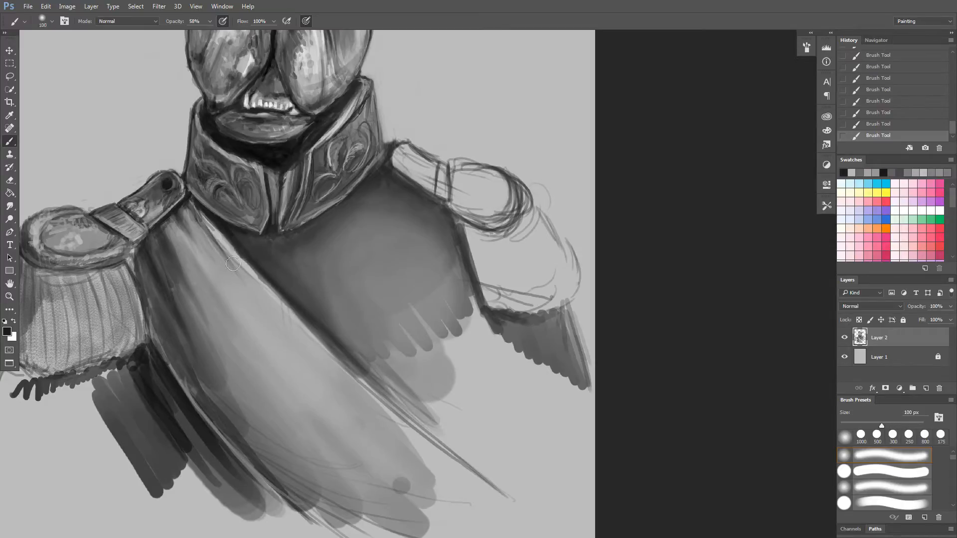
Reduce the brush to 90 px and clean up the sash's chest-side edge with sampled light and dark greys.
key("bracketleft")
left_click(227, 248, "alt")
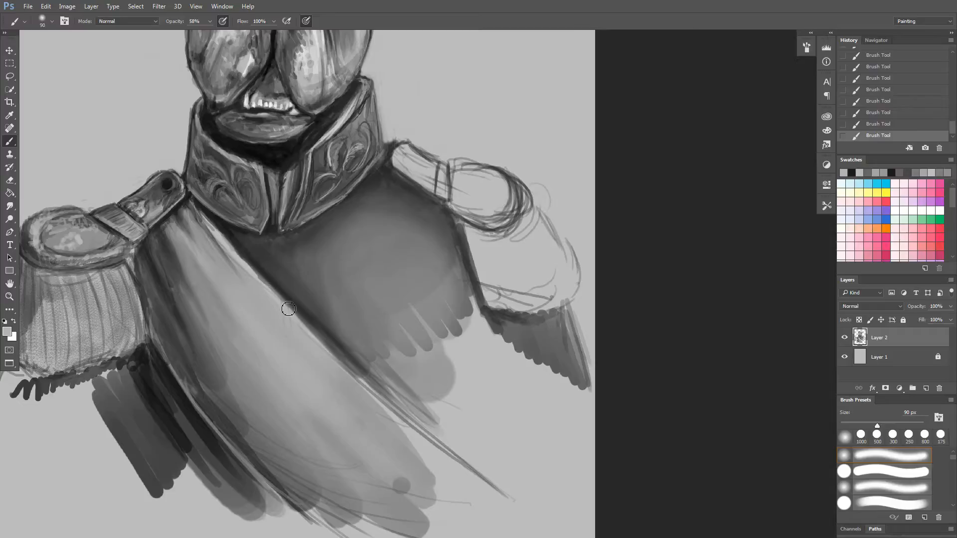
mouse_move(289, 309)
left_mouse_down()
mouse_move(198, 213)
mouse_move(253, 281)
mouse_move(199, 209)
mouse_move(233, 259)
left_mouse_up()
left_click(220, 223, "alt")
left_click_drag(202, 214, 273, 280)
left_click_drag(235, 246, 345, 351)
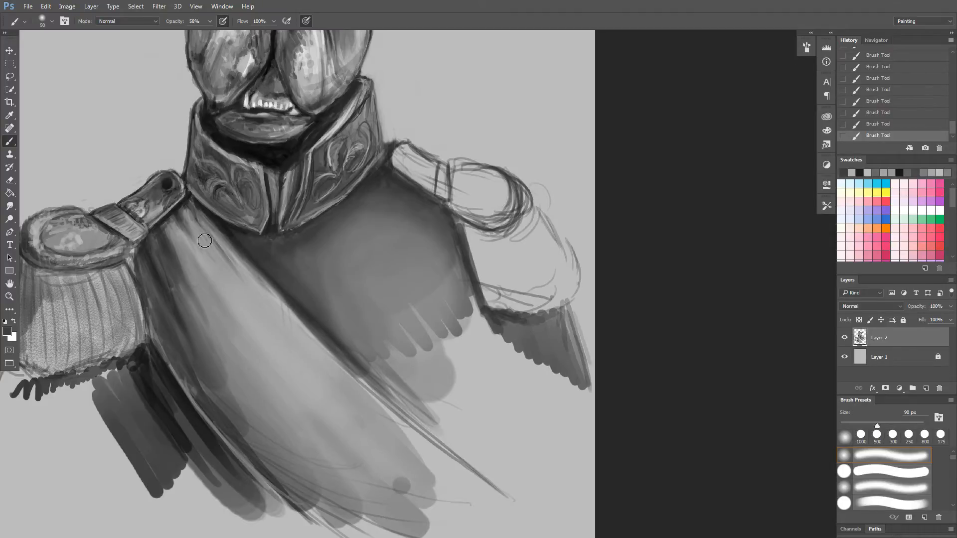
Sample a near-black below the collar, enlarge the brush to 150 px and paint dark fold lines down the sash's upper part.
left_click(218, 213, "alt")
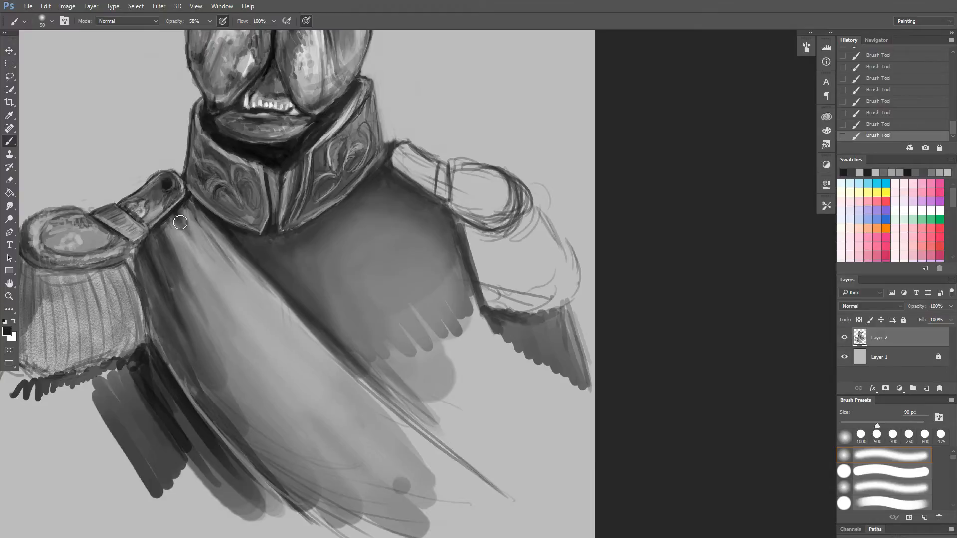
key("bracketright")
key("bracketright")
key("bracketright")
mouse_move(193, 240)
left_mouse_down()
mouse_move(216, 279)
mouse_move(191, 234)
mouse_move(257, 315)
left_mouse_up()
left_click_drag(172, 217, 234, 300)
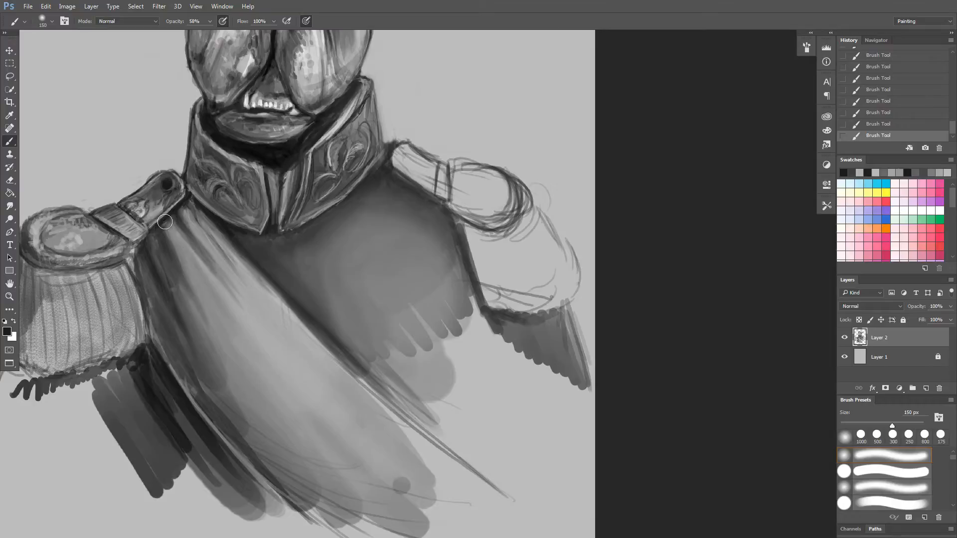
left_click_drag(166, 223, 225, 331)
Enlarge the brush through 200 px to 600 px and extend the dark folds softly down the middle of the sash.
key("bracketright")
key("bracketright")
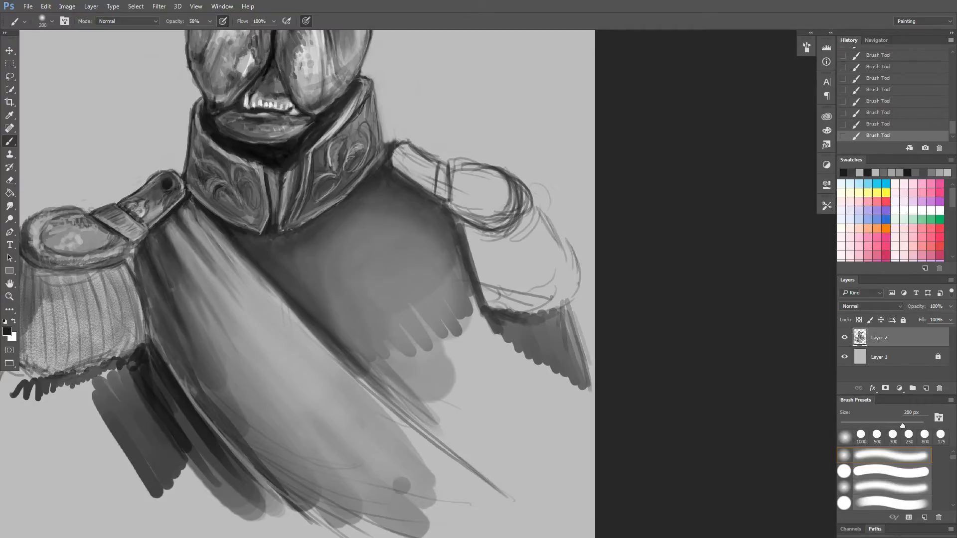
left_click_drag(183, 273, 262, 380)
key("bracketright")
key("bracketright")
key("bracketright")
key("bracketright")
key("bracketright")
left_click_drag(204, 309, 274, 410)
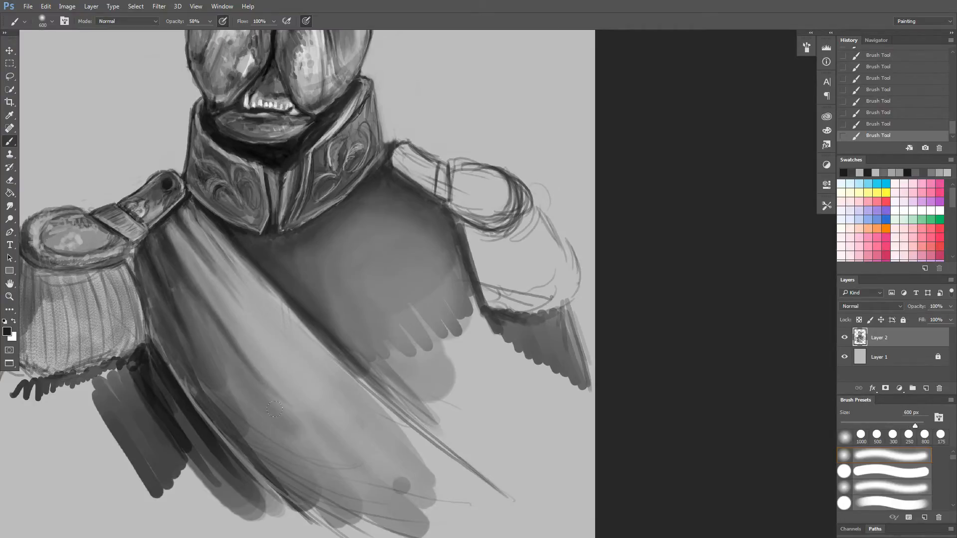
Darken the shaded, epaulette-side half of the sash down to its lower end with broad soft strokes at 600 px.
left_click_drag(196, 307, 343, 450)
left_click_drag(192, 316, 299, 446)
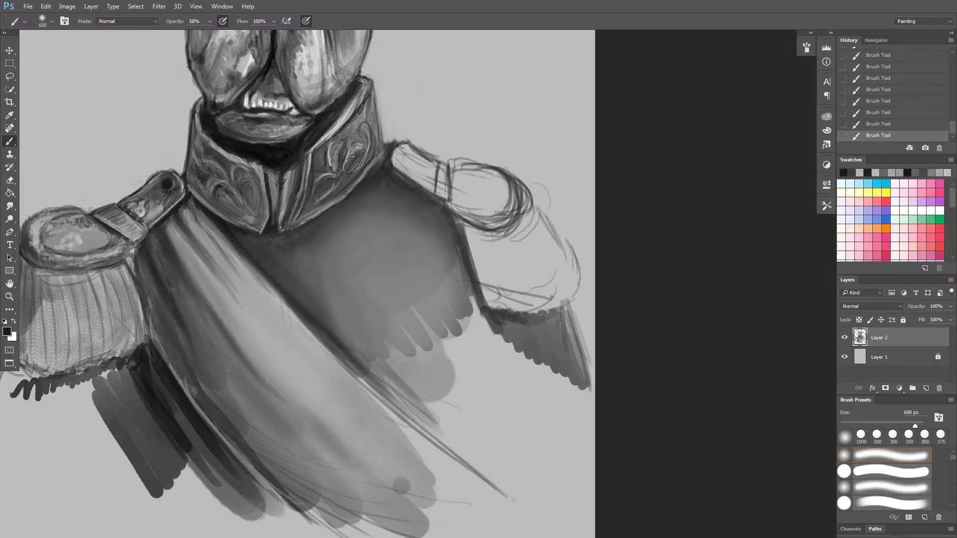
left_click_drag(213, 377, 303, 471)
left_click_drag(179, 329, 306, 472)
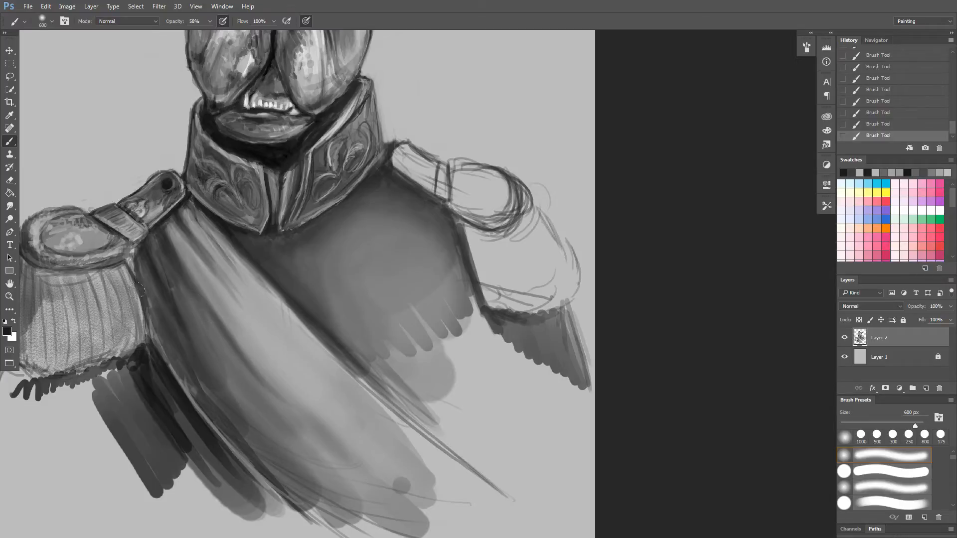
left_click_drag(202, 383, 329, 509)
left_click_drag(195, 330, 319, 469)
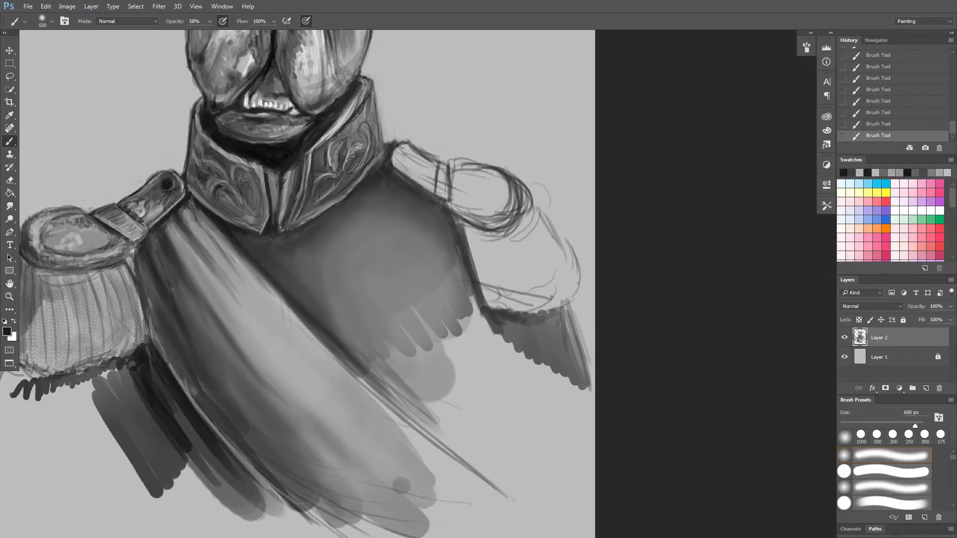
Sample near-black tones, reduce the brush to 100 px, darken the folds along the sash's epaulette-side edge and save the painting.
key("bracketleft")
key("bracketleft")
left_click(224, 229, "alt")
left_click_drag(141, 245, 152, 283)
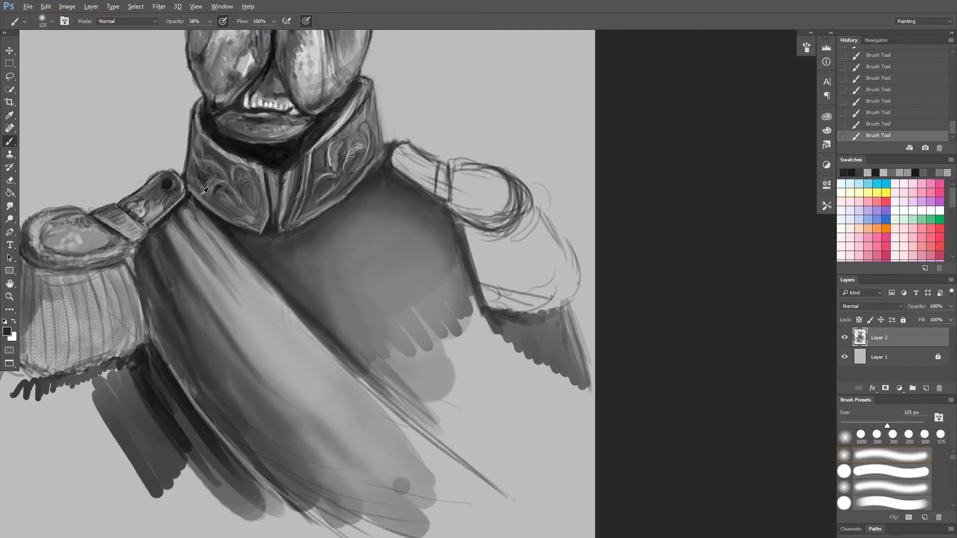
left_click(244, 155, "alt")
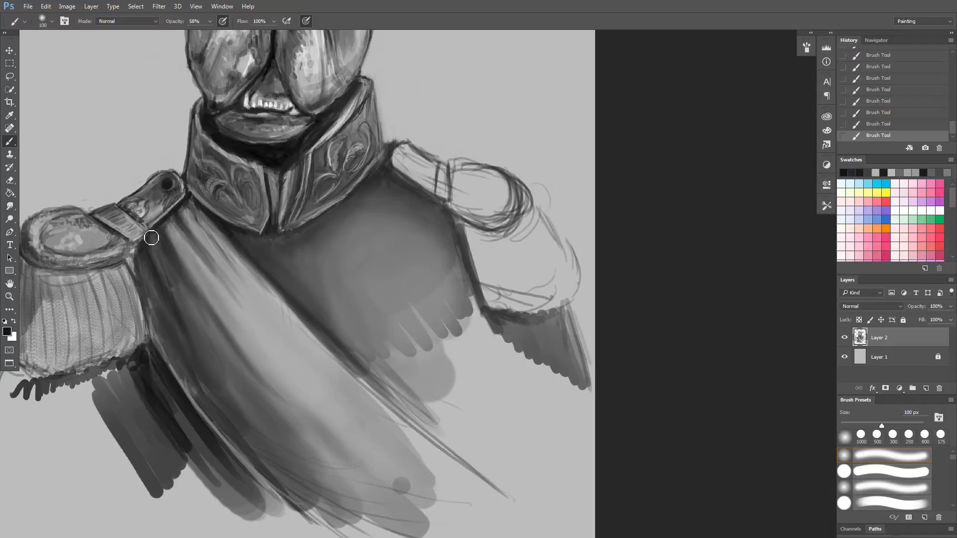
left_click_drag(138, 251, 159, 311)
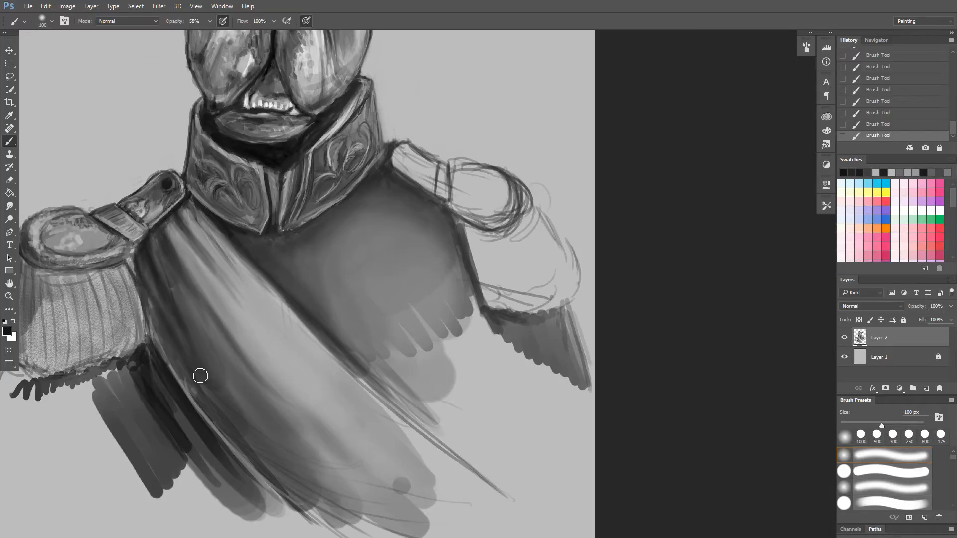
left_click_drag(139, 269, 201, 403)
left_click_drag(152, 315, 219, 421)
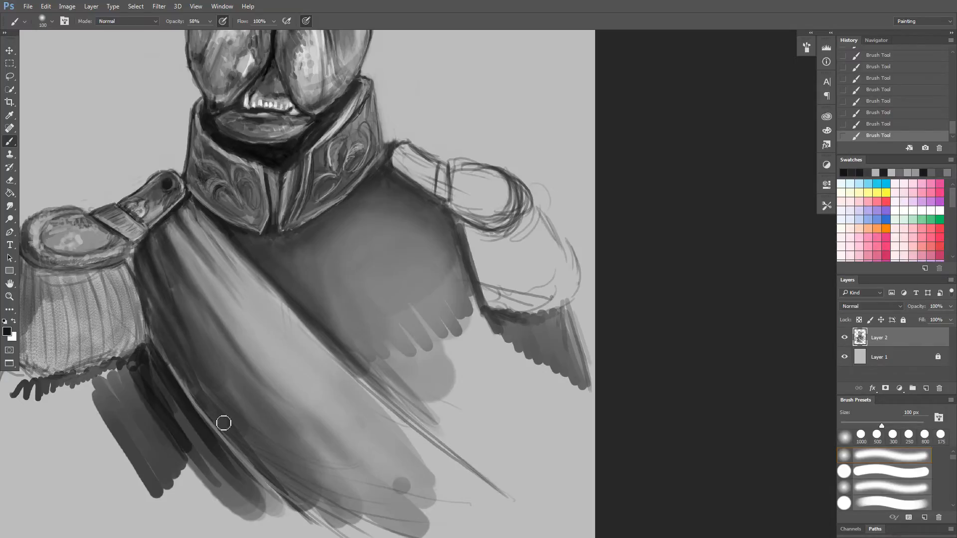
mouse_move(143, 297)
left_mouse_down()
mouse_move(184, 357)
mouse_move(140, 284)
mouse_move(169, 329)
mouse_move(146, 311)
mouse_move(184, 355)
mouse_move(143, 300)
mouse_move(185, 362)
left_mouse_up()
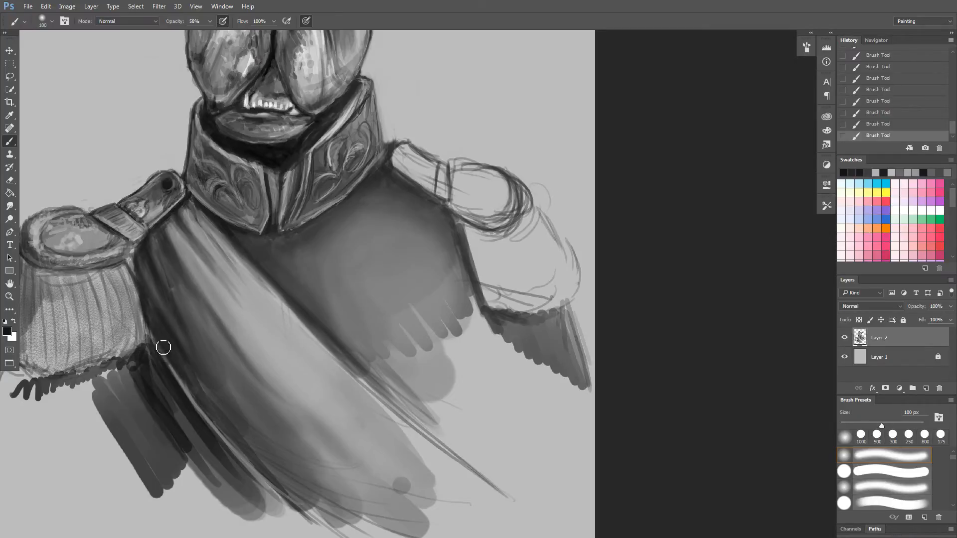
key("ctrl+s")
scroll(258, 336, "down", 4)
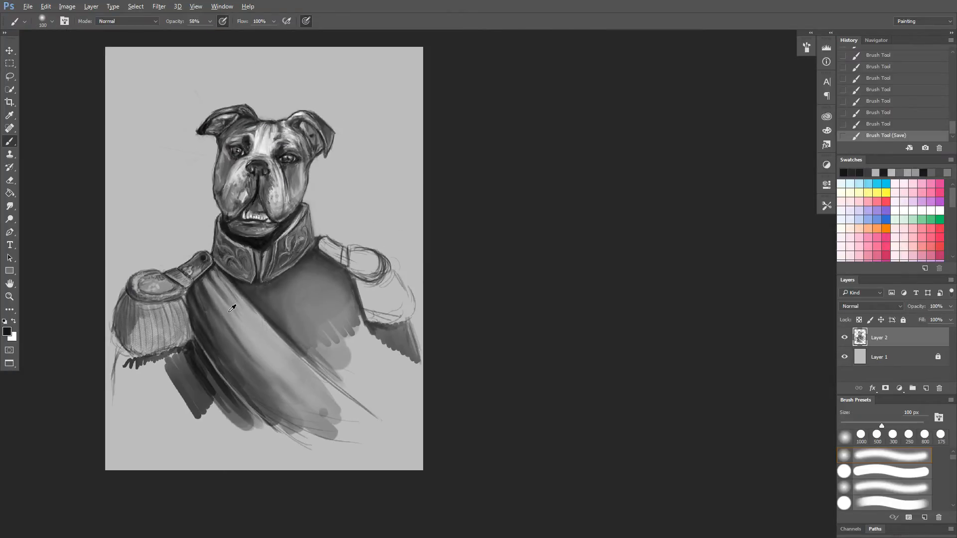
Sample a dark grey from the collar, enlarge the brush to 600 px and softly shade the sash's lower end.
scroll(232, 309, "up", 2)
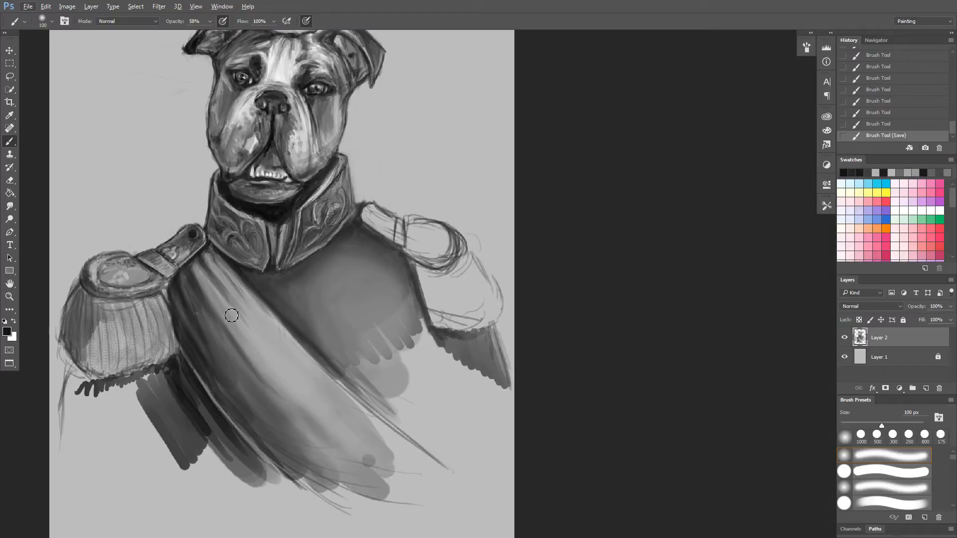
left_click(280, 210, "alt")
key("]")
key("]")
key("]")
key("]")
key("]")
key("]")
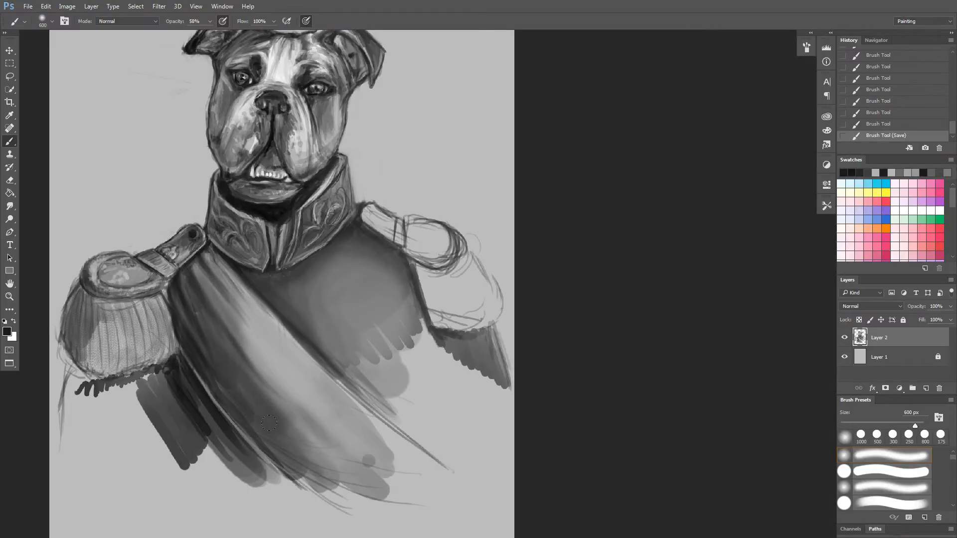
mouse_move(326, 452)
left_mouse_down()
mouse_move(364, 429)
mouse_move(424, 483)
mouse_move(334, 458)
mouse_move(299, 431)
left_mouse_up()
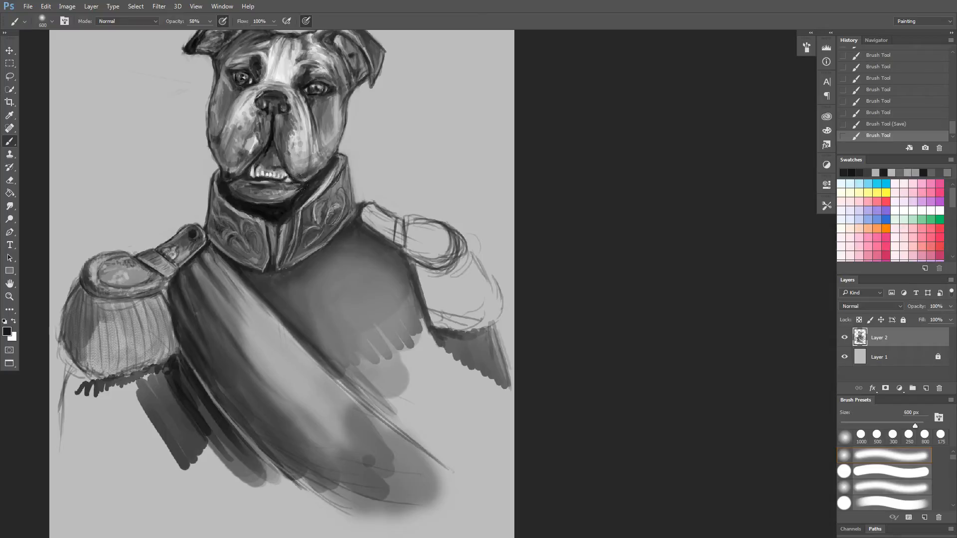
Reduce the brush to 150 px and block in grey over the unshaded shoulder strap and its epaulette.
key("bracketleft")
key("bracketleft")
key("bracketleft")
key("bracketleft")
key("bracketleft")
key("bracketleft")
left_click_drag(394, 233, 363, 214)
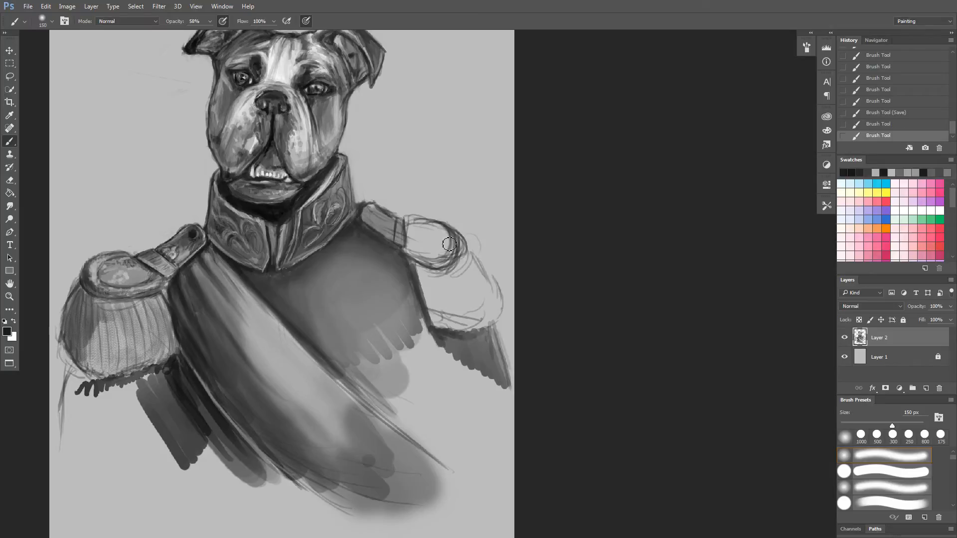
mouse_move(444, 237)
left_mouse_down()
mouse_move(446, 263)
mouse_move(441, 228)
mouse_move(443, 258)
mouse_move(430, 235)
mouse_move(420, 252)
mouse_move(406, 239)
mouse_move(455, 257)
mouse_move(440, 229)
mouse_move(452, 264)
mouse_move(452, 249)
mouse_move(409, 225)
mouse_move(445, 234)
mouse_move(451, 249)
mouse_move(438, 277)
mouse_move(420, 235)
mouse_move(440, 255)
mouse_move(463, 253)
mouse_move(501, 313)
mouse_move(460, 260)
mouse_move(461, 319)
mouse_move(430, 273)
mouse_move(432, 296)
mouse_move(419, 280)
mouse_move(435, 325)
mouse_move(465, 332)
mouse_move(451, 325)
mouse_move(493, 314)
mouse_move(459, 243)
mouse_move(474, 278)
mouse_move(465, 251)
mouse_move(499, 288)
left_mouse_up()
Reduce the brush to 50 px and darken the outlines of the newly filled epaulette, its scalloped lower edge and pad.
key("bracketleft")
key("bracketleft")
key("bracketleft")
key("bracketleft")
key("bracketleft")
key("bracketleft")
mouse_move(481, 259)
left_mouse_down()
mouse_move(505, 302)
mouse_move(504, 327)
mouse_move(427, 329)
left_mouse_up()
key("bracketleft")
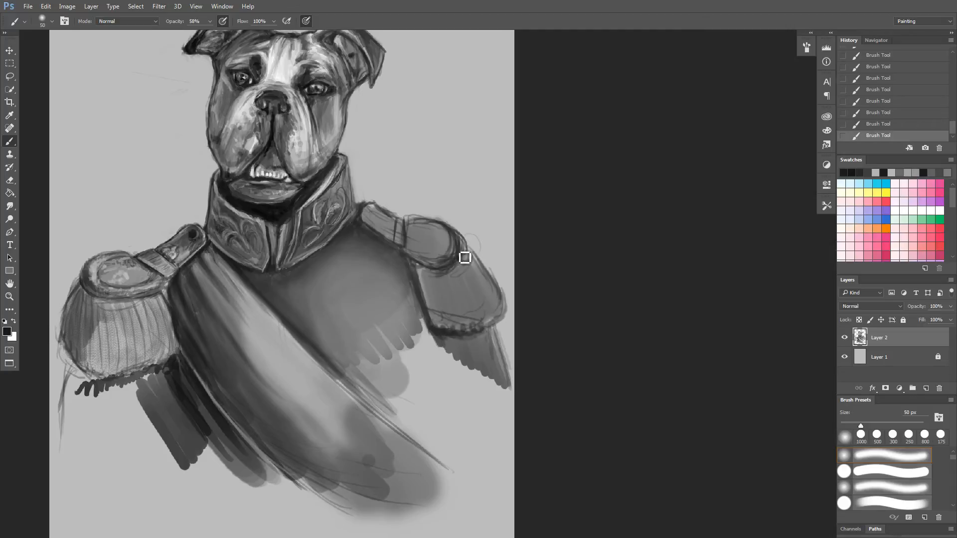
mouse_move(443, 265)
left_mouse_down()
mouse_move(439, 243)
mouse_move(450, 248)
mouse_move(451, 235)
mouse_move(444, 228)
mouse_move(440, 258)
mouse_move(438, 235)
mouse_move(427, 248)
mouse_move(447, 230)
mouse_move(456, 249)
mouse_move(429, 227)
mouse_move(405, 223)
mouse_move(399, 235)
left_mouse_up()
Sample a mid-grey from the newly shaded epaulette, smooth its pad and set the brush to 70 px.
left_click(435, 240, "alt")
key("bracketright")
key("bracketright")
key("bracketright")
key("bracketright")
key("bracketright")
key("bracketright")
key("bracketright")
key("bracketleft")
key("bracketleft")
key("bracketleft")
key("bracketleft")
key("bracketleft")
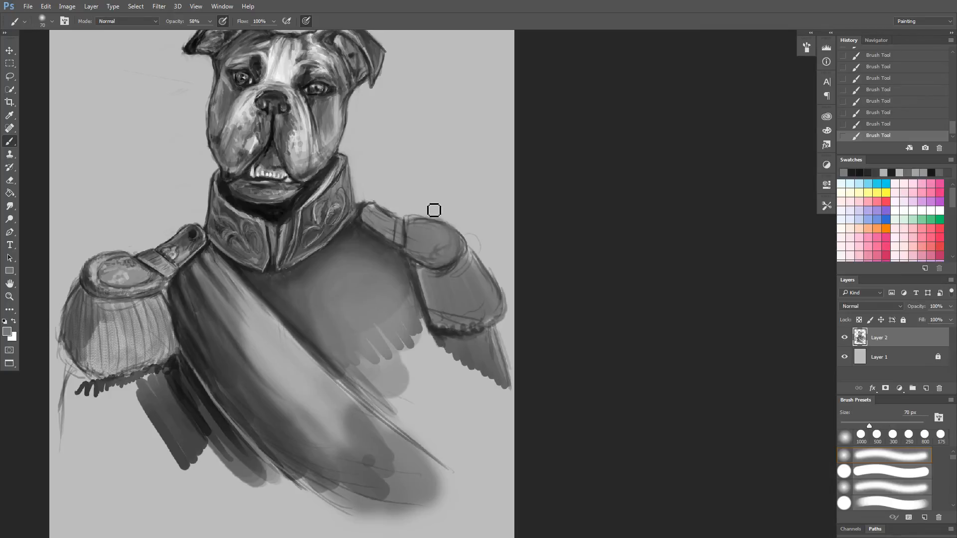
Sample dark and light greys and paint a light band across the newly shaded shoulder strap at 70 px.
scroll(411, 249, "up", 1)
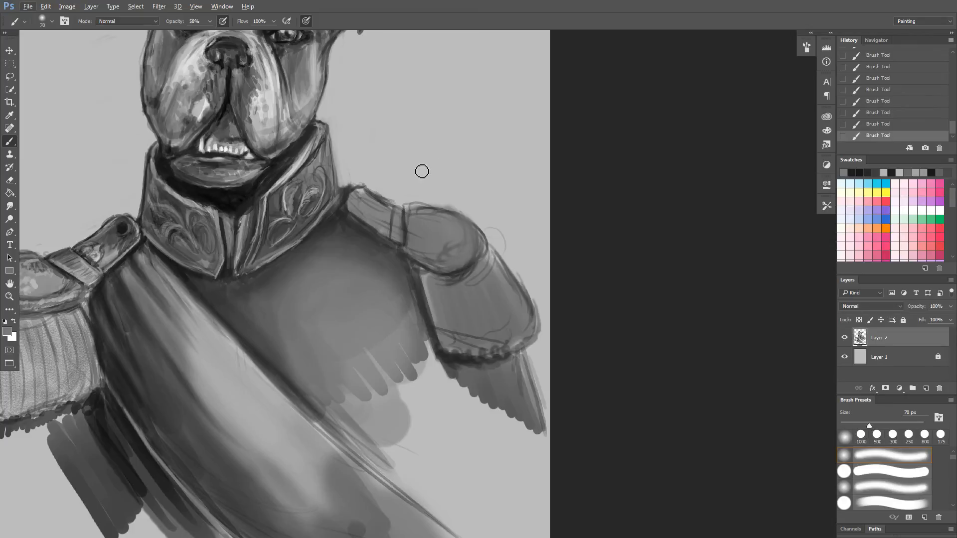
left_click(346, 201, "alt")
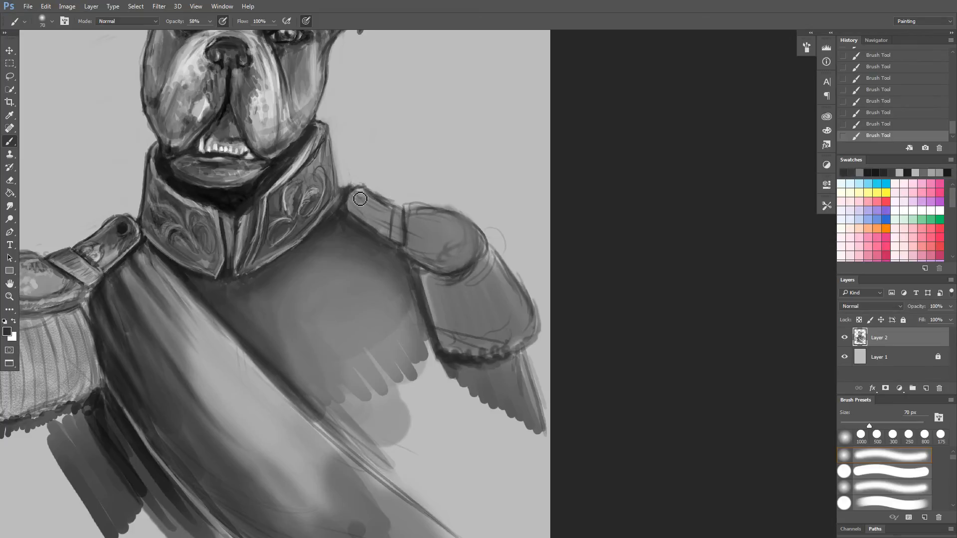
left_click(401, 219, "alt")
left_click_drag(402, 219, 404, 238)
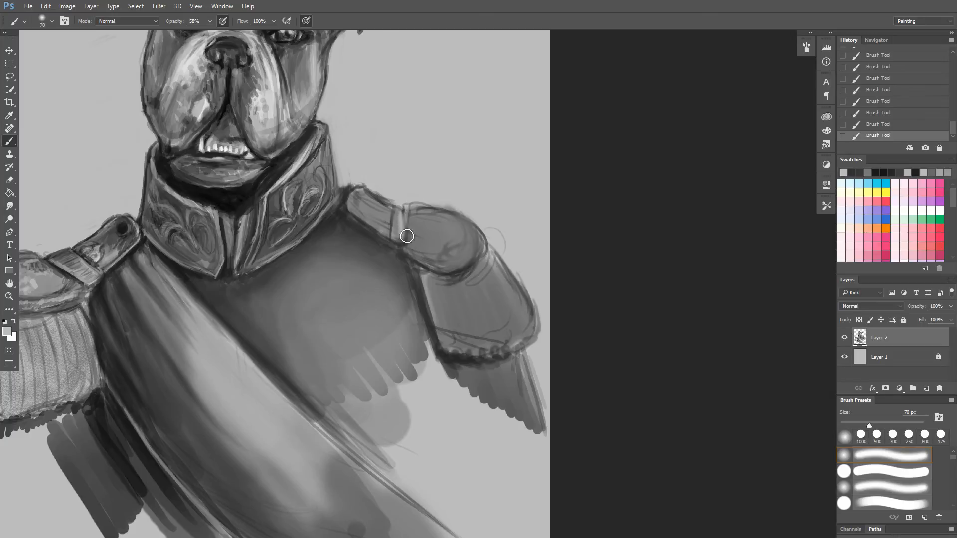
left_click_drag(402, 218, 401, 235)
Lighten the top of the epaulette's fringe, highlight its rounded pad with a 175 px brush and save the painting.
mouse_move(495, 264)
left_mouse_down()
mouse_move(478, 295)
mouse_move(488, 272)
mouse_move(507, 284)
mouse_move(491, 267)
mouse_move(482, 300)
mouse_move(469, 279)
mouse_move(461, 295)
mouse_move(464, 280)
mouse_move(450, 294)
mouse_move(438, 276)
mouse_move(456, 282)
mouse_move(432, 275)
left_mouse_up()
key("bracketright")
key("bracketright")
key("bracketright")
key("bracketright")
key("bracketright")
key("bracketright")
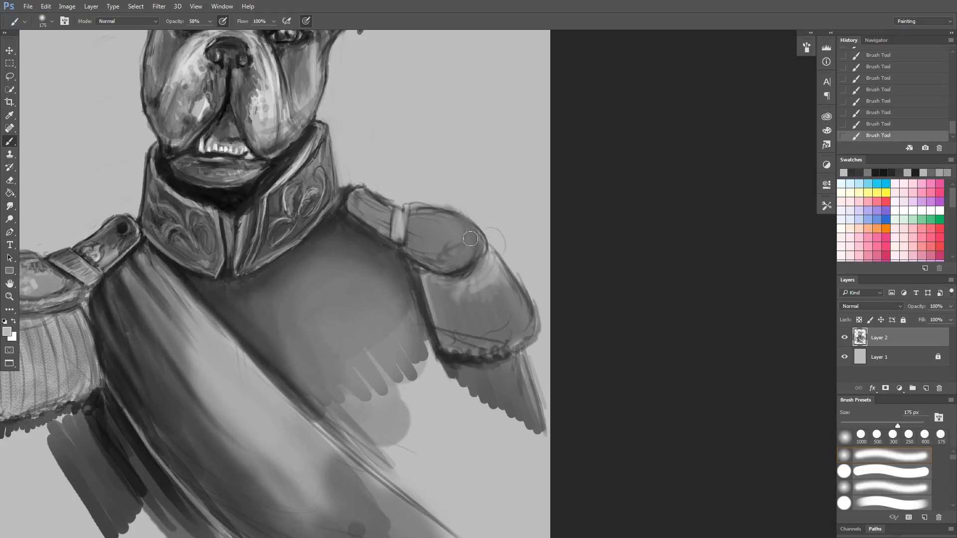
mouse_move(470, 238)
left_mouse_down()
mouse_move(453, 250)
mouse_move(448, 234)
mouse_move(439, 250)
left_mouse_up()
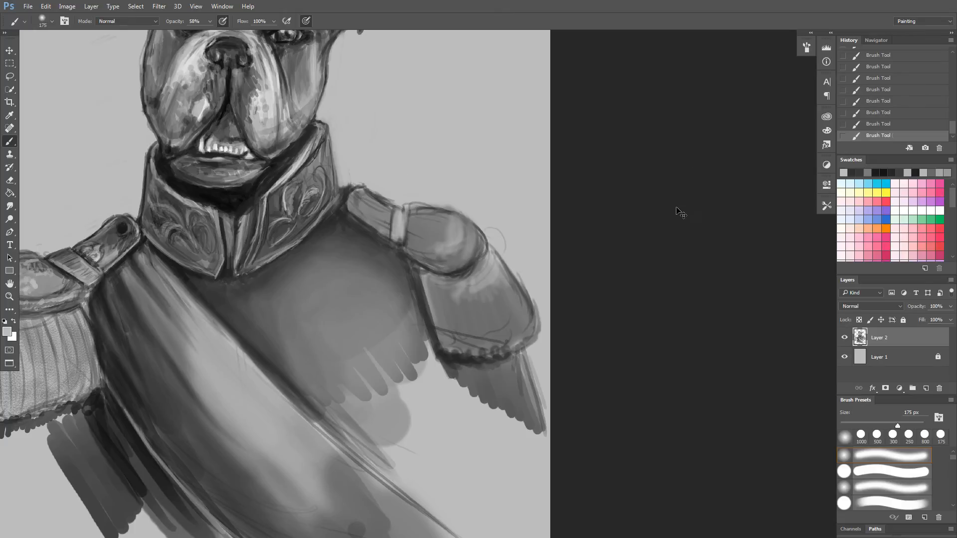
key("ctrl+s")
scroll(474, 210, "down", 5)
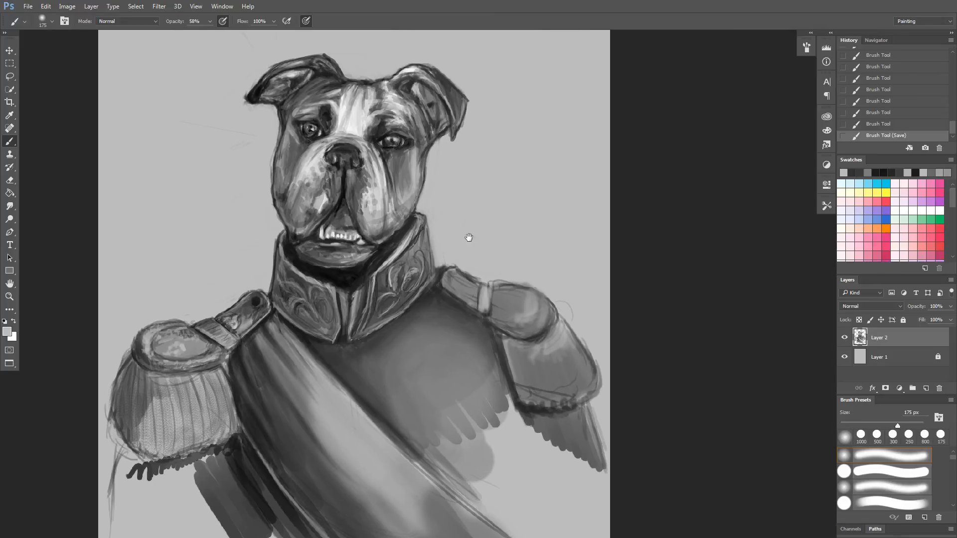
Switch to the bulldog reference photo, close it and exit the painting program.
key("alt+Tab")
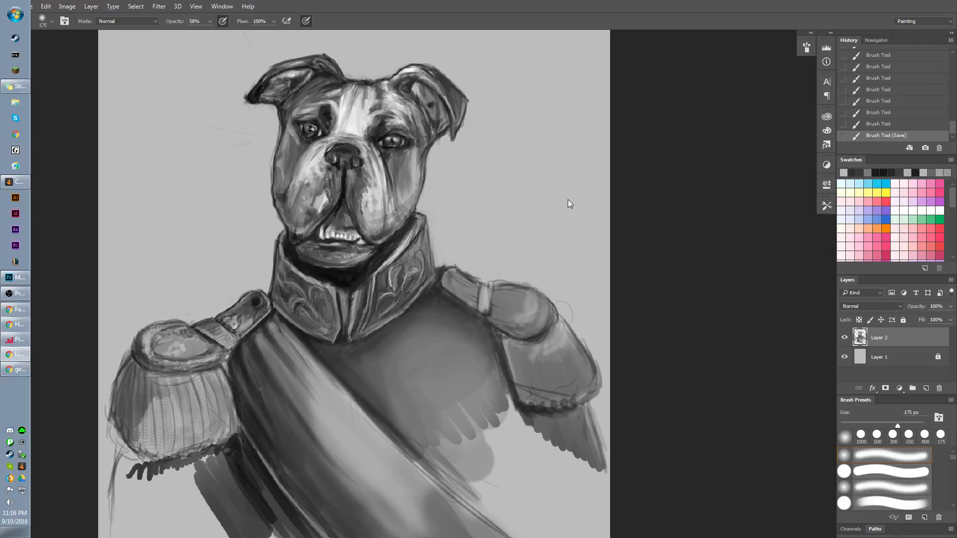
left_click(673, 193)
key("ctrl+Tab")
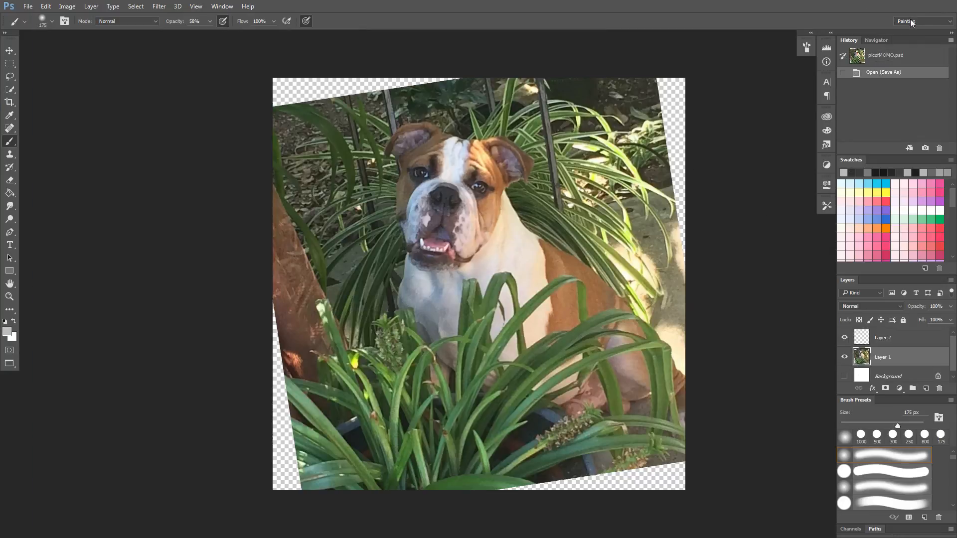
key("ctrl+w")
left_click(950, 4)
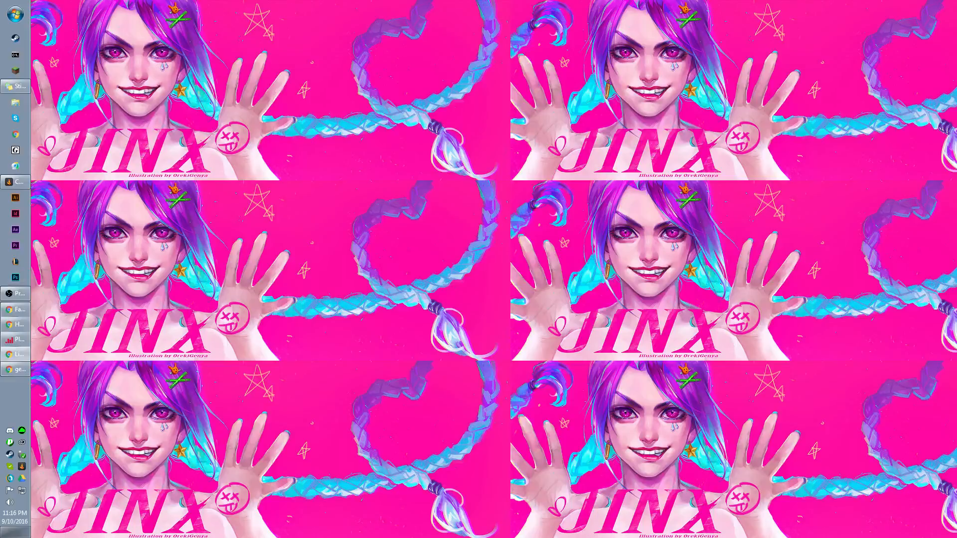